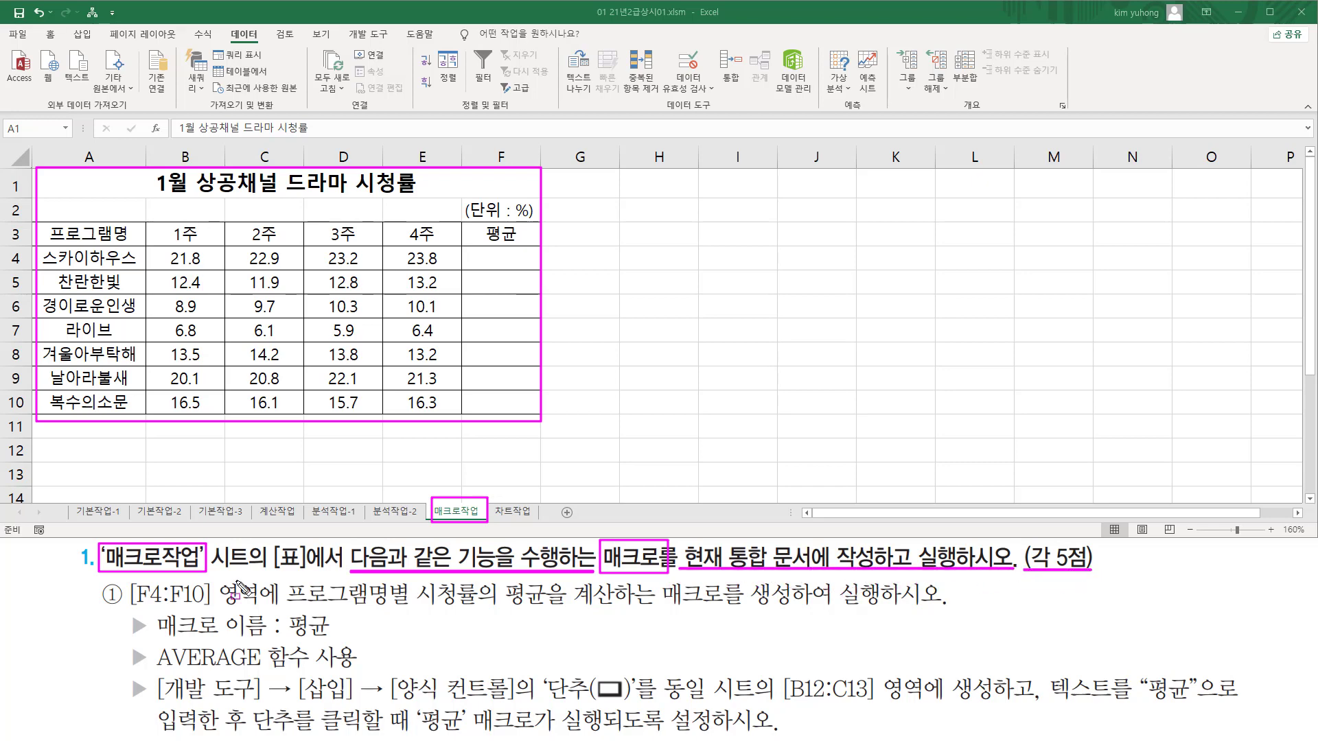
{"action": "key", "text": "Escape"}
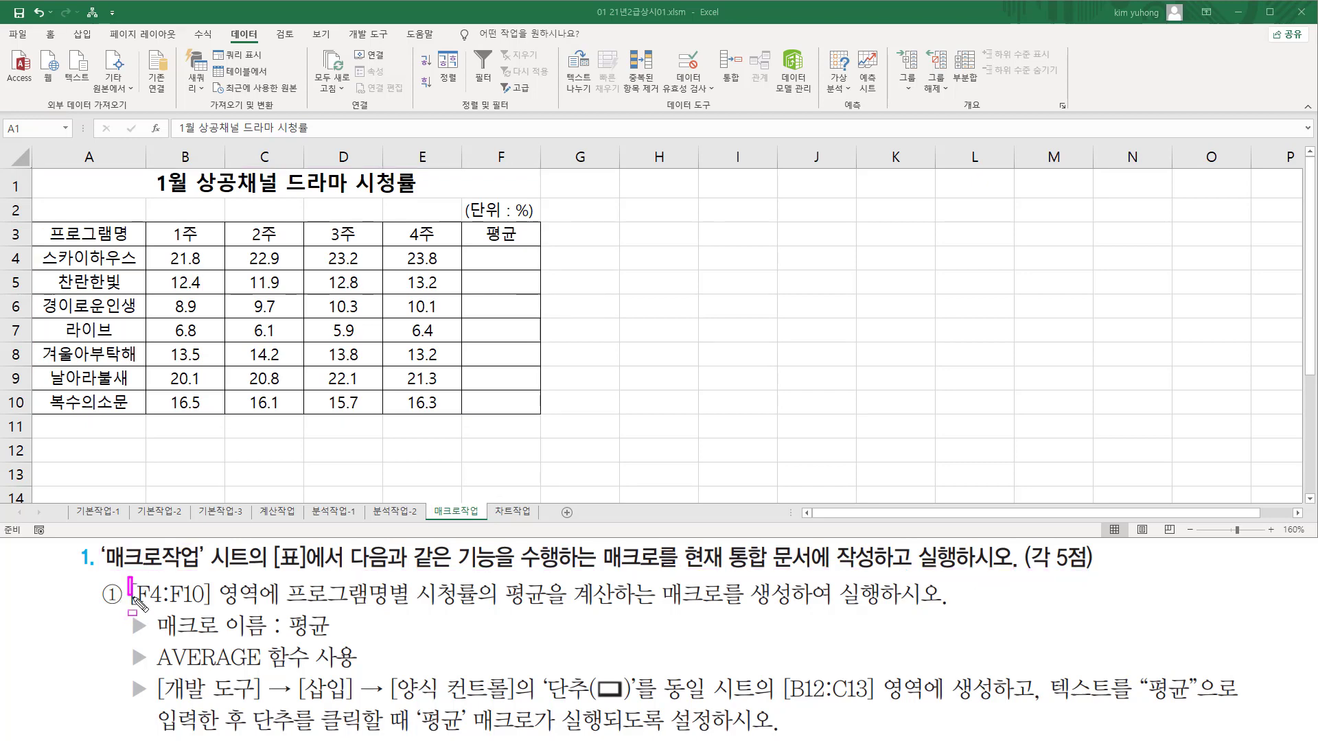
{"action": "left_click_drag", "start_coordinate": [128, 577], "coordinate": [260, 610]}
{"action": "mouse_move", "coordinate": [480, 261]}
{"action": "left_mouse_down"}
{"action": "mouse_move", "coordinate": [518, 332]}
{"action": "mouse_move", "coordinate": [530, 420]}
{"action": "mouse_move", "coordinate": [517, 270]}
{"action": "left_mouse_up"}
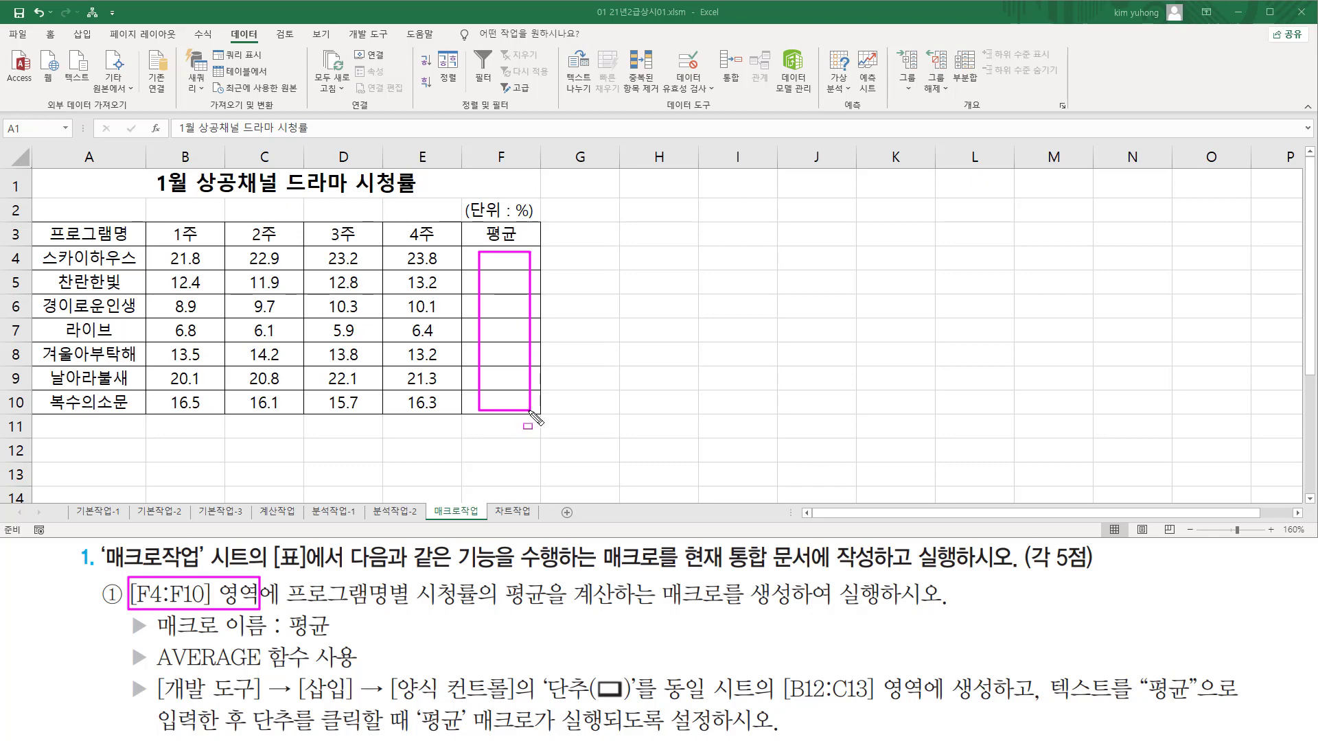
{"action": "left_click_drag", "start_coordinate": [287, 606], "coordinate": [732, 613]}
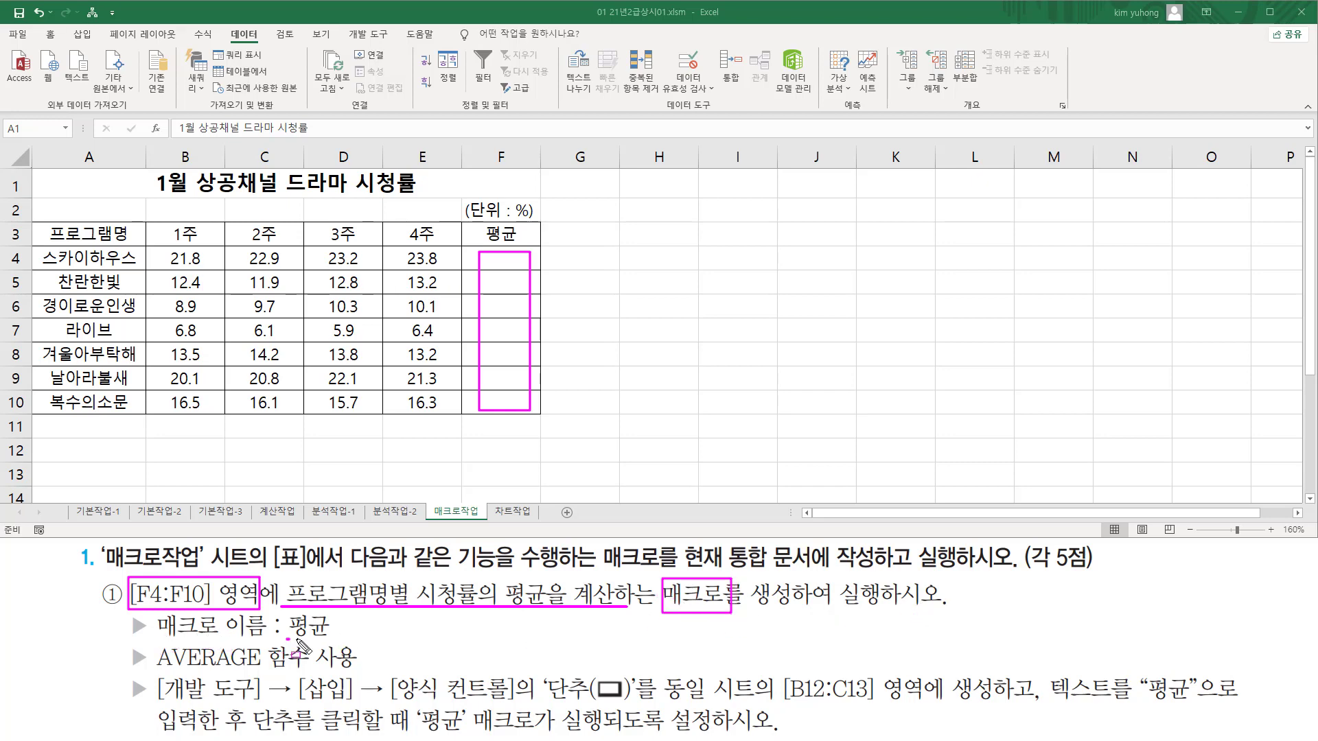
{"action": "left_click_drag", "start_coordinate": [297, 639], "coordinate": [341, 639]}
{"action": "left_click_drag", "start_coordinate": [504, 582], "coordinate": [625, 606]}
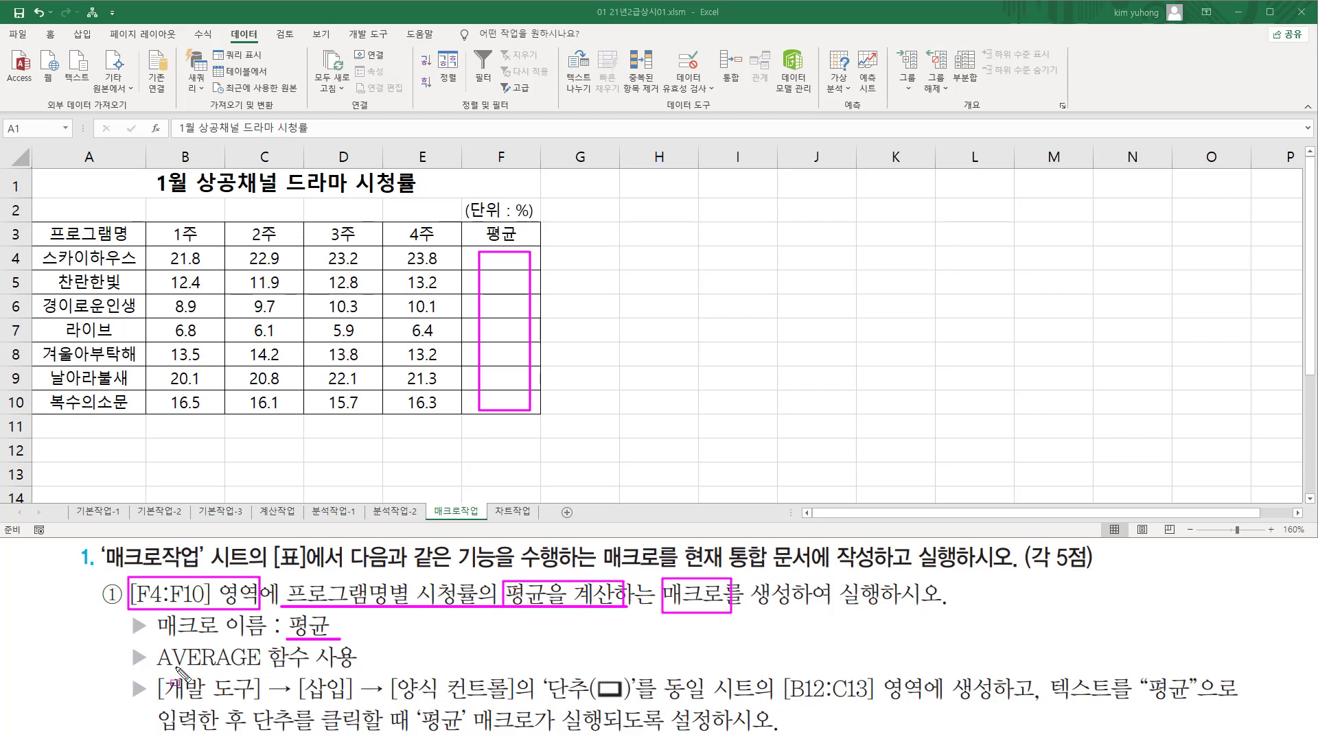
{"action": "left_click_drag", "start_coordinate": [158, 665], "coordinate": [357, 664]}
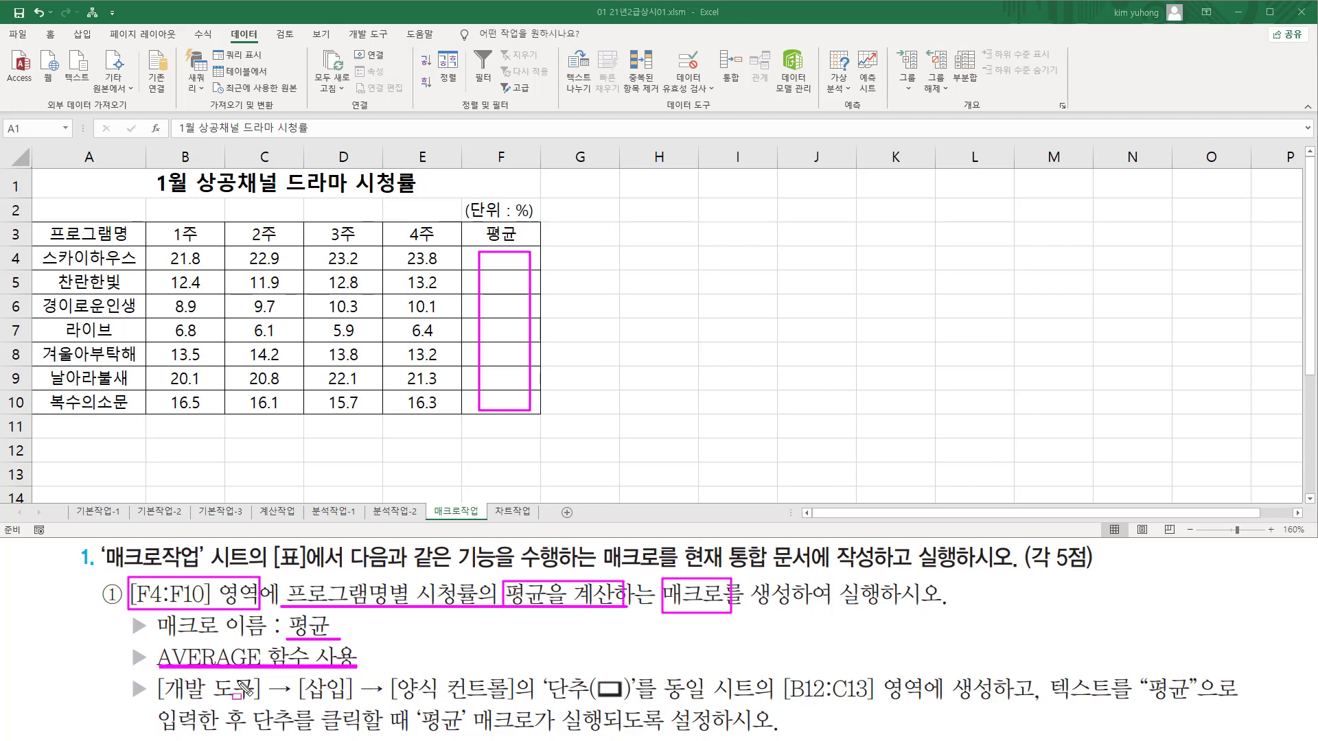
{"action": "left_click_drag", "start_coordinate": [157, 701], "coordinate": [634, 709]}
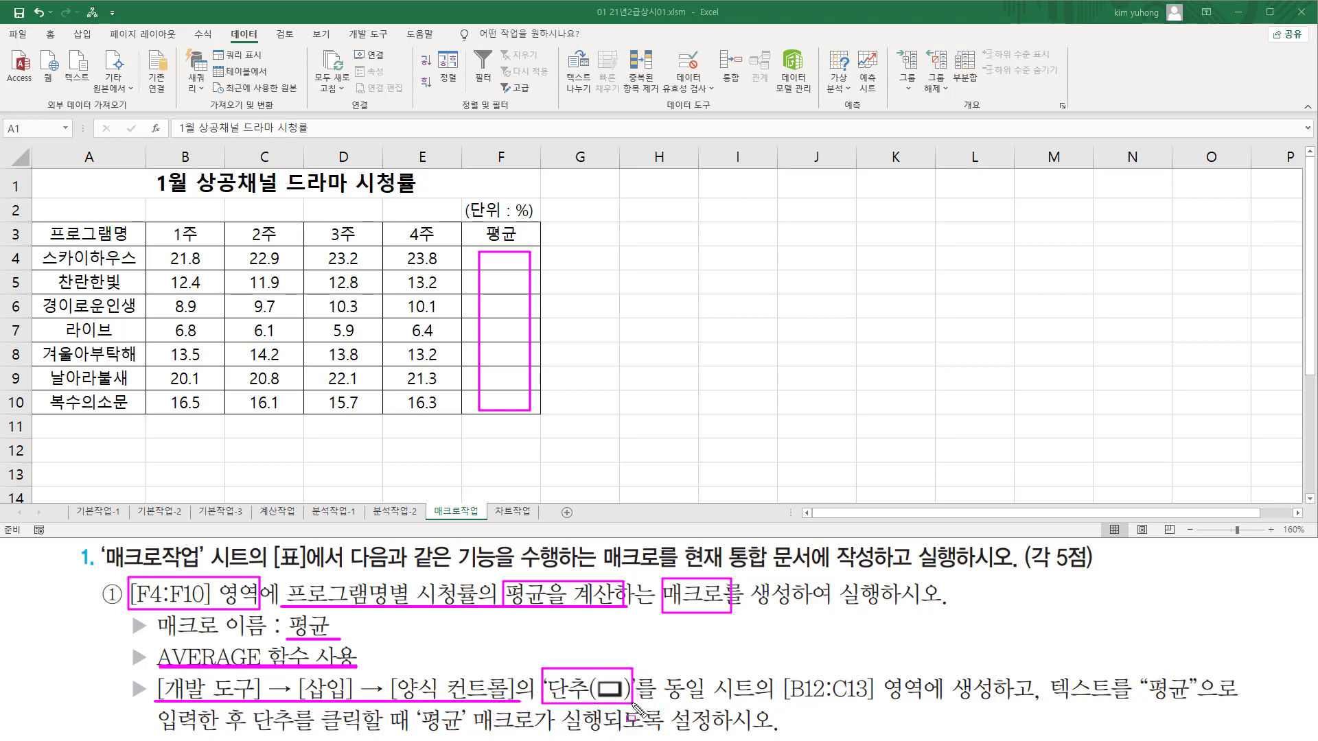
{"action": "left_click_drag", "start_coordinate": [782, 702], "coordinate": [994, 703]}
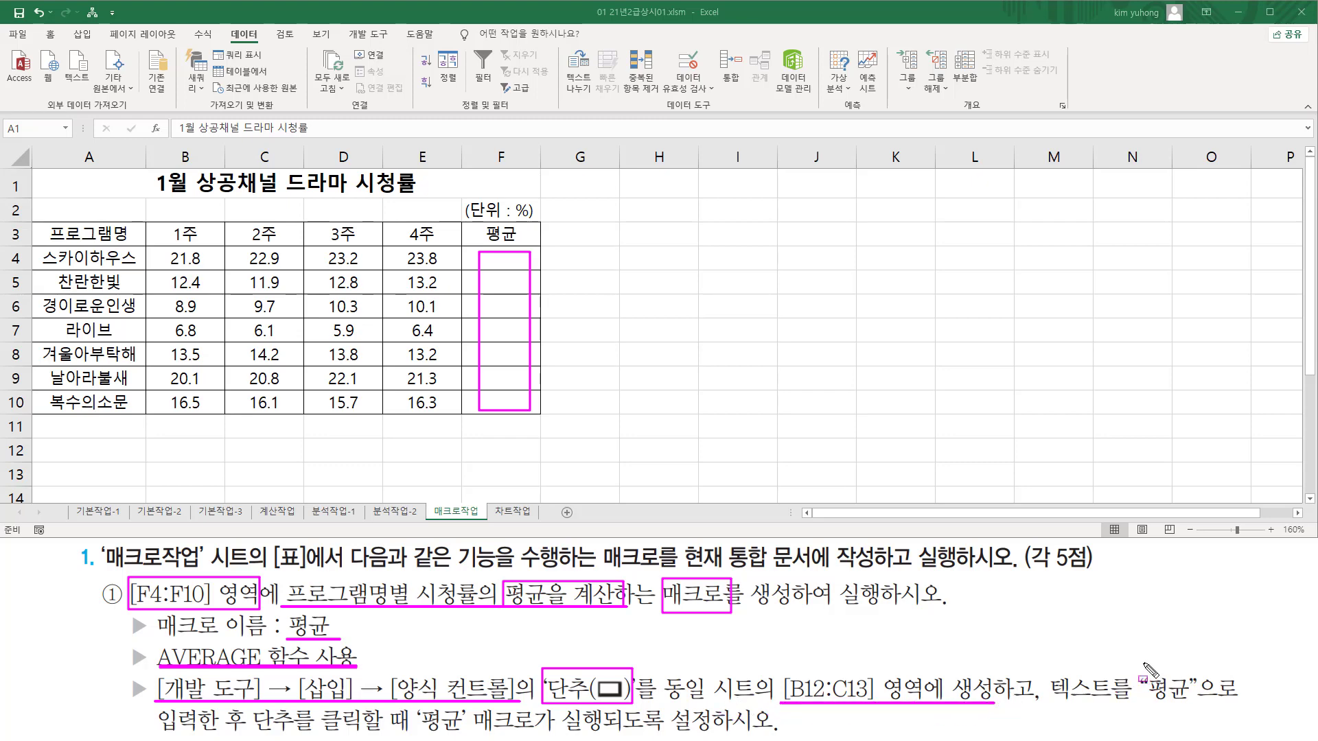
{"action": "mouse_move", "coordinate": [1144, 664]}
{"action": "left_mouse_down"}
{"action": "mouse_move", "coordinate": [1199, 713]}
{"action": "mouse_move", "coordinate": [1199, 663]}
{"action": "left_mouse_up"}
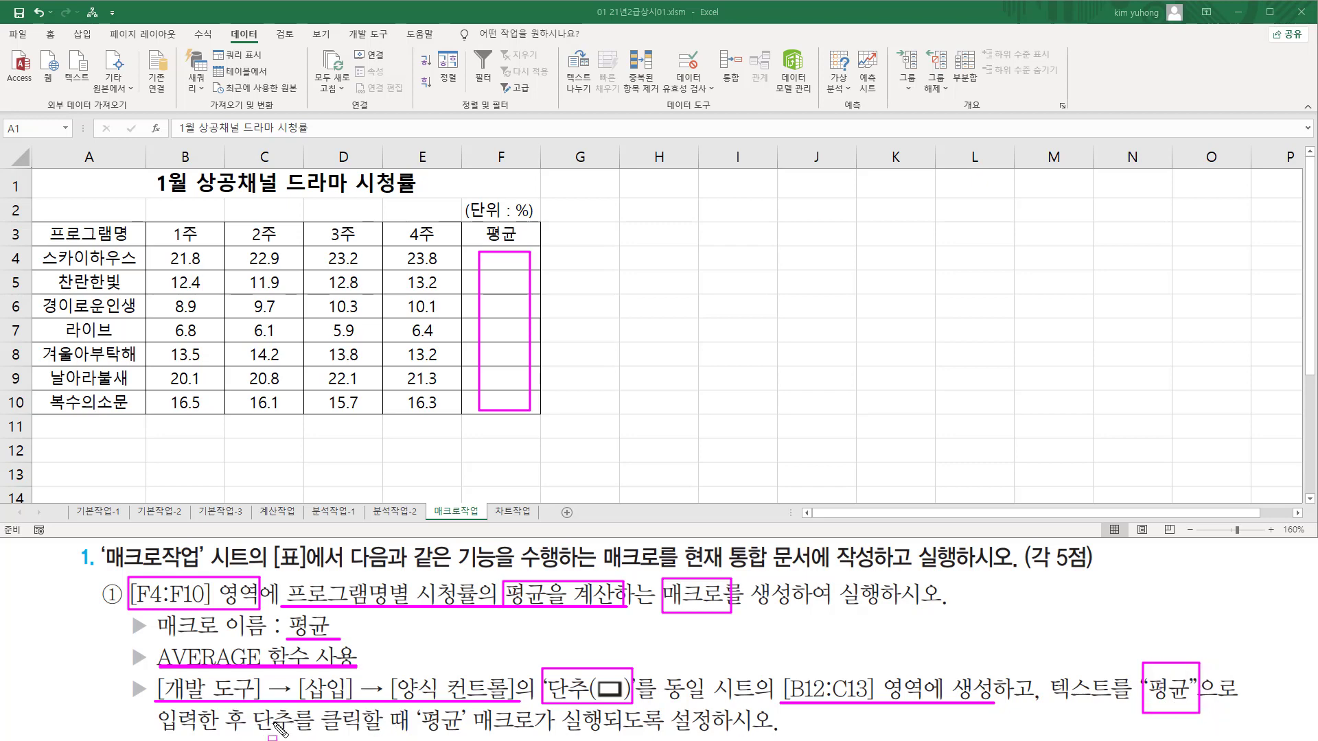
{"action": "mouse_move", "coordinate": [251, 732]}
{"action": "left_mouse_down"}
{"action": "mouse_move", "coordinate": [399, 732]}
{"action": "mouse_move", "coordinate": [419, 705]}
{"action": "mouse_move", "coordinate": [439, 705]}
{"action": "mouse_move", "coordinate": [466, 736]}
{"action": "mouse_move", "coordinate": [750, 733]}
{"action": "left_mouse_up"}
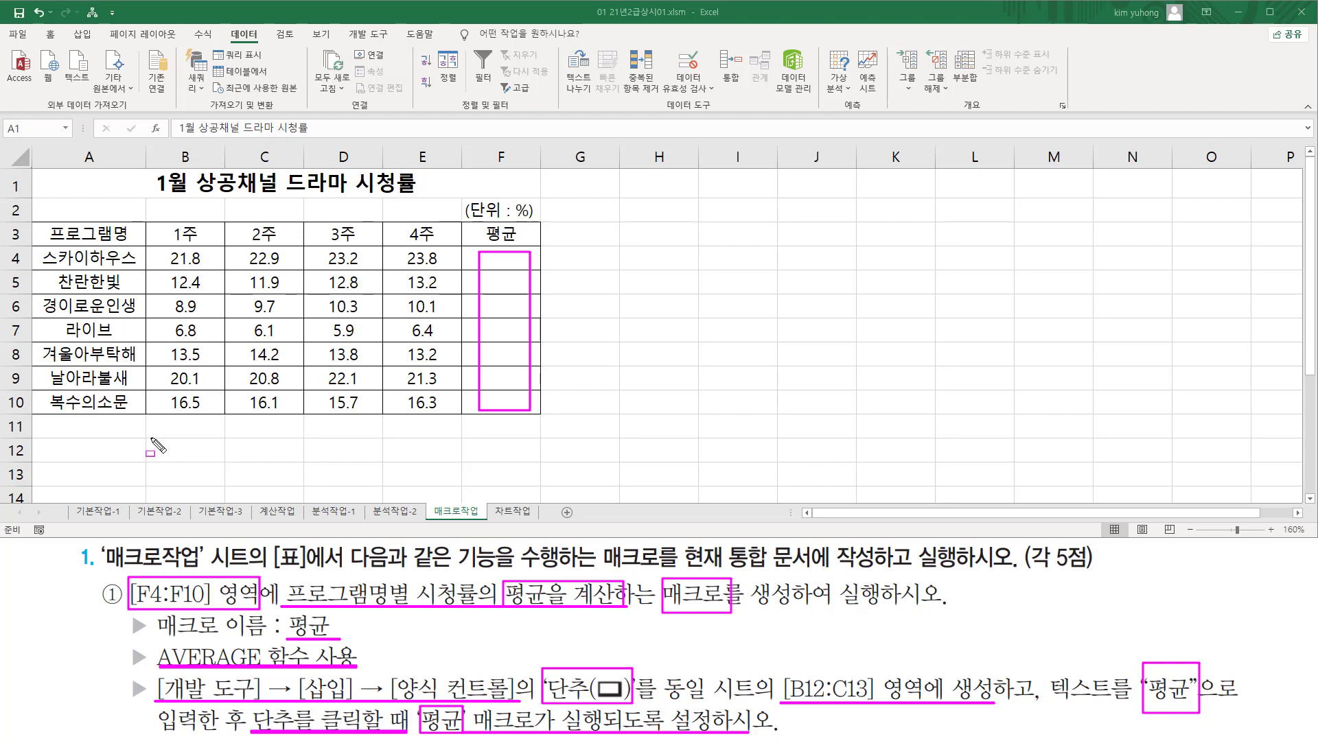
{"action": "left_click_drag", "start_coordinate": [151, 440], "coordinate": [302, 482]}
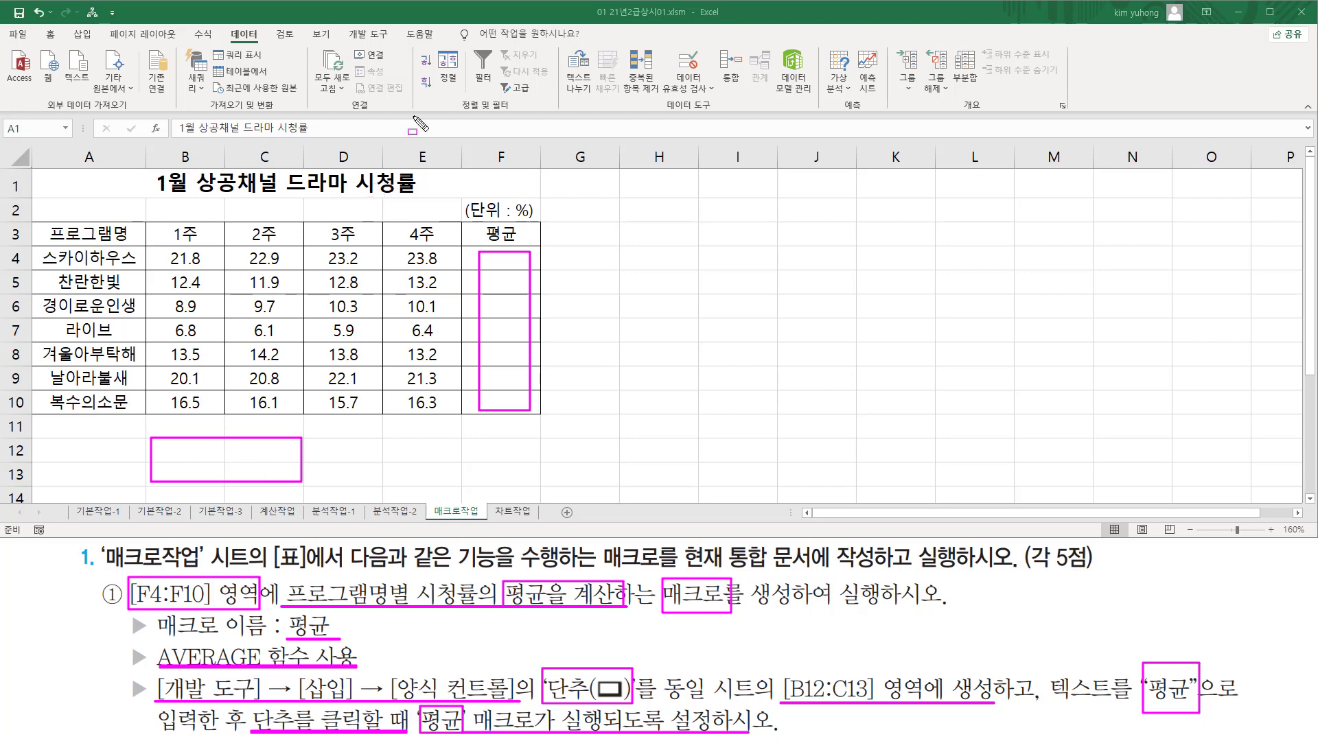
{"action": "key", "text": "Escape"}
- Insert a form control button covering cells B12:C13 on the 매크로작업 sheet
{"action": "left_click", "coordinate": [356, 39]}
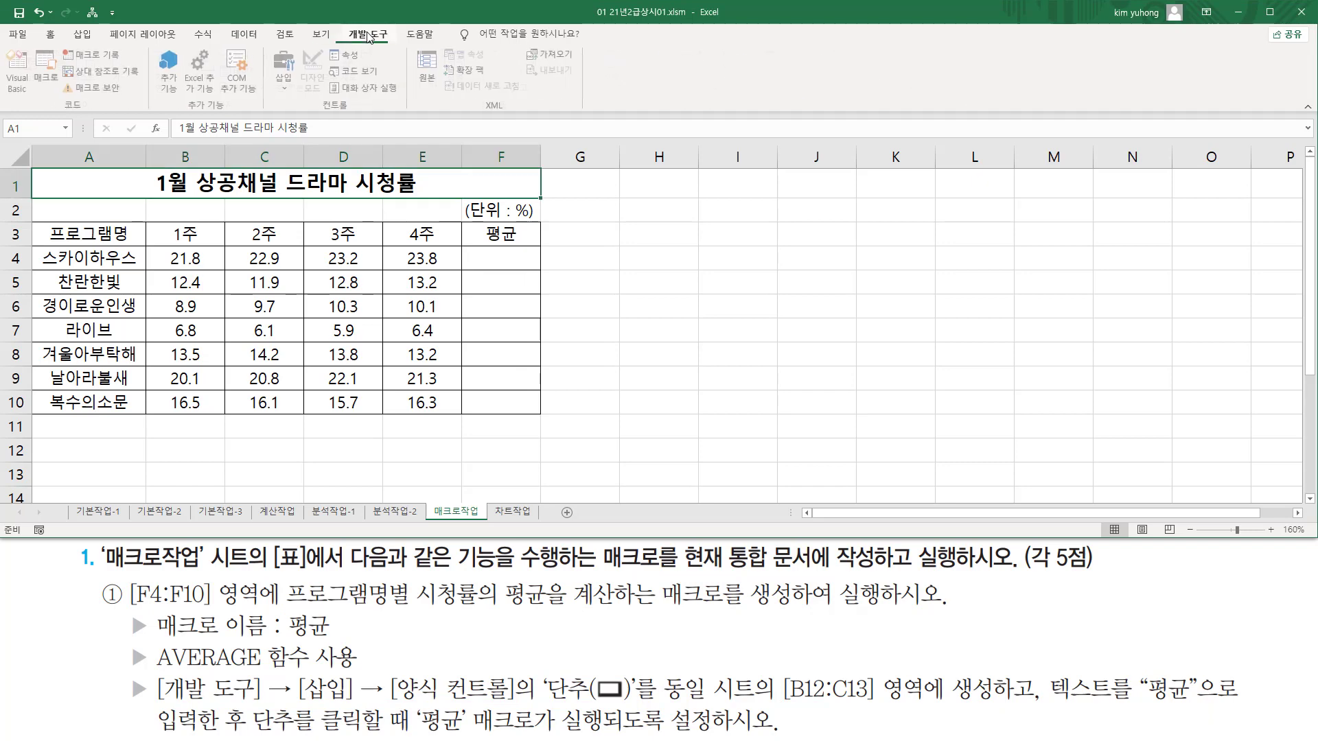
{"action": "left_click", "coordinate": [288, 88]}
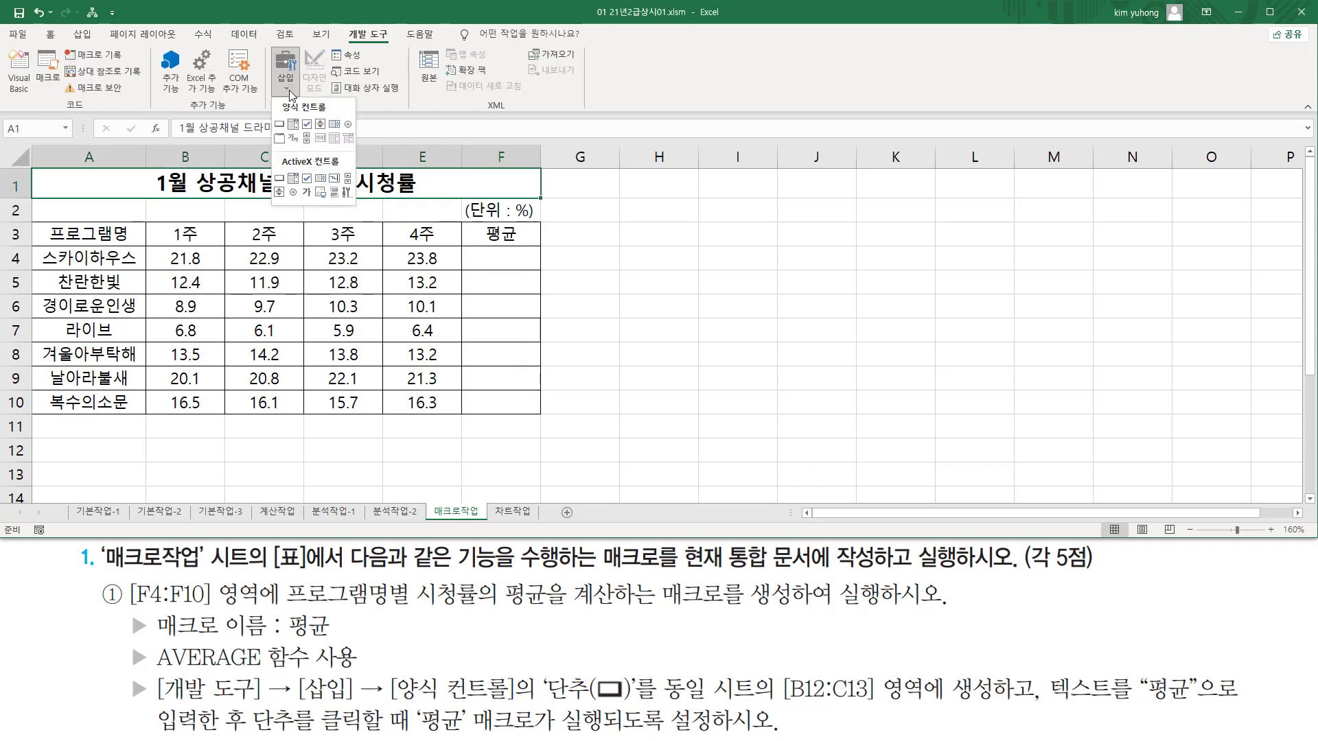
{"action": "left_click", "coordinate": [280, 125]}
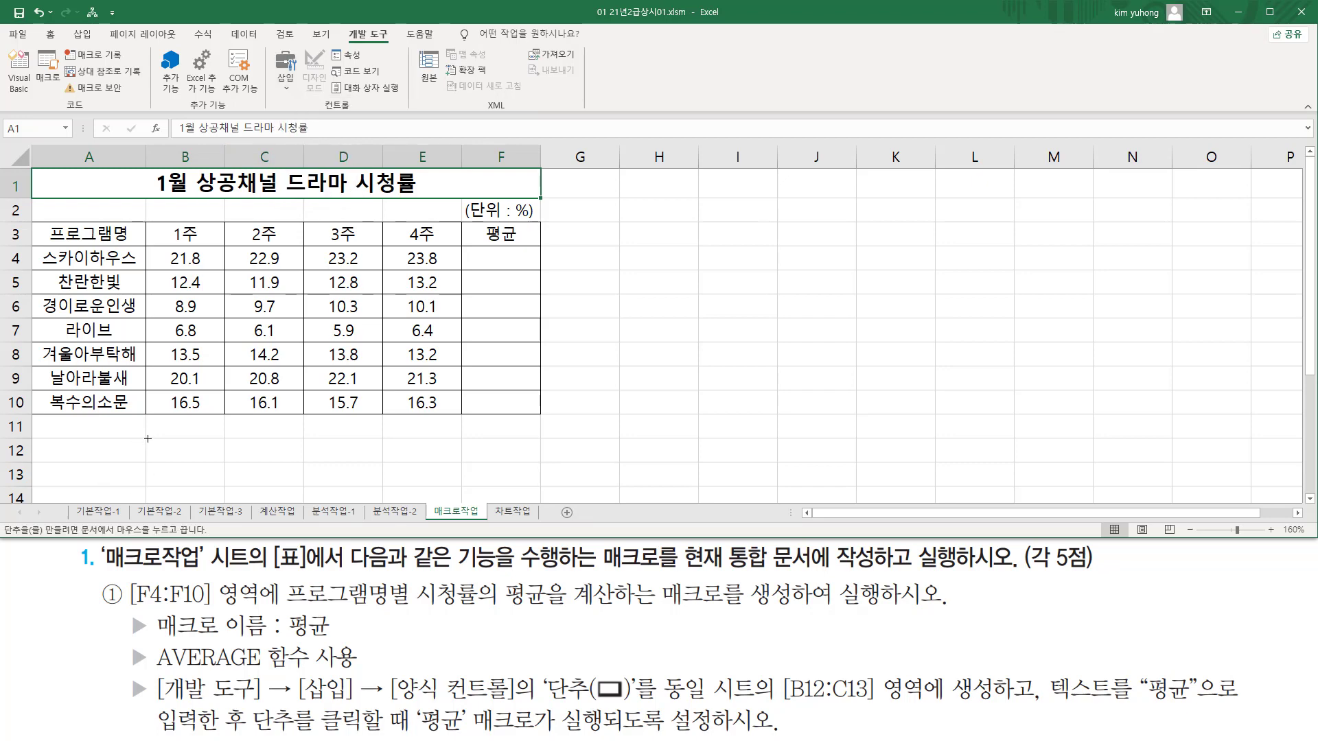
{"action": "left_click_drag", "start_coordinate": [145, 438], "coordinate": [304, 480]}
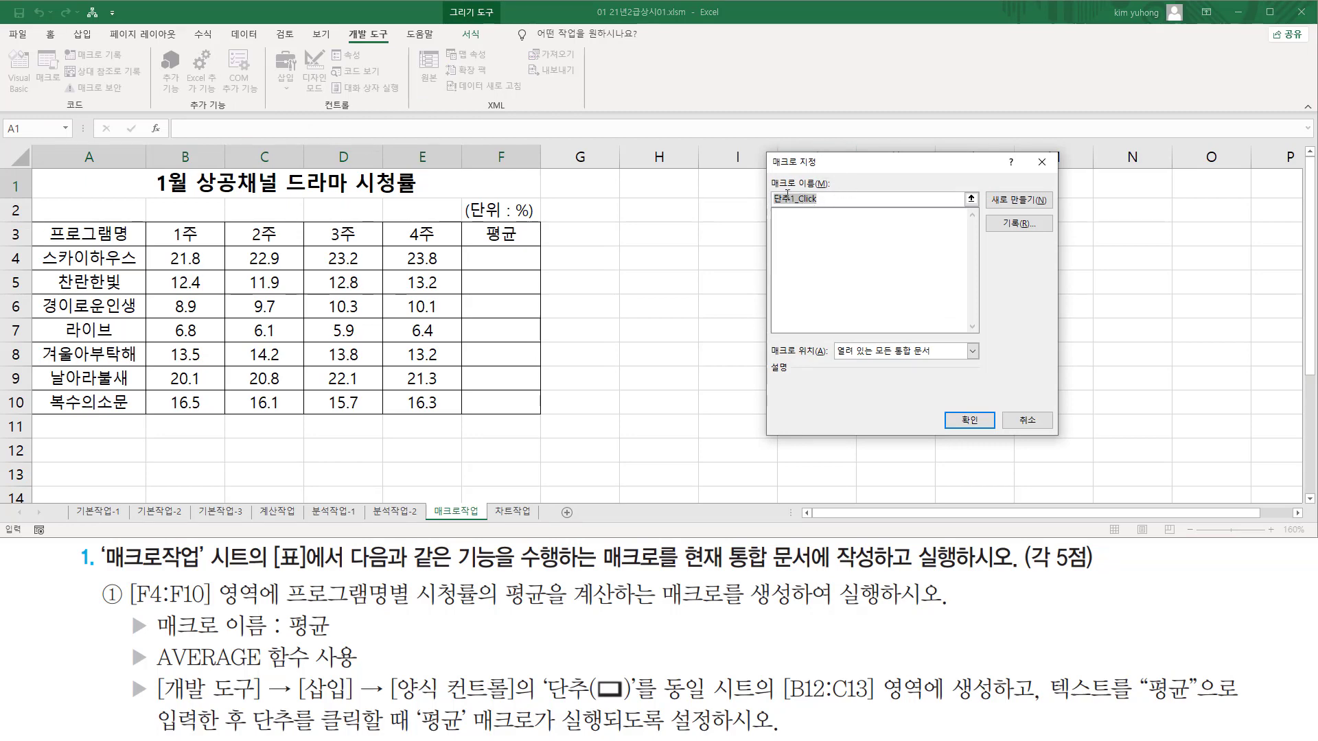
{"action": "left_click_drag", "start_coordinate": [768, 171], "coordinate": [844, 208]}
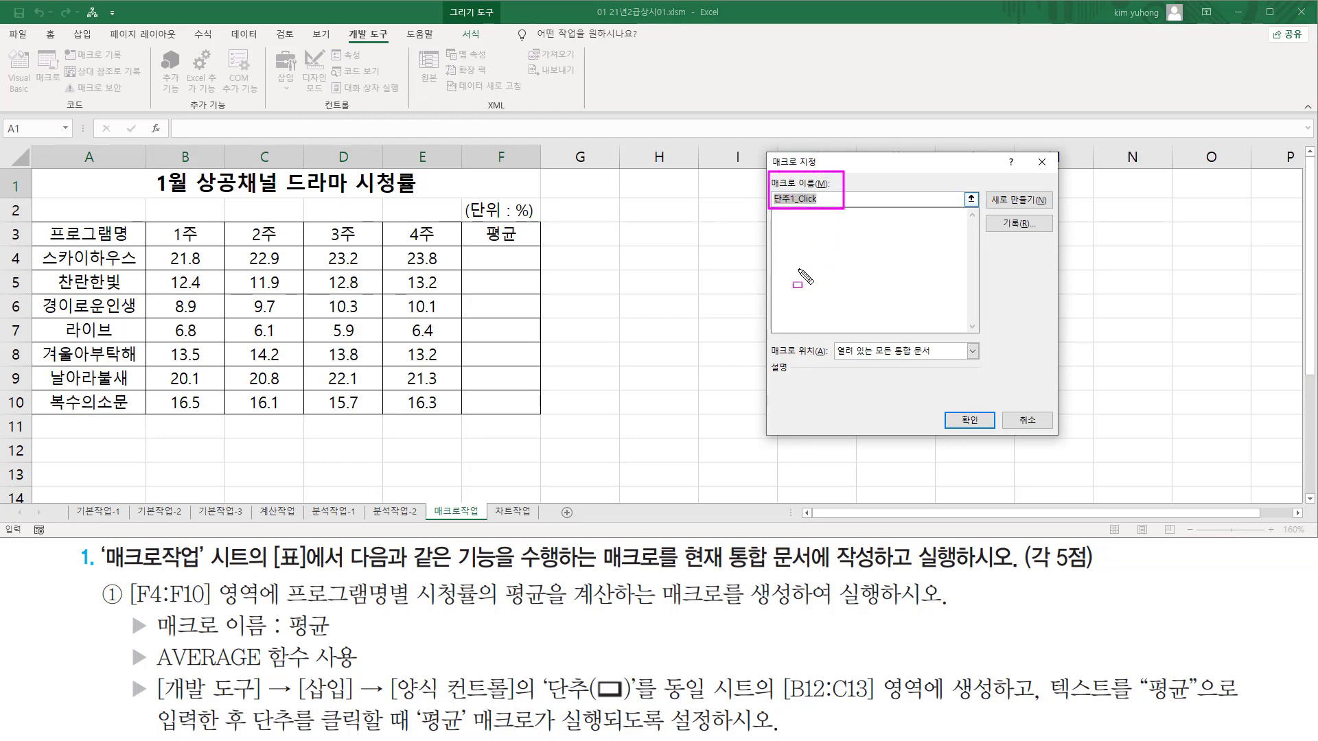
{"action": "left_click_drag", "start_coordinate": [142, 639], "coordinate": [364, 639]}
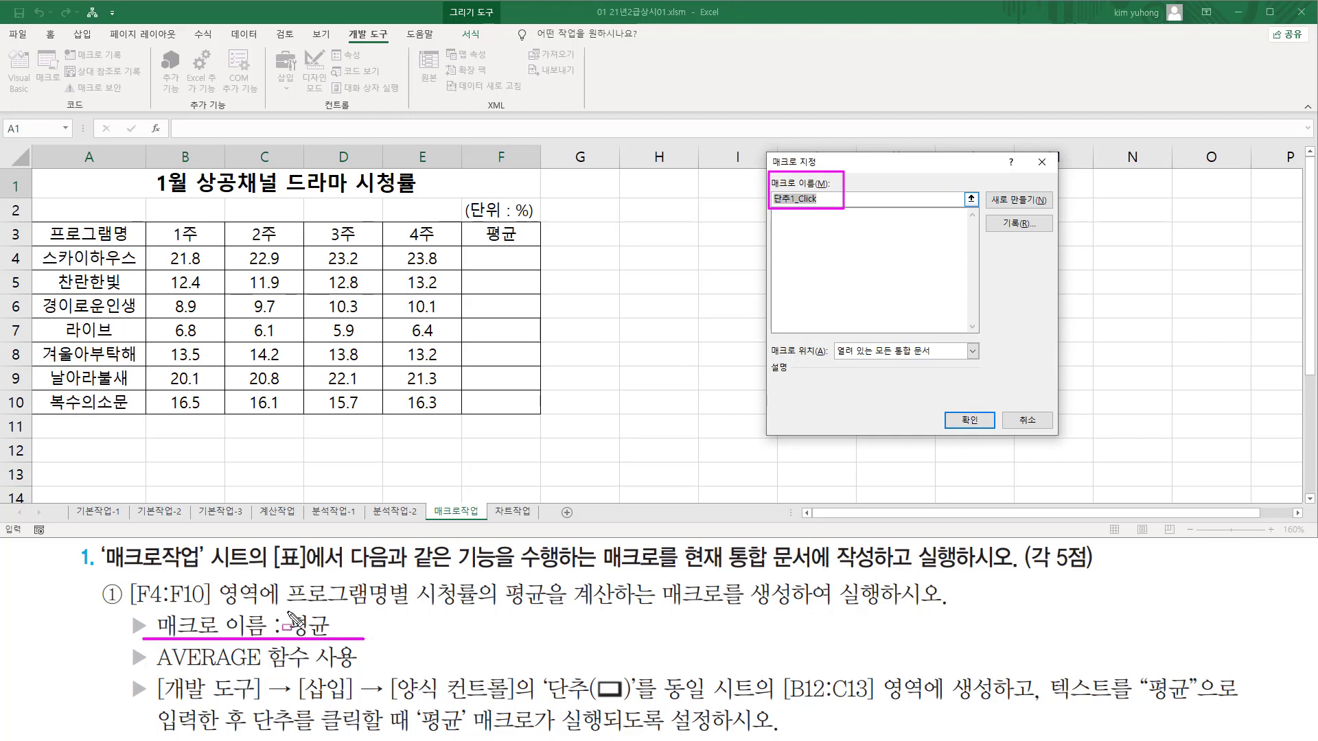
{"action": "left_click_drag", "start_coordinate": [292, 614], "coordinate": [366, 650]}
{"action": "key", "text": "Escape"}
- Name the macro assigned to the new button 평균 and open the recording settings for it
{"action": "left_click", "coordinate": [850, 201]}
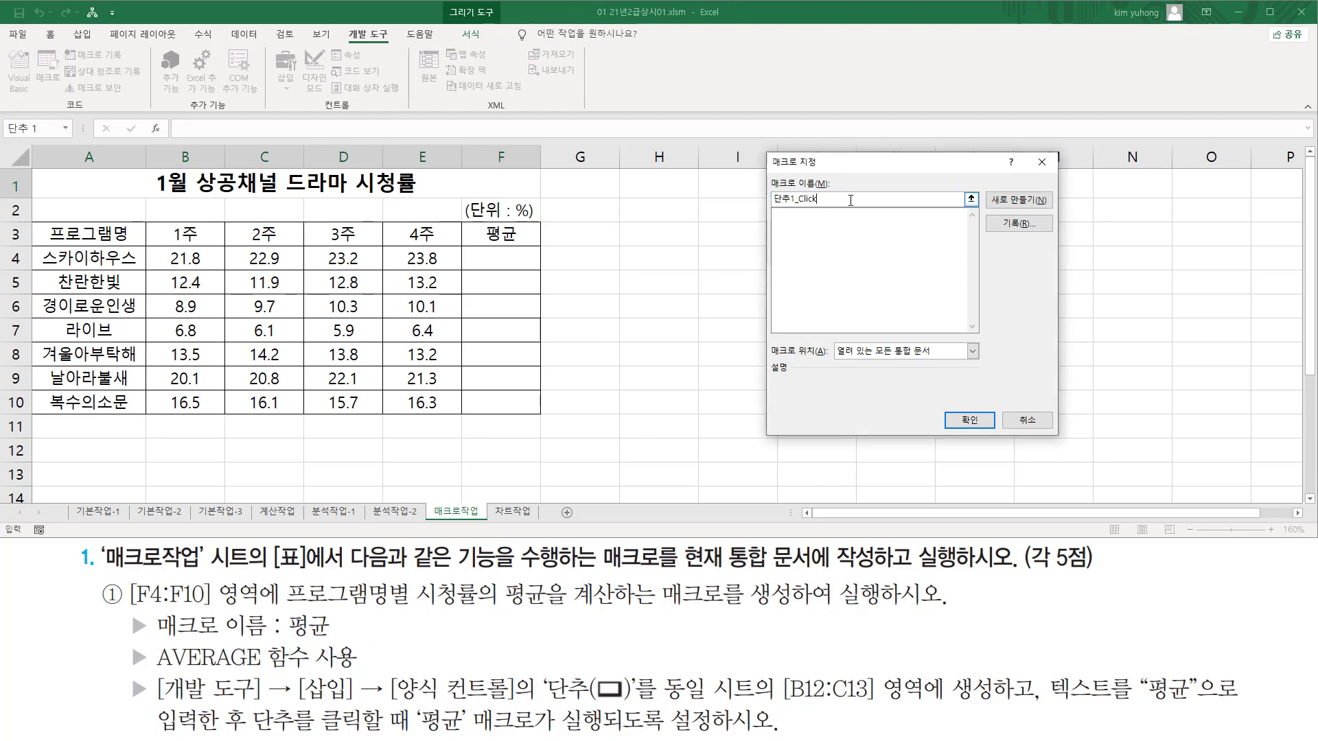
{"action": "key", "text": "BackSpace"}
{"action": "key", "text": "BackSpace"}
{"action": "key", "text": "BackSpace"}
{"action": "key", "text": "BackSpace"}
{"action": "key", "text": "BackSpace"}
{"action": "key", "text": "BackSpace"}
{"action": "key", "text": "BackSpace"}
{"action": "key", "text": "BackSpace"}
{"action": "type", "text": "ㅍ"}
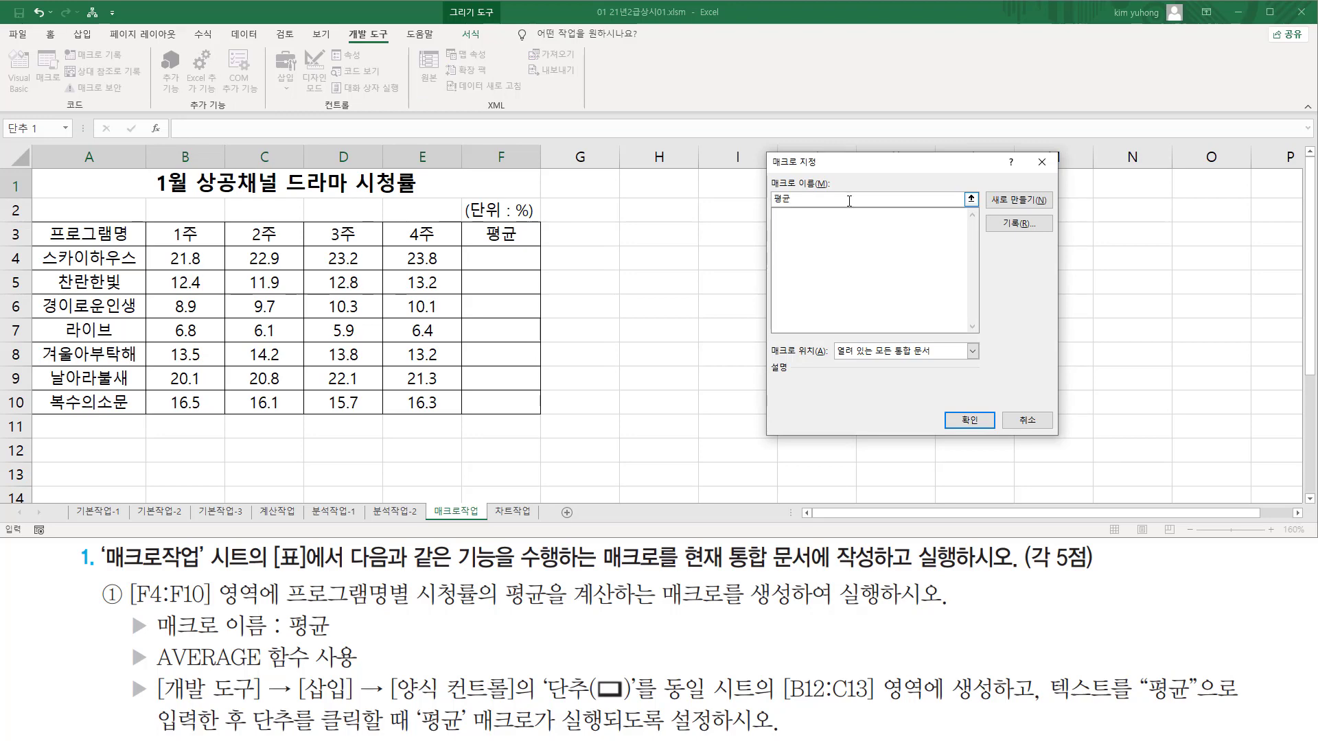
{"action": "left_click", "coordinate": [1016, 228]}
{"action": "left_click", "coordinate": [1015, 228]}
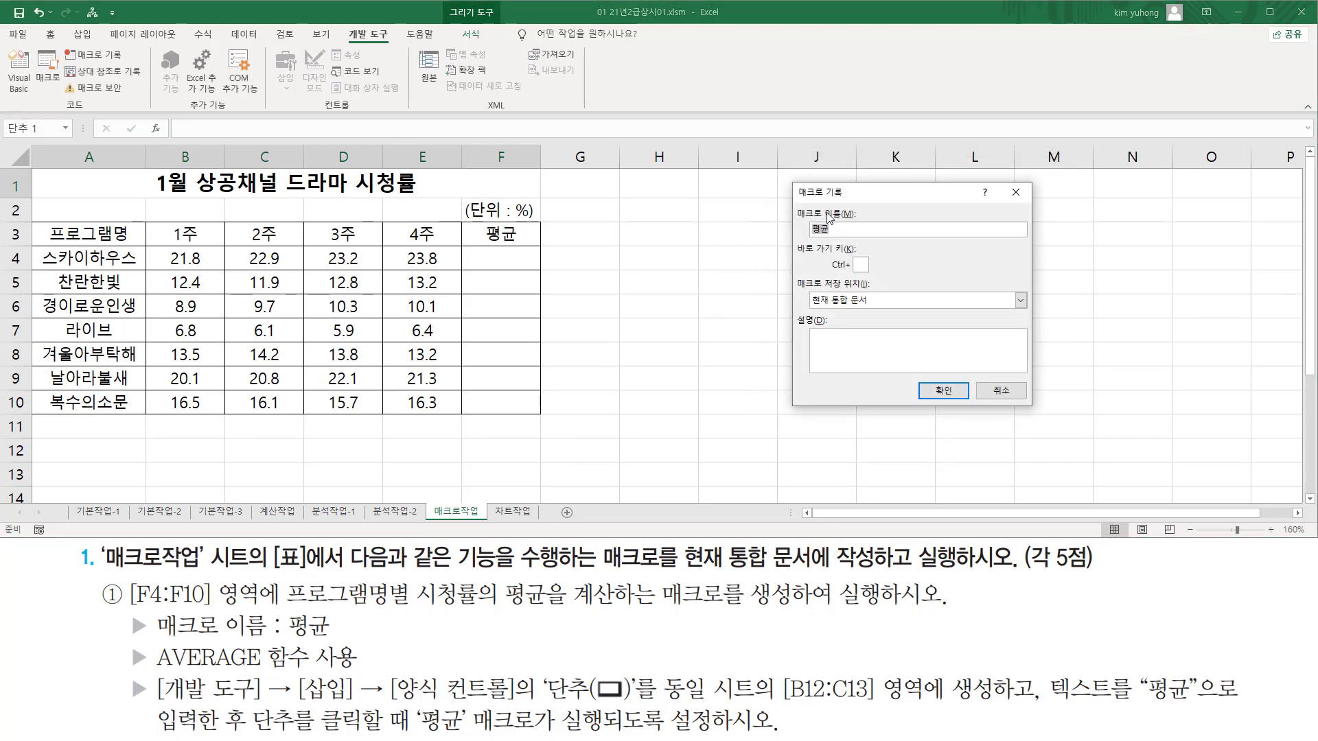
{"action": "mouse_move", "coordinate": [792, 178]}
{"action": "left_mouse_down"}
{"action": "mouse_move", "coordinate": [832, 304]}
{"action": "mouse_move", "coordinate": [1039, 426]}
{"action": "left_mouse_up"}
{"action": "mouse_move", "coordinate": [793, 200]}
{"action": "left_mouse_down"}
{"action": "mouse_move", "coordinate": [798, 224]}
{"action": "mouse_move", "coordinate": [862, 255]}
{"action": "mouse_move", "coordinate": [863, 243]}
{"action": "left_mouse_up"}
{"action": "mouse_move", "coordinate": [793, 273]}
{"action": "left_mouse_down"}
{"action": "mouse_move", "coordinate": [882, 319]}
{"action": "mouse_move", "coordinate": [896, 313]}
{"action": "left_mouse_up"}
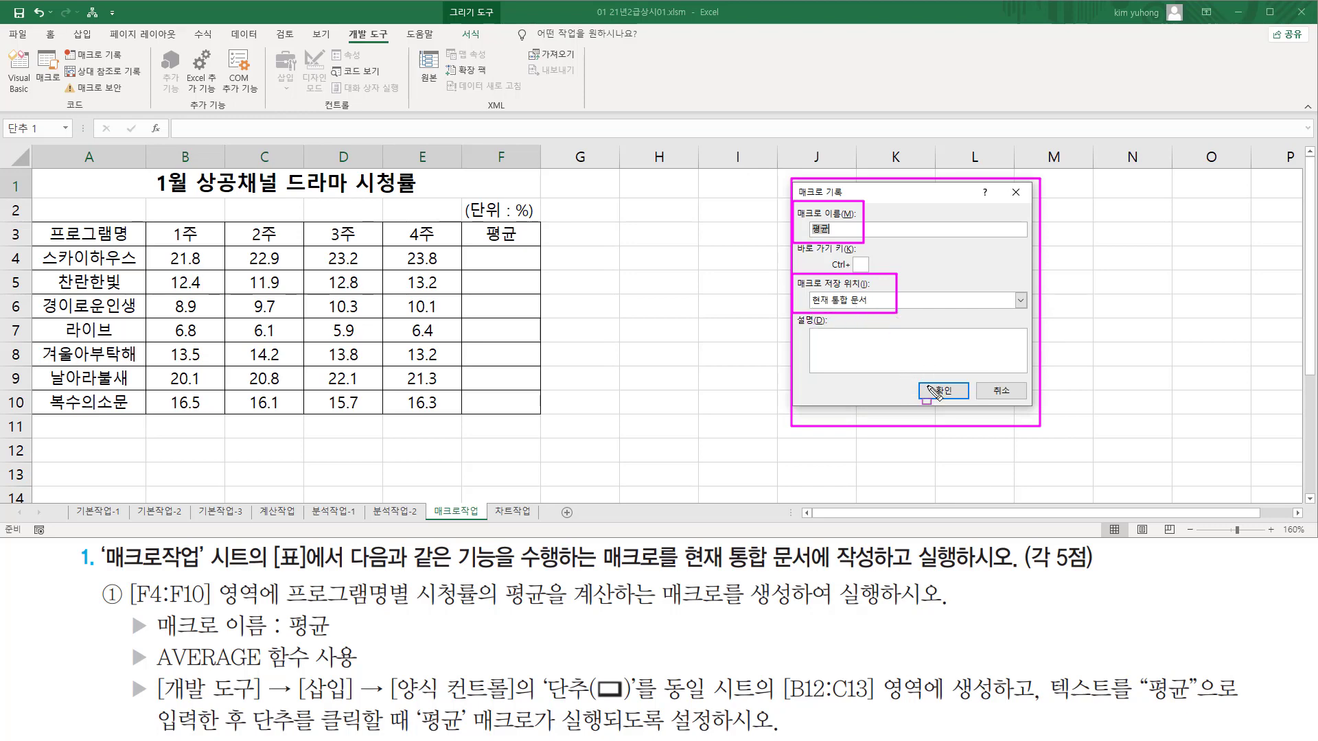
{"action": "left_click_drag", "start_coordinate": [926, 377], "coordinate": [954, 409]}
{"action": "key", "text": "Escape"}
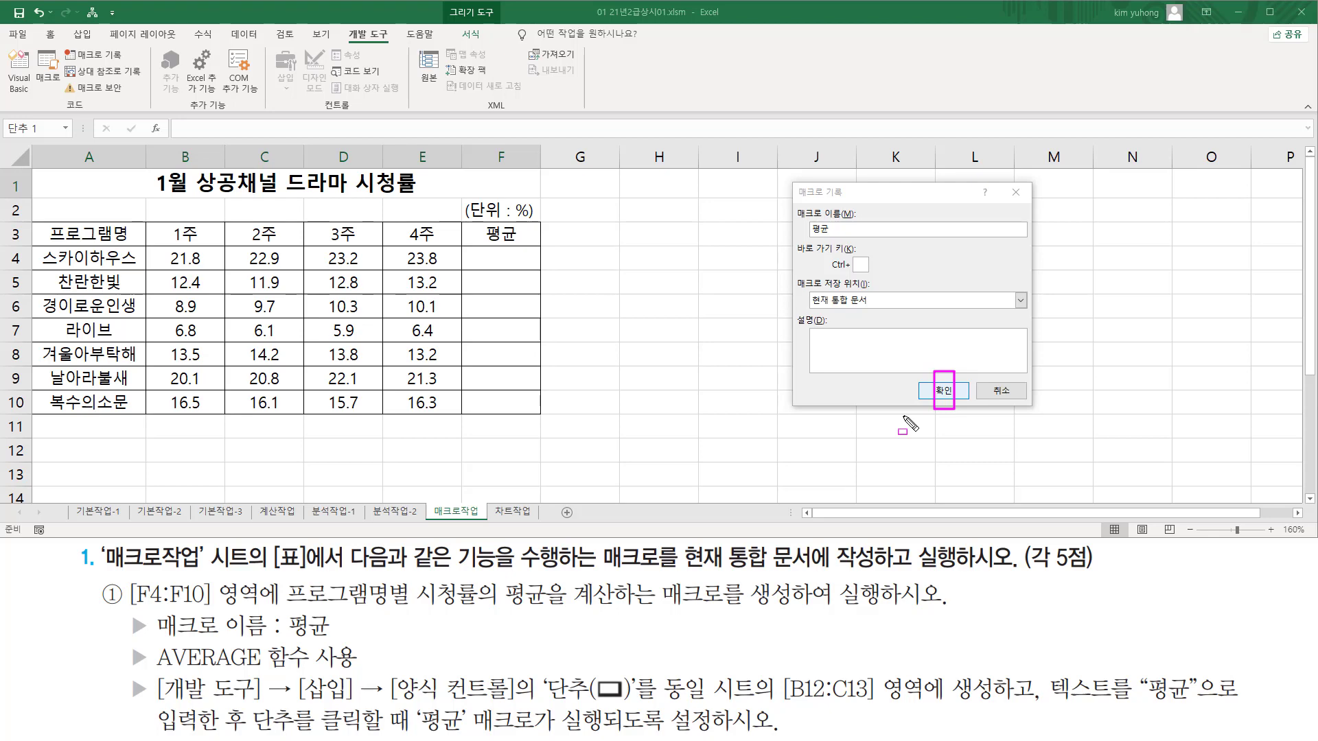
{"action": "key", "text": "Escape"}
- Start recording the macro 평균 with the current workbook as its storage location
{"action": "left_click", "coordinate": [941, 391]}
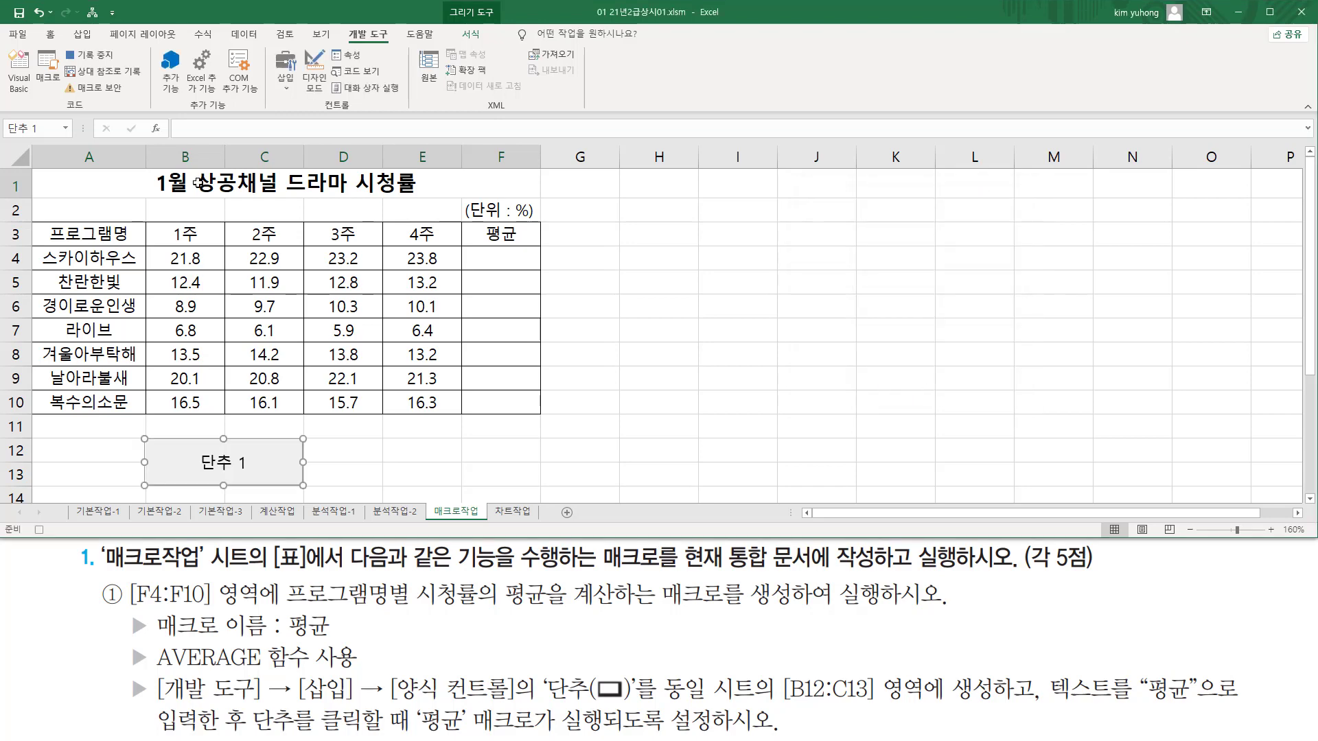
{"action": "key", "text": "ctrl+2"}
{"action": "left_click_drag", "start_coordinate": [59, 42], "coordinate": [120, 66]}
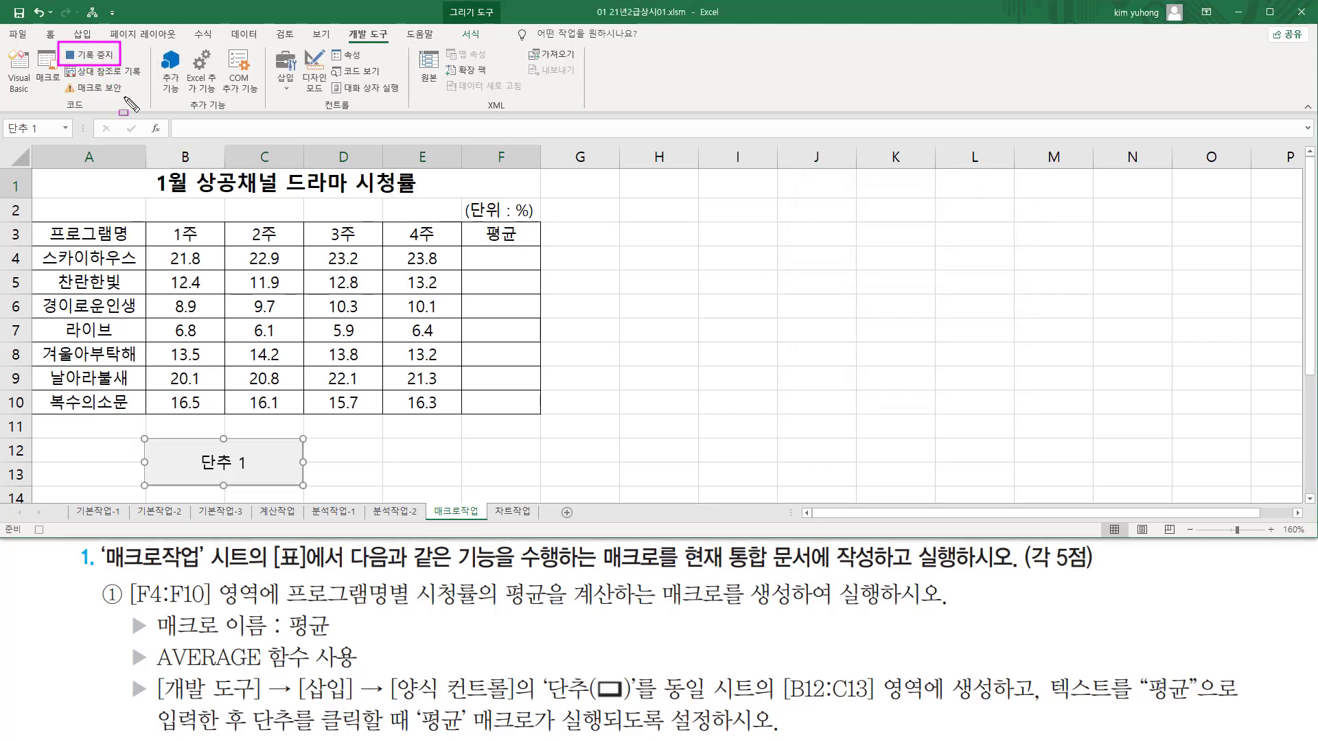
{"action": "left_click_drag", "start_coordinate": [26, 518], "coordinate": [53, 540]}
{"action": "key", "text": "Escape"}
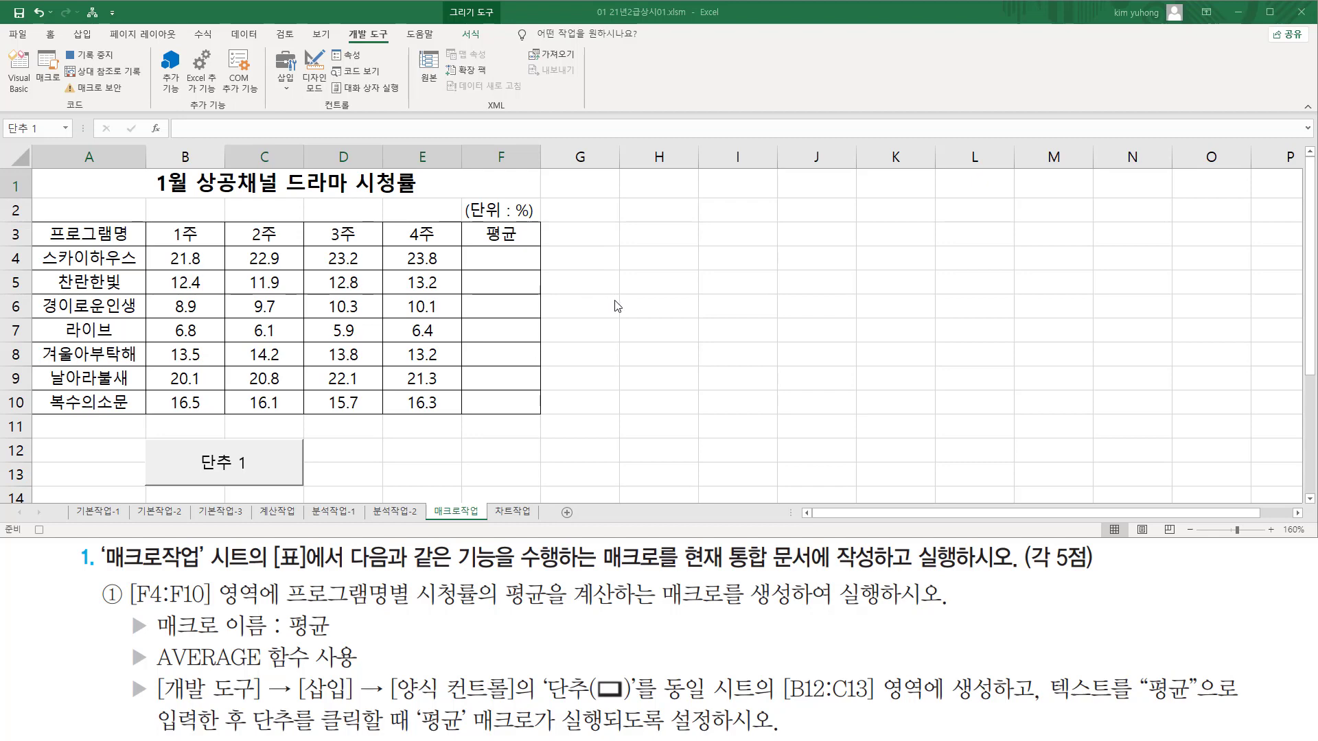
- Enter the formula =AVERAGE(B4:E4) in cell F4 to average the first program's four weekly ratings
{"action": "left_click", "coordinate": [505, 262]}
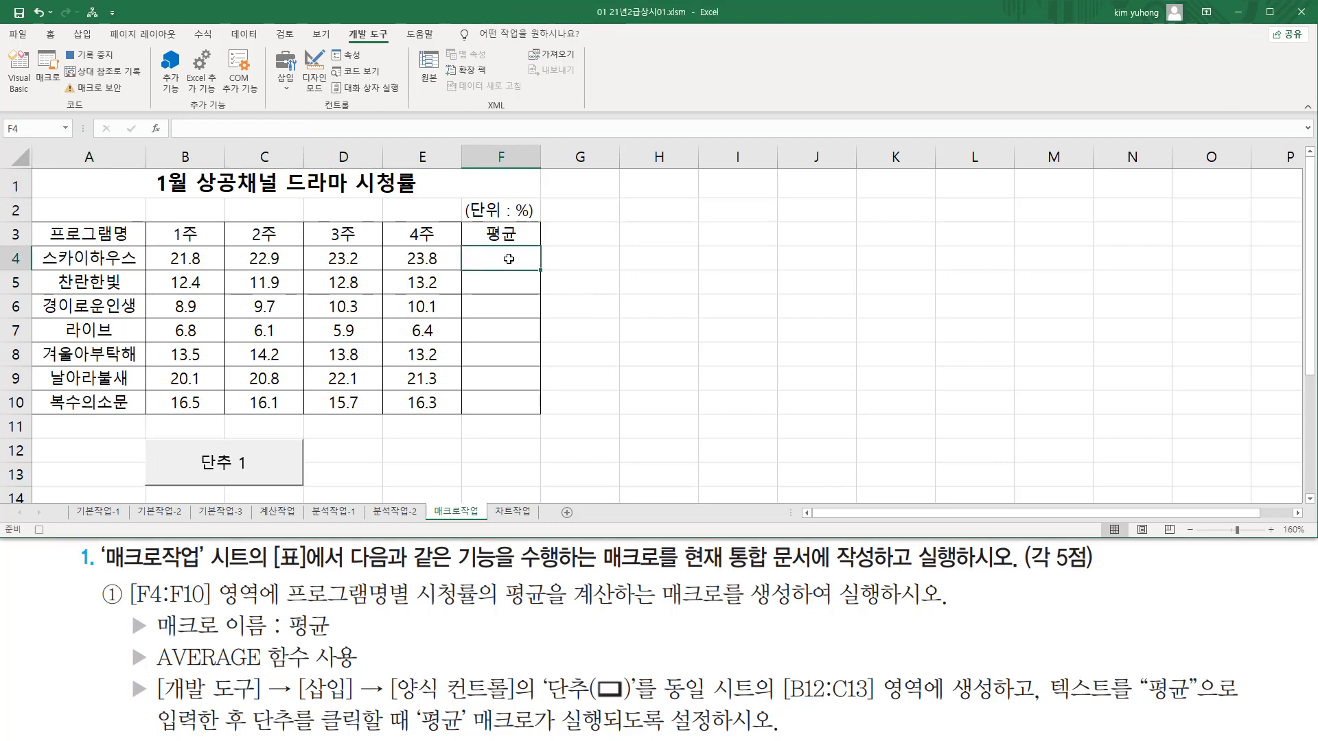
{"action": "type", "text": "="}
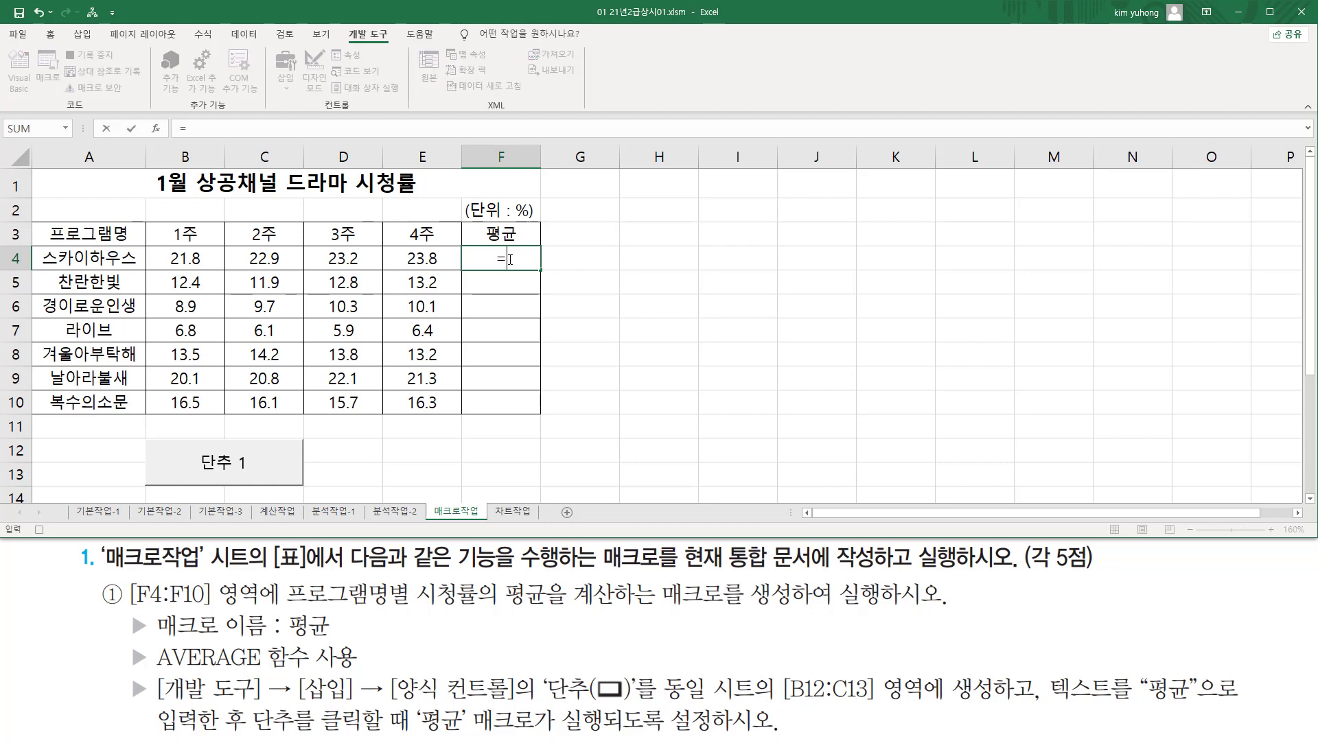
{"action": "type", "text": "aver"}
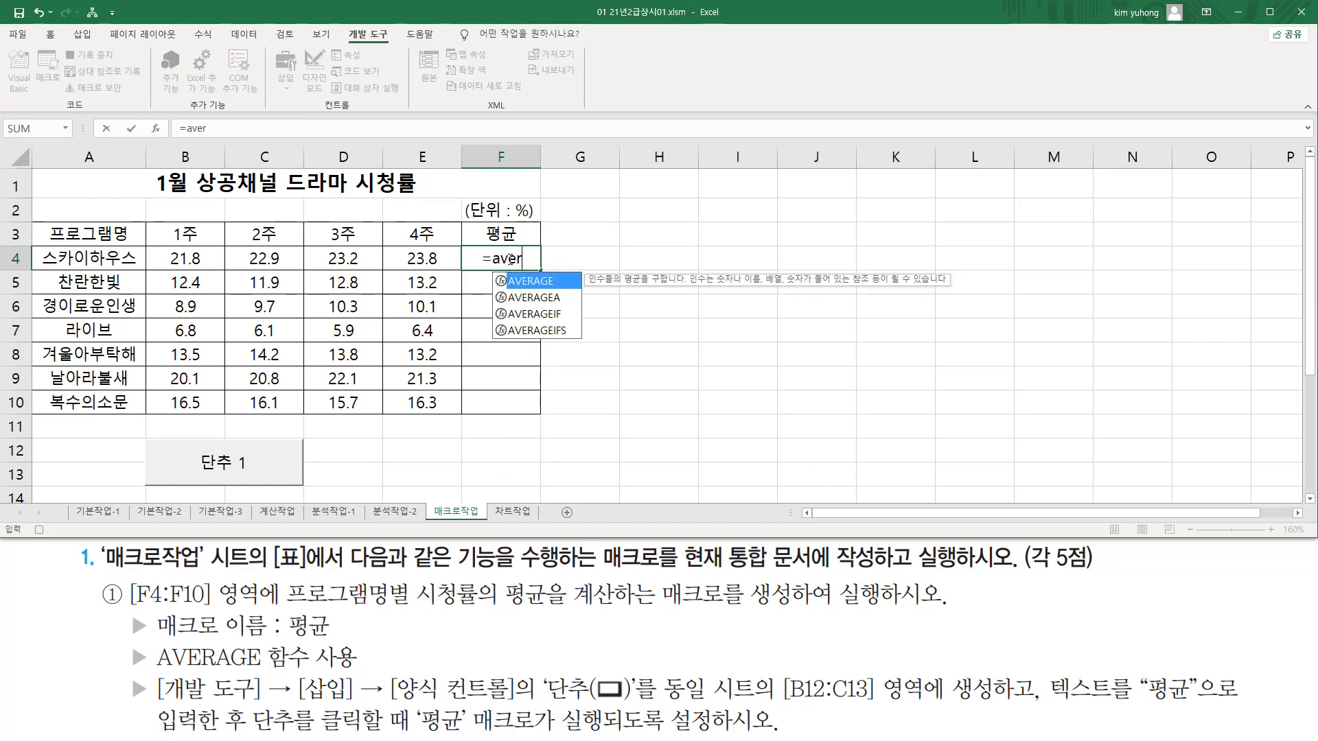
{"action": "key", "text": "Tab"}
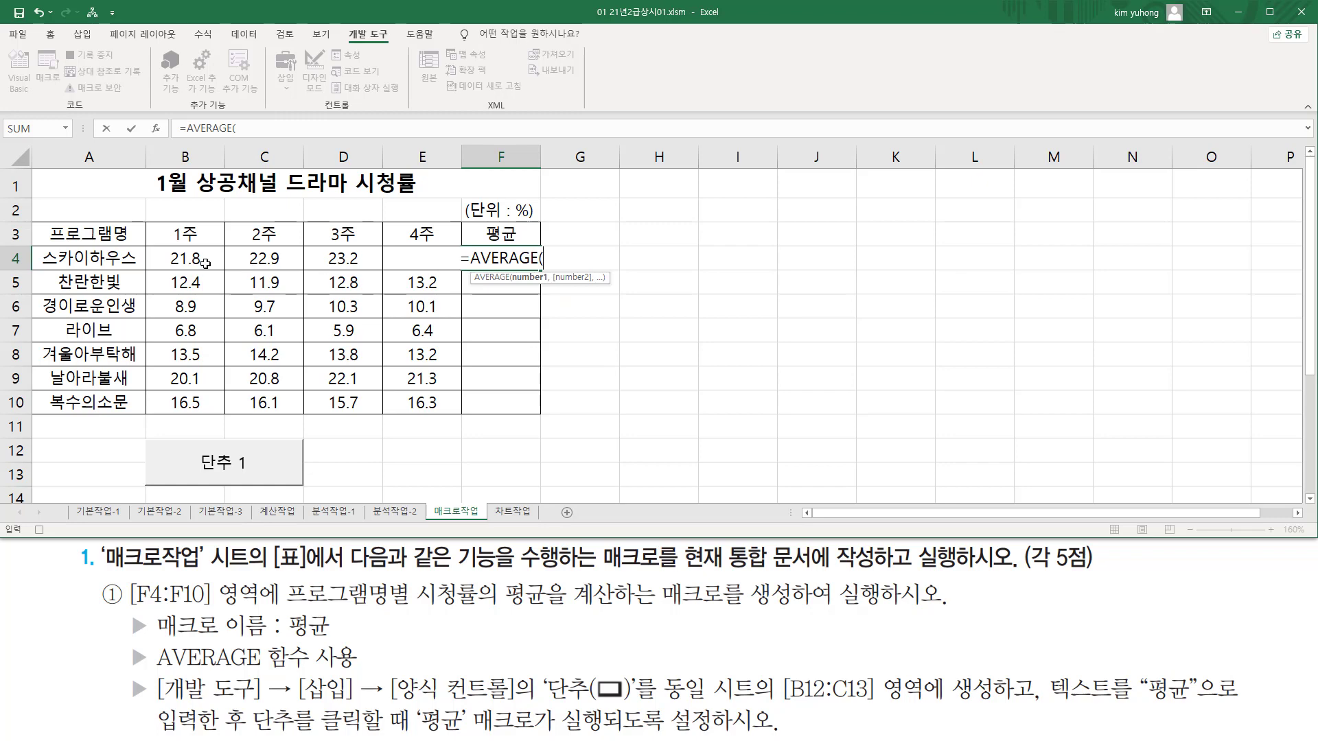
{"action": "left_click_drag", "start_coordinate": [185, 257], "coordinate": [398, 256]}
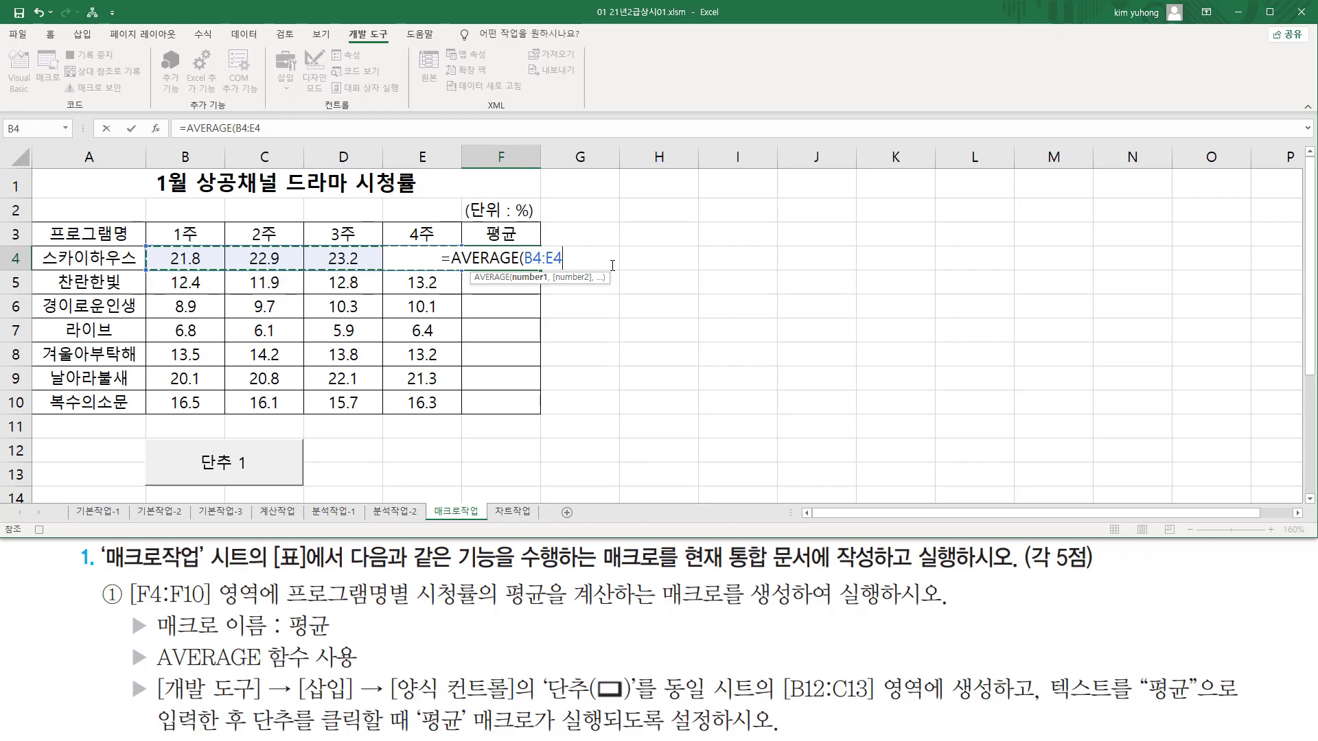
{"action": "type", "text": ")"}
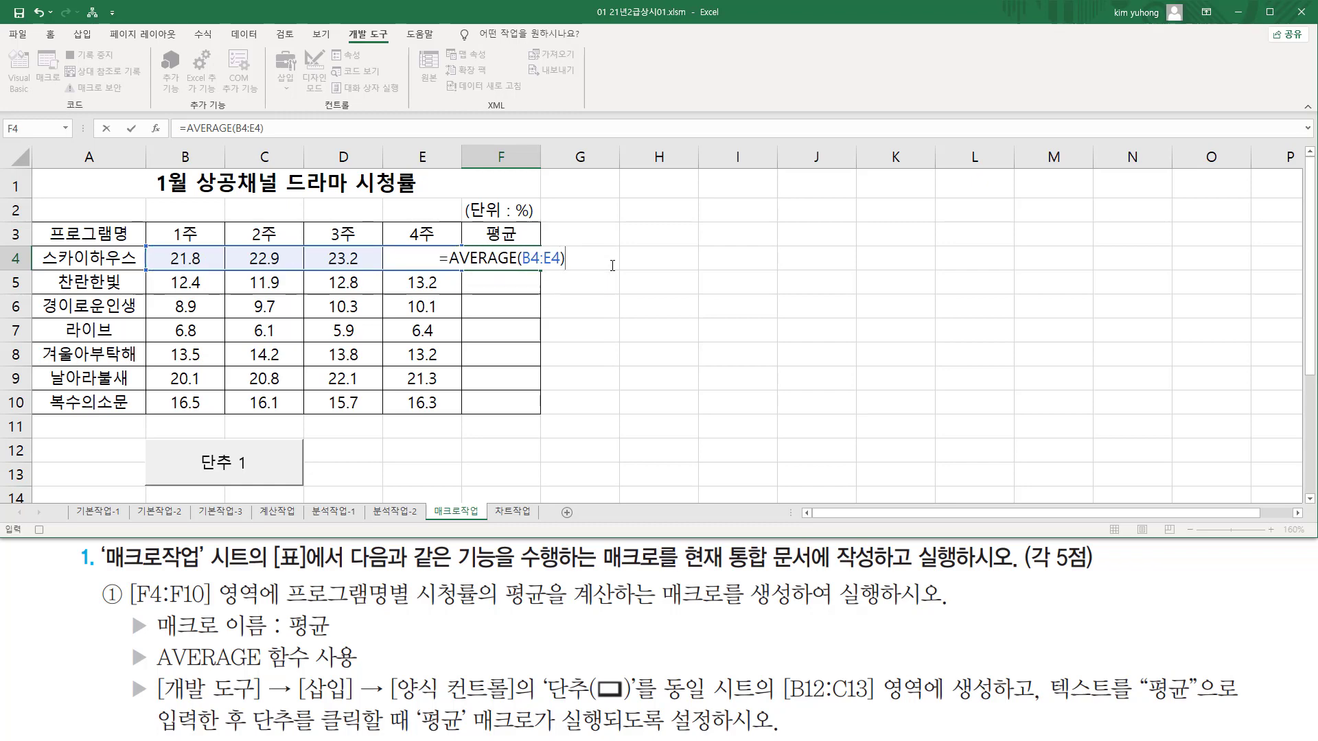
{"action": "key", "text": "Return"}
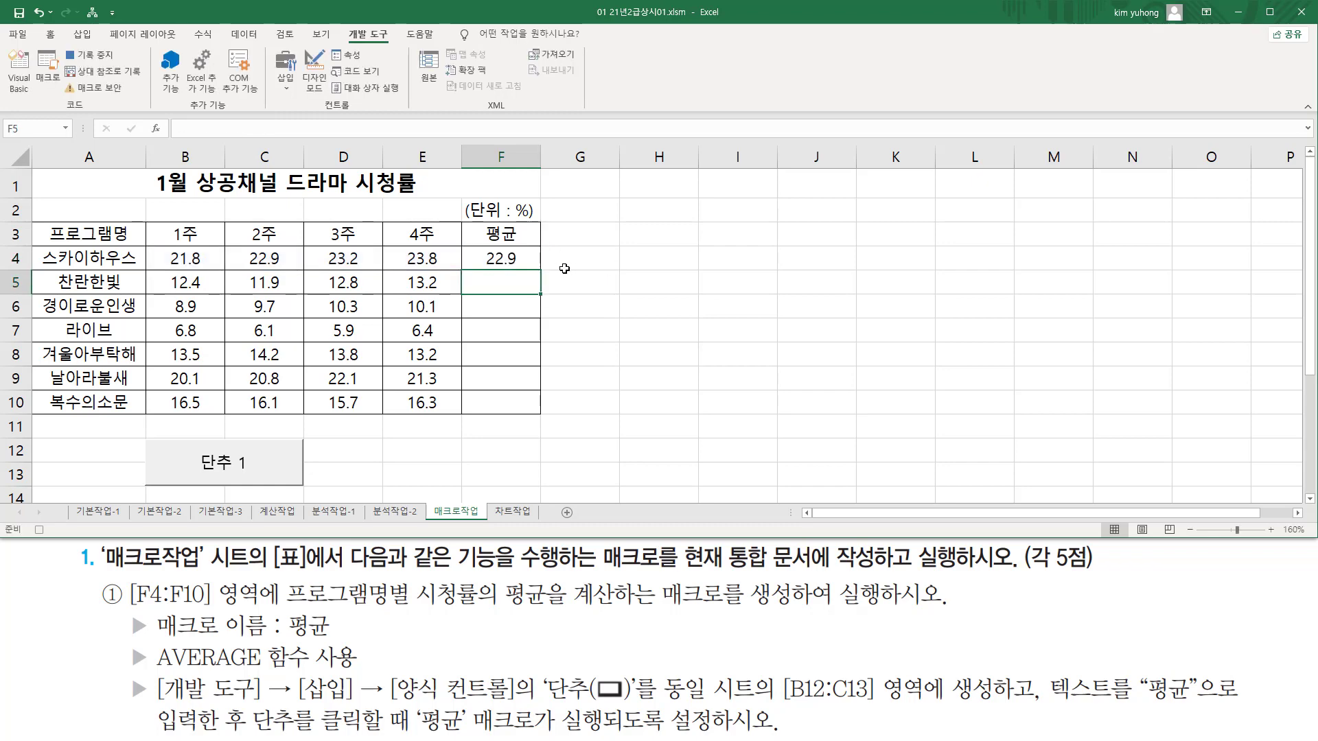
- Fill the average formula from F4 down to F10, then select cell G1 and stop recording the macro
{"action": "left_click", "coordinate": [515, 259]}
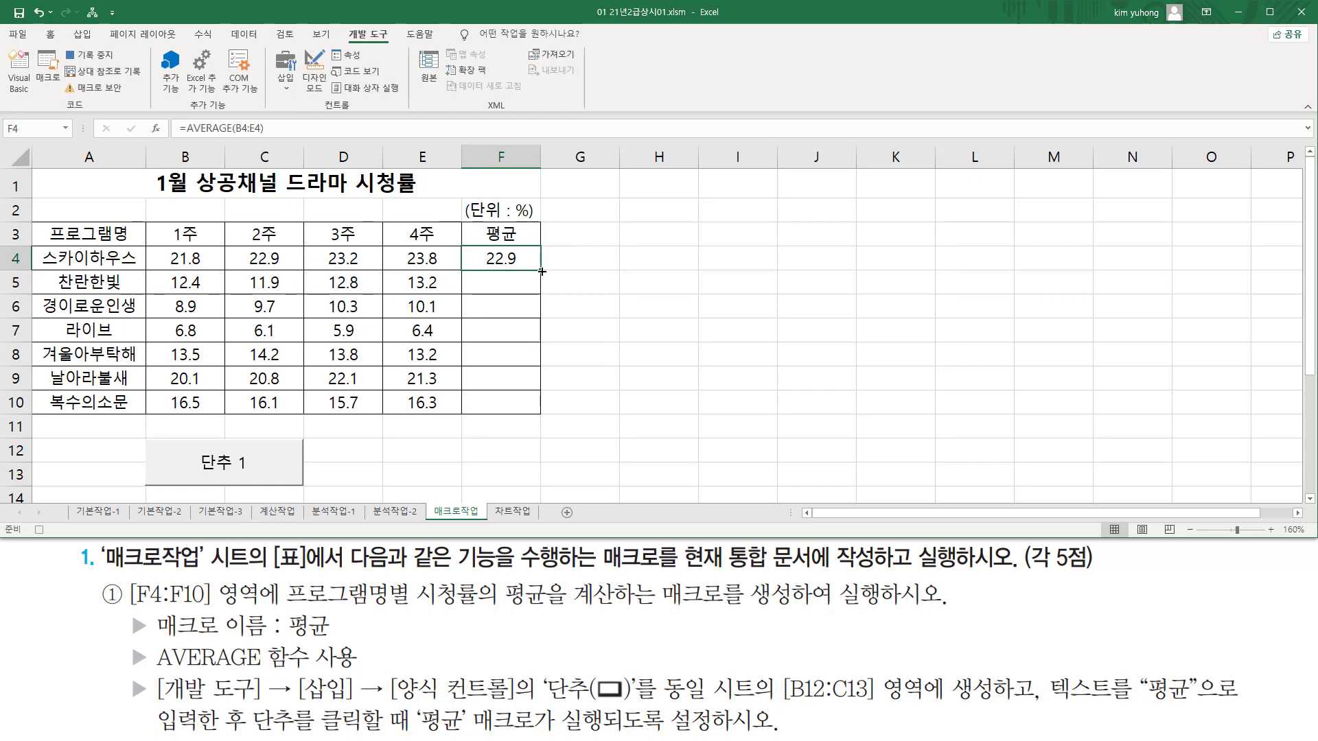
{"action": "left_click_drag", "start_coordinate": [543, 272], "coordinate": [544, 416]}
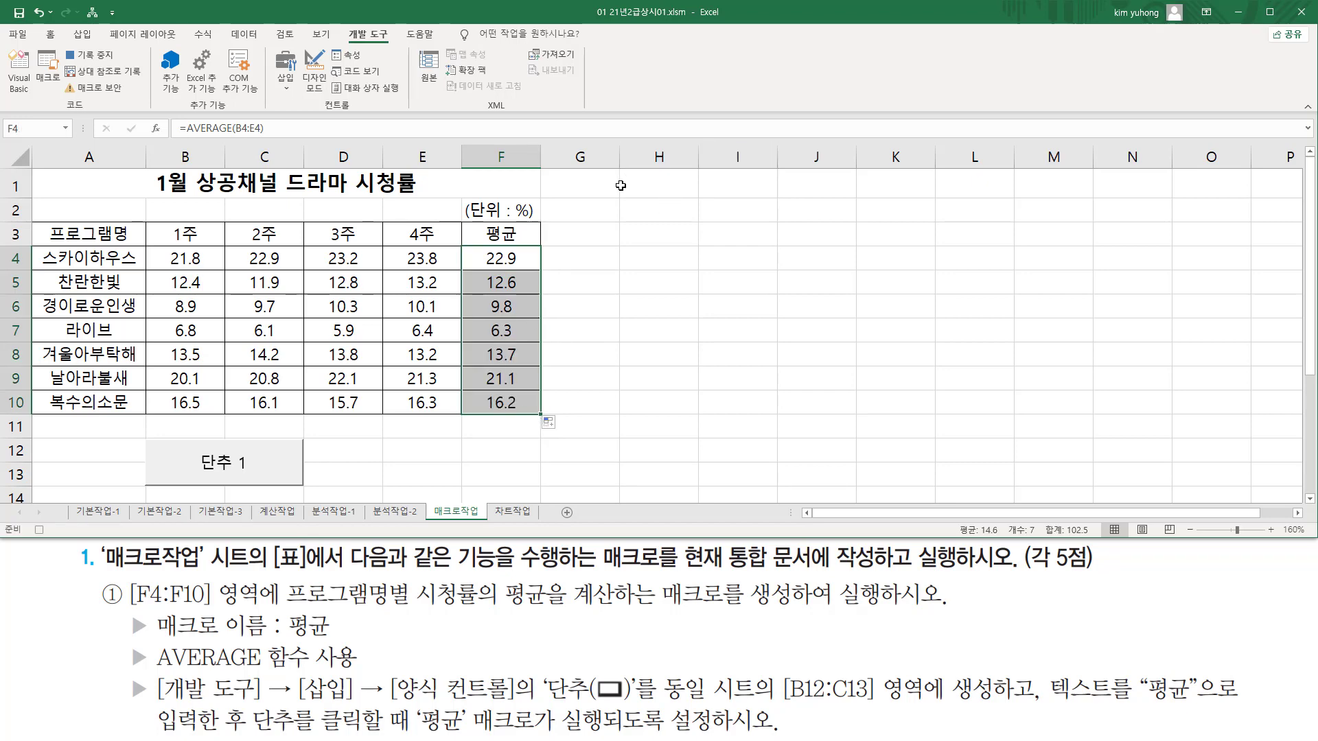
{"action": "left_click", "coordinate": [596, 183]}
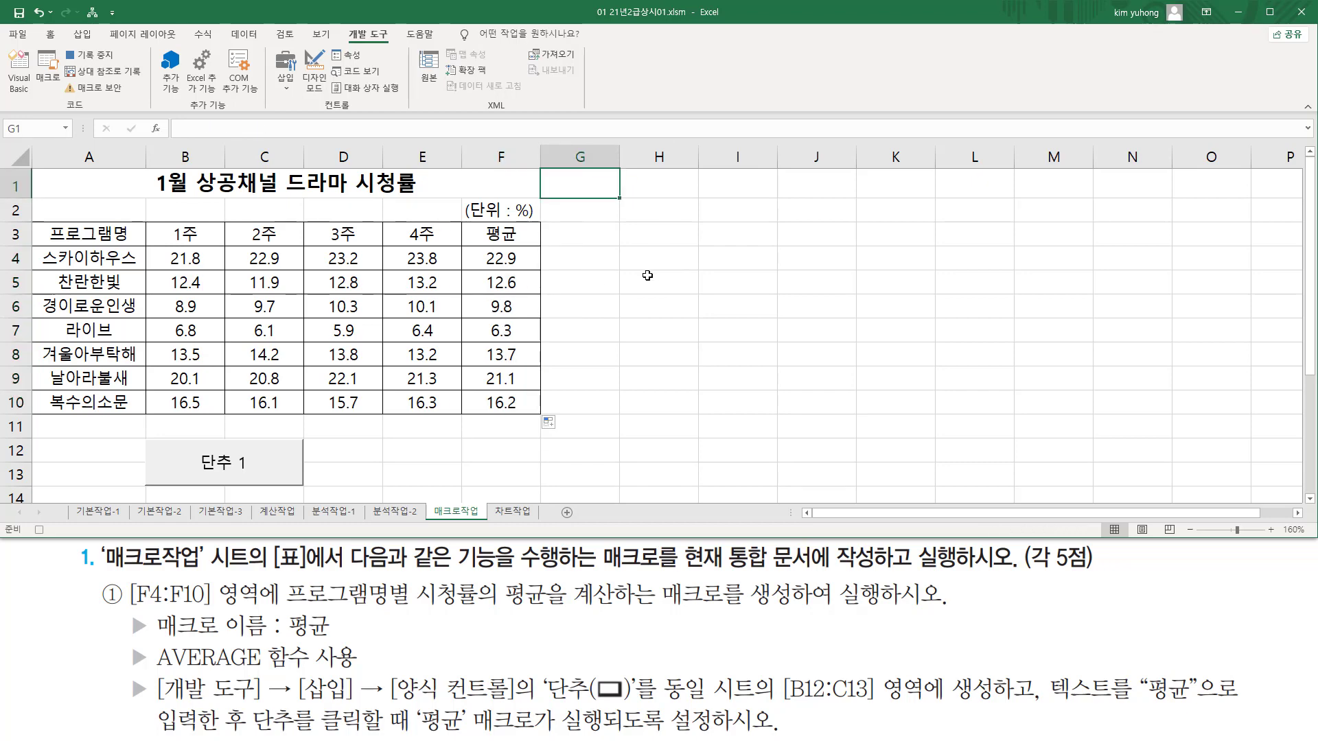
{"action": "left_click", "coordinate": [101, 58]}
{"action": "left_click_drag", "start_coordinate": [145, 432], "coordinate": [326, 496]}
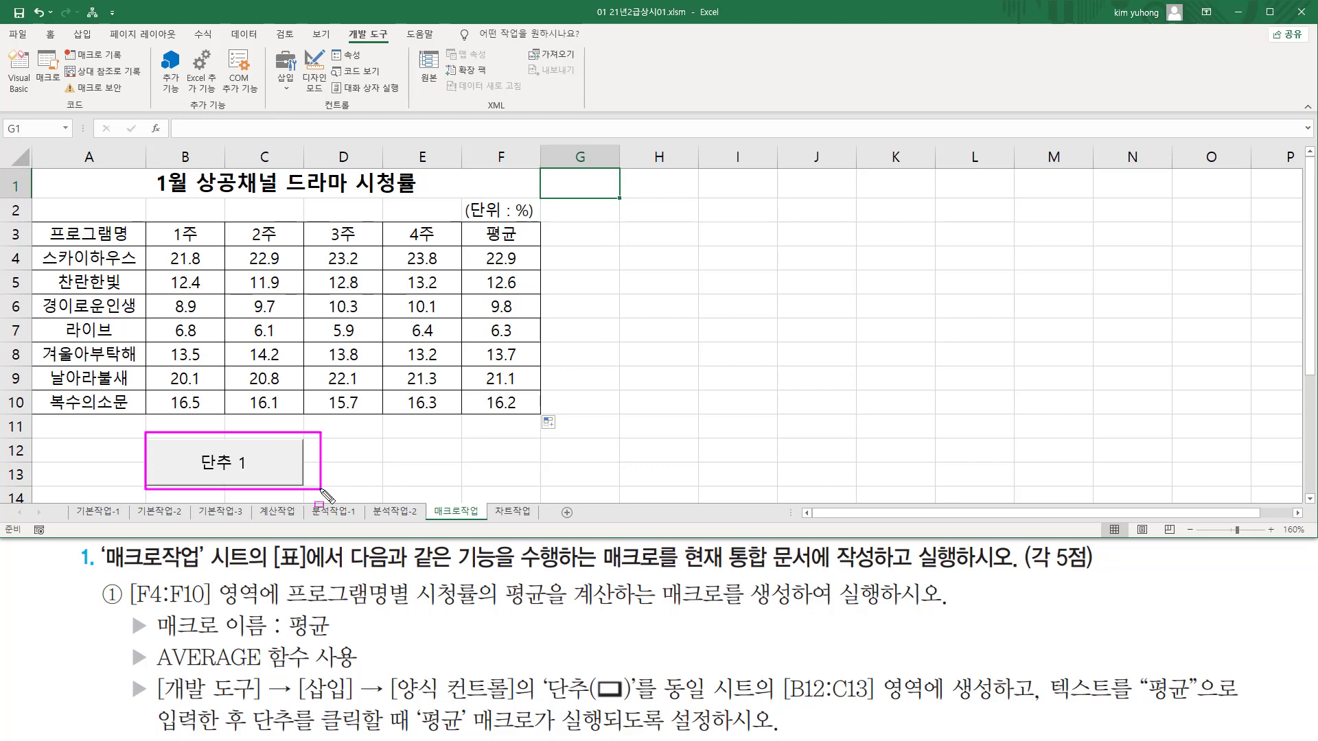
- Replace the label of the form button at B12:C13 with 평균 and deselect the button
{"action": "key", "text": "Escape"}
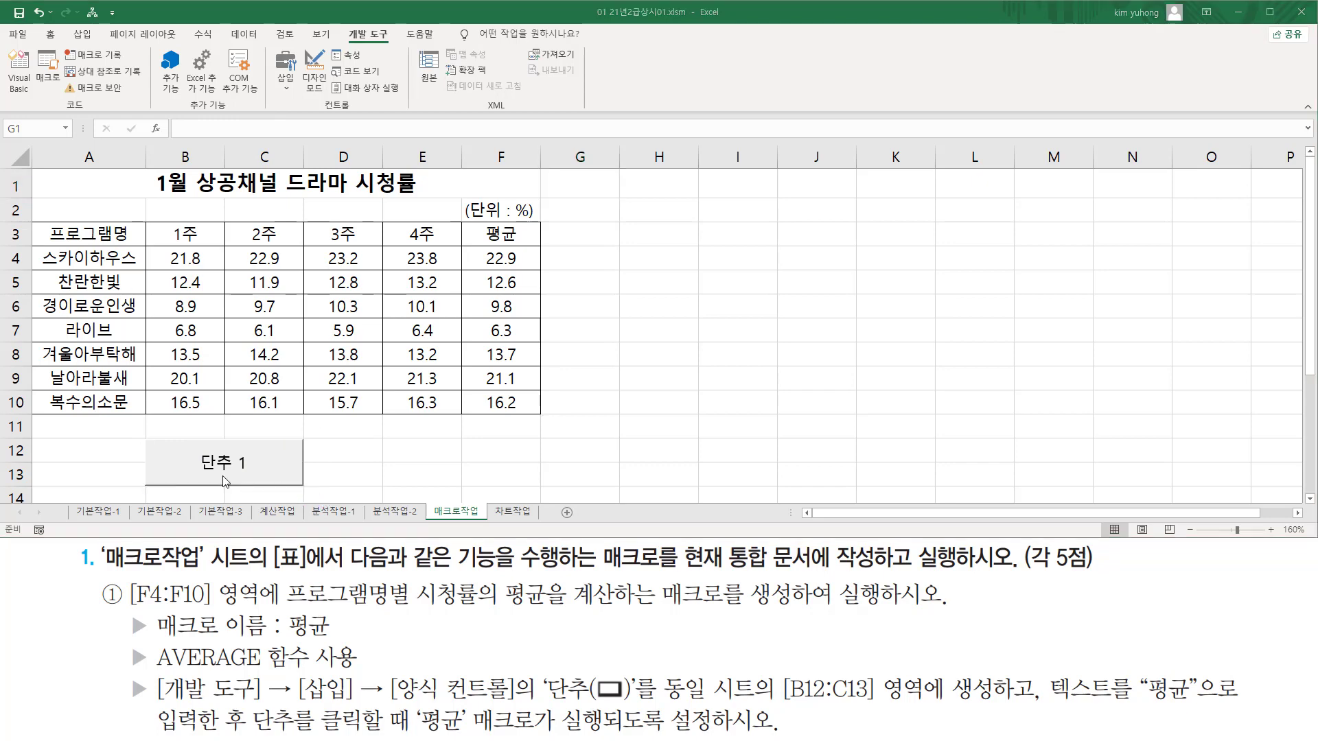
{"action": "right_click", "coordinate": [274, 444]}
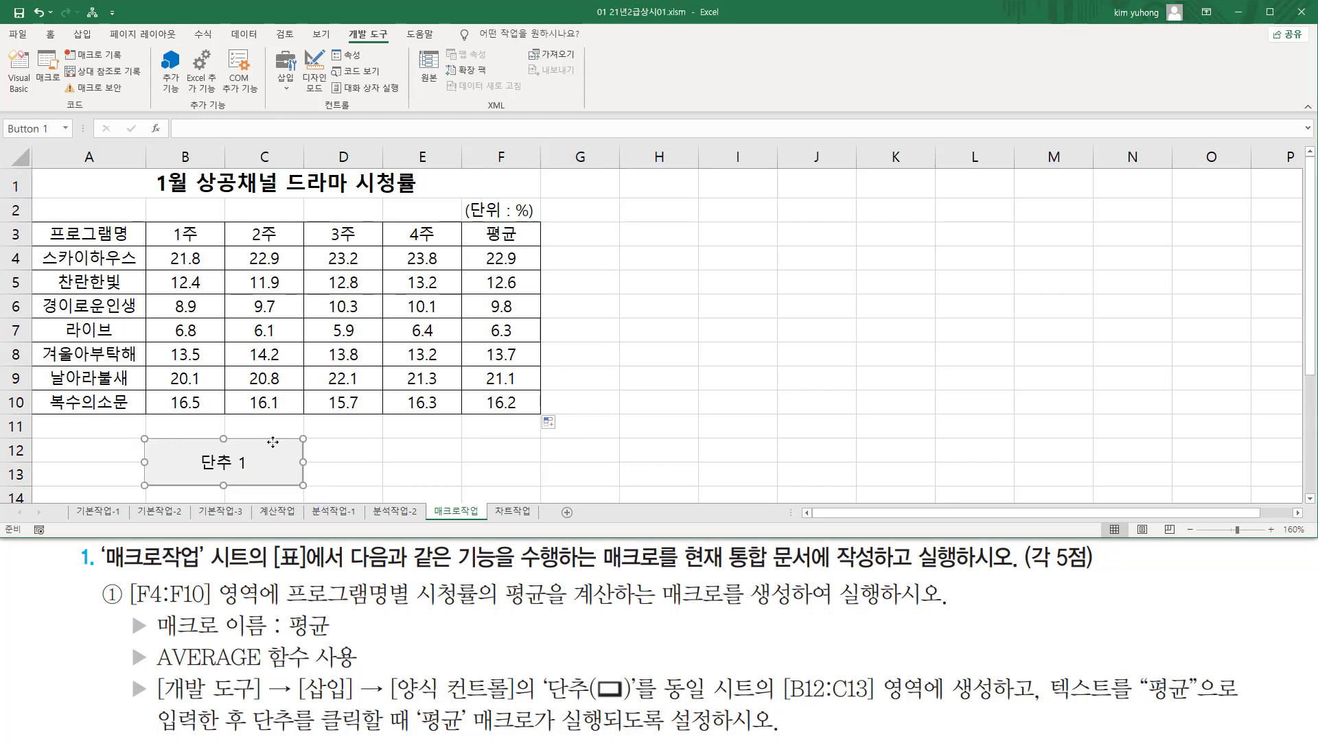
{"action": "left_click", "coordinate": [323, 512]}
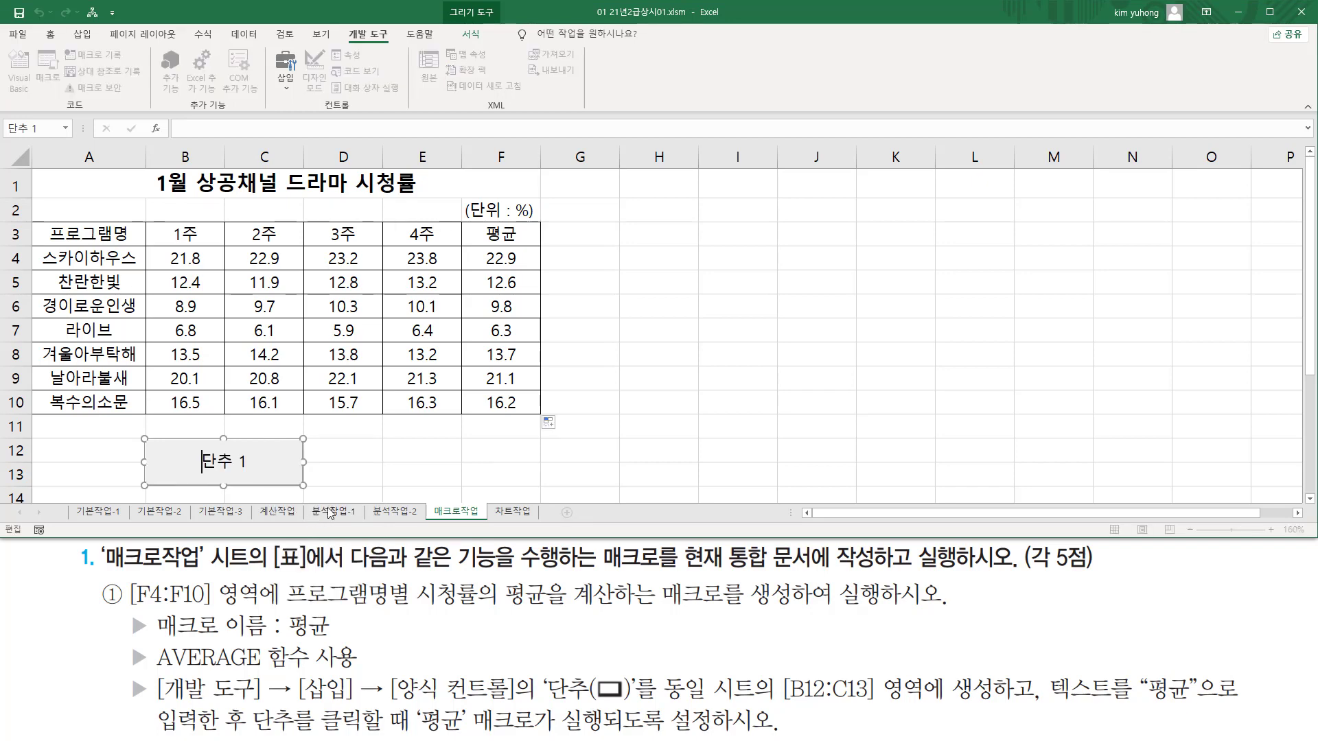
{"action": "key", "text": "Delete"}
{"action": "key", "text": "Delete"}
{"action": "key", "text": "Delete"}
{"action": "type", "text": "vu"}
{"action": "key", "text": "BackSpace"}
{"action": "key", "text": "BackSpace"}
{"action": "key", "text": "Hangul"}
{"action": "type", "text": "평ㄱ"}
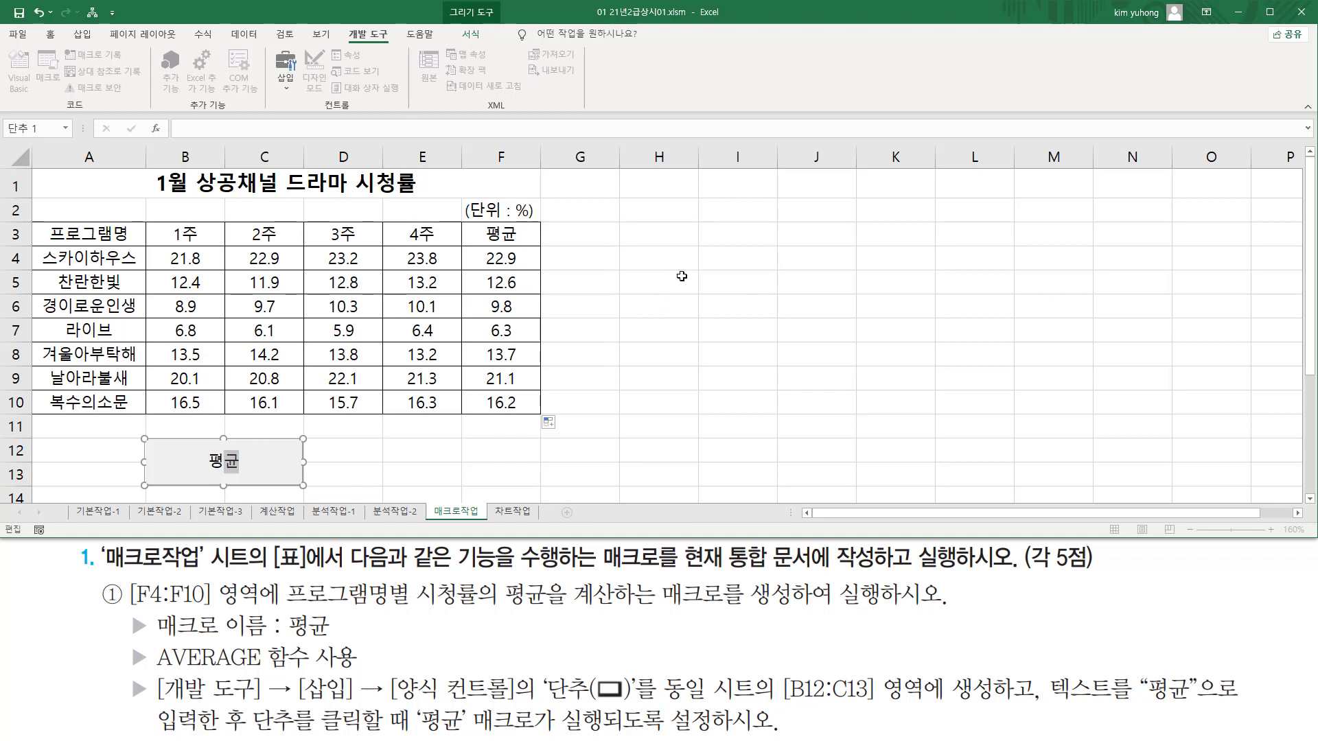
{"action": "left_click", "coordinate": [663, 262]}
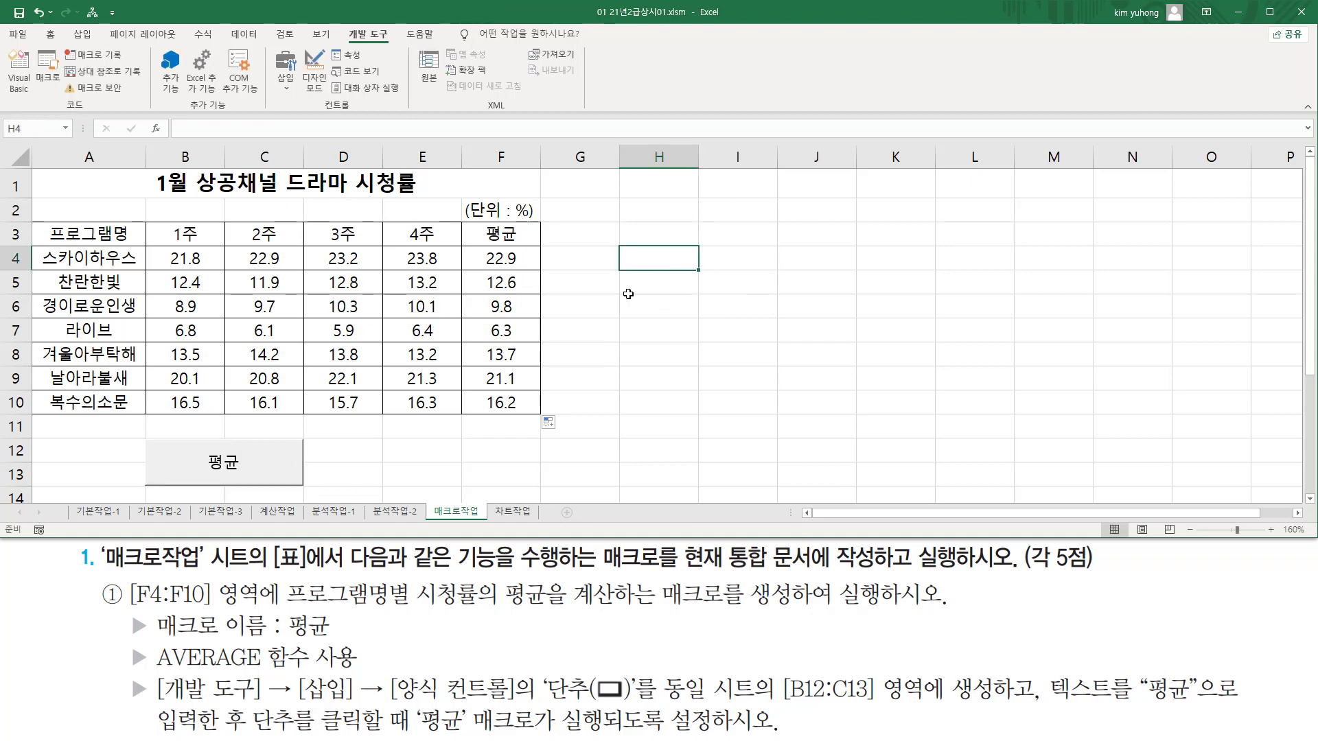
{"action": "left_click", "coordinate": [578, 283]}
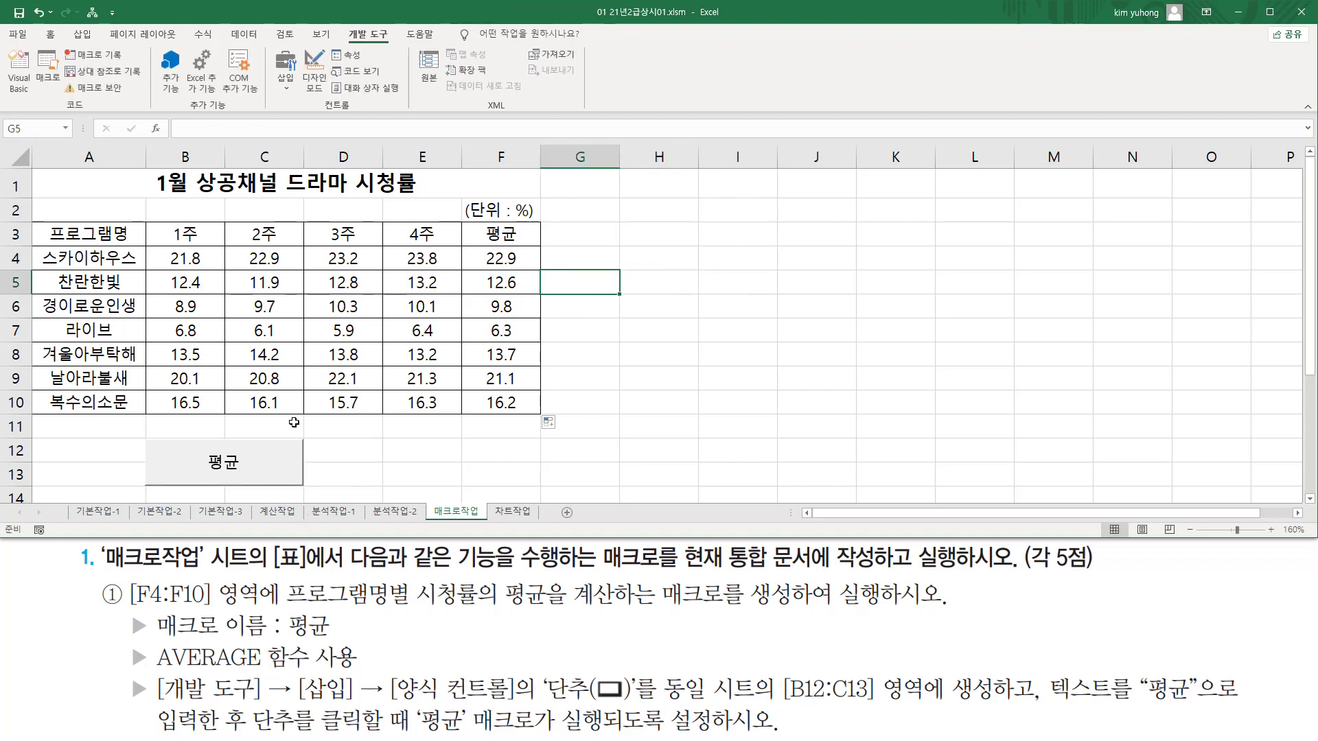
{"action": "left_click", "coordinate": [699, 402]}
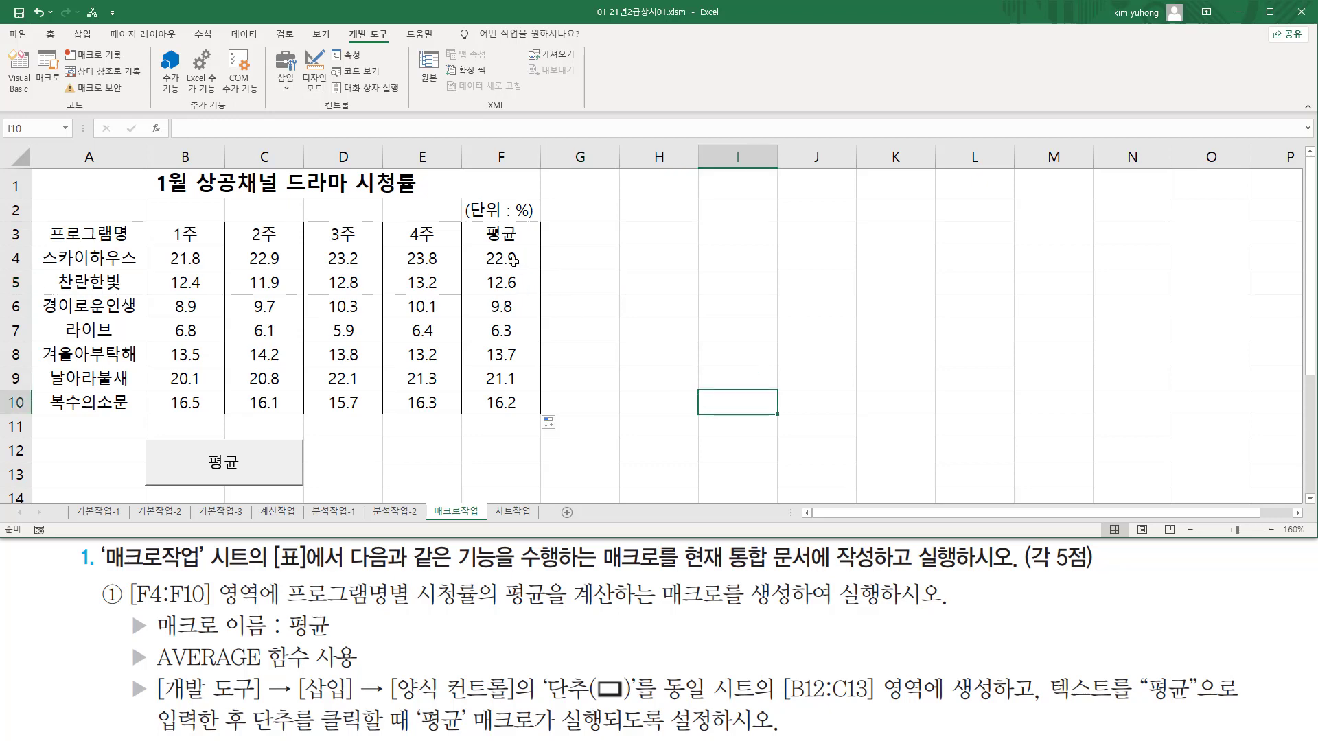
- Clear the averages in F4:F10 and run the 평균 macro from its button to refill them
{"action": "left_click_drag", "start_coordinate": [514, 260], "coordinate": [518, 405]}
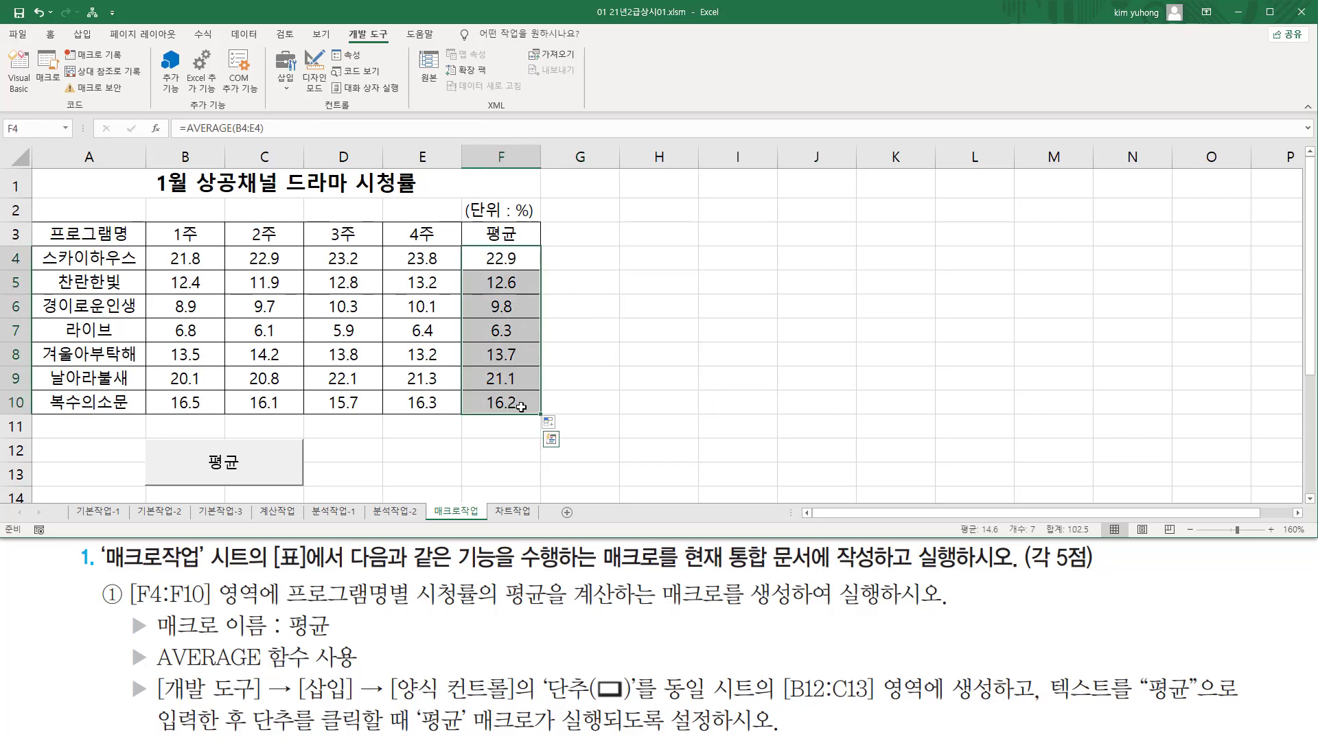
{"action": "key", "text": "Delete"}
{"action": "left_click", "coordinate": [614, 428]}
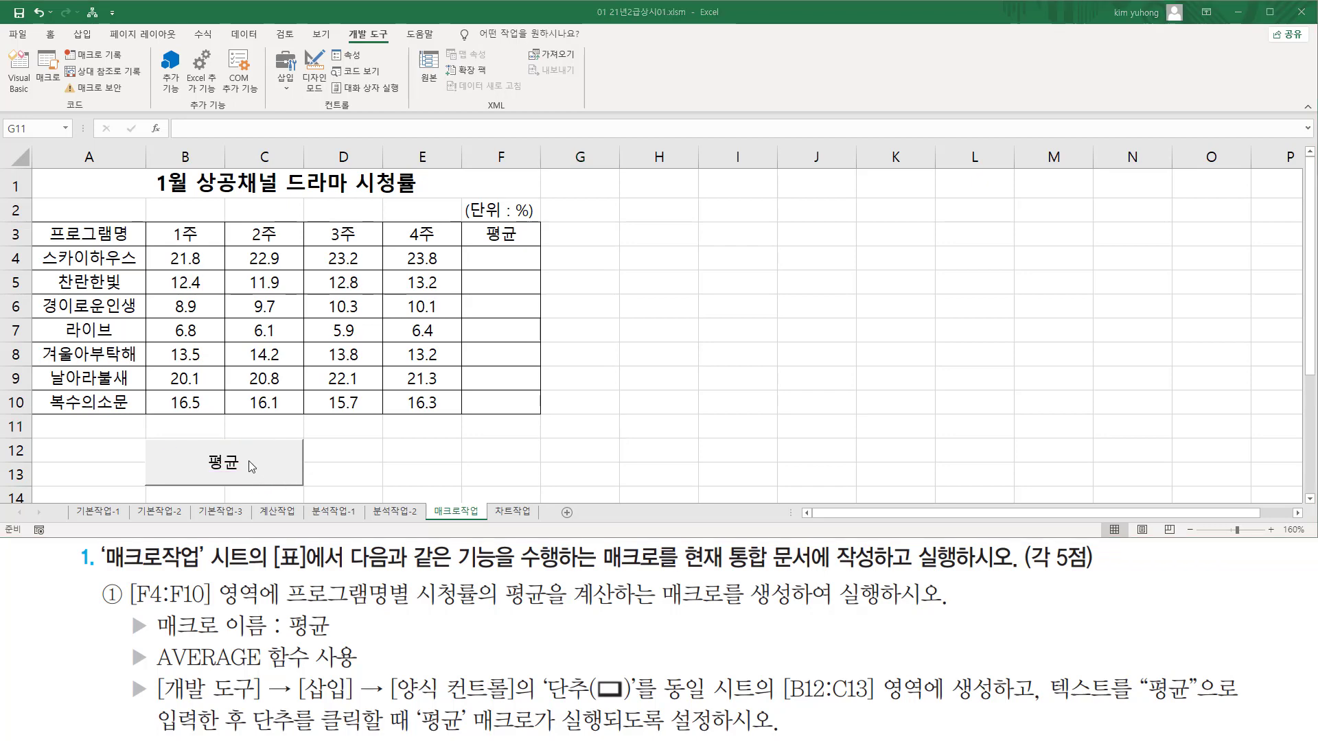
{"action": "left_click", "coordinate": [247, 467]}
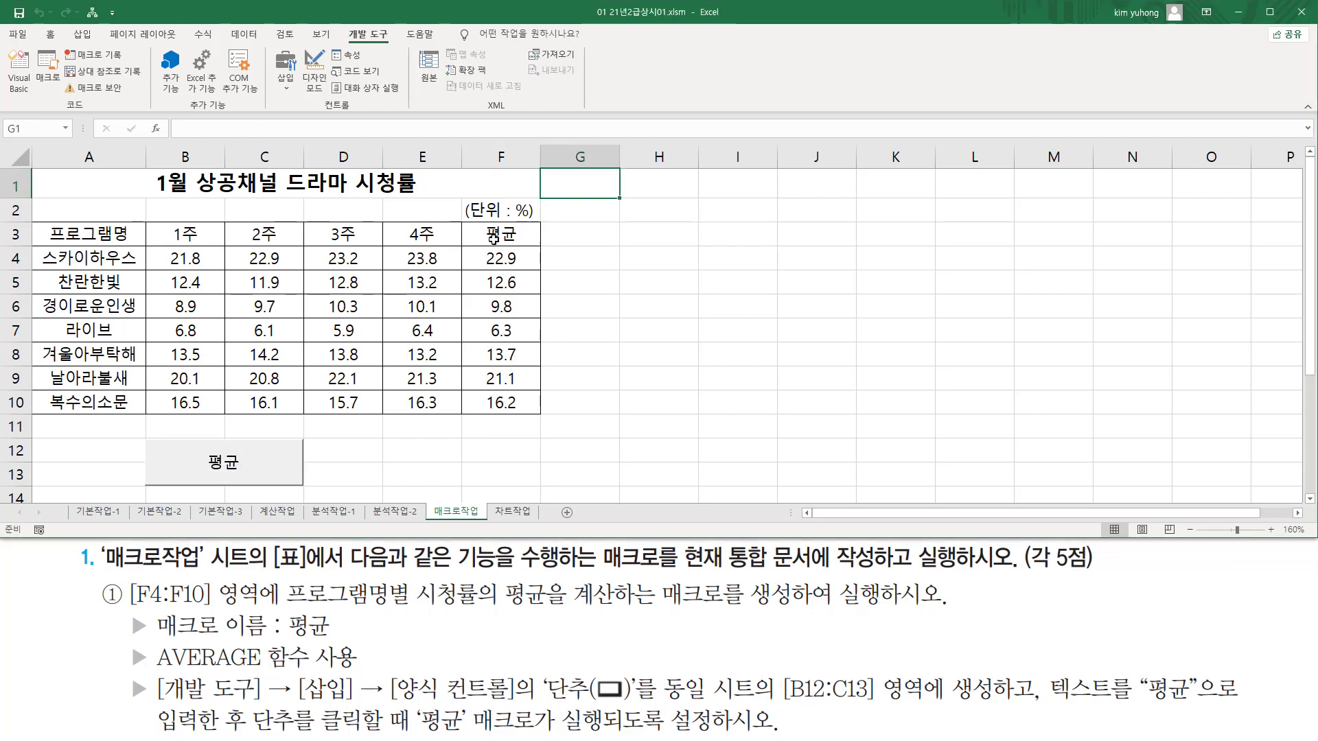
{"action": "left_click_drag", "start_coordinate": [478, 250], "coordinate": [525, 411]}
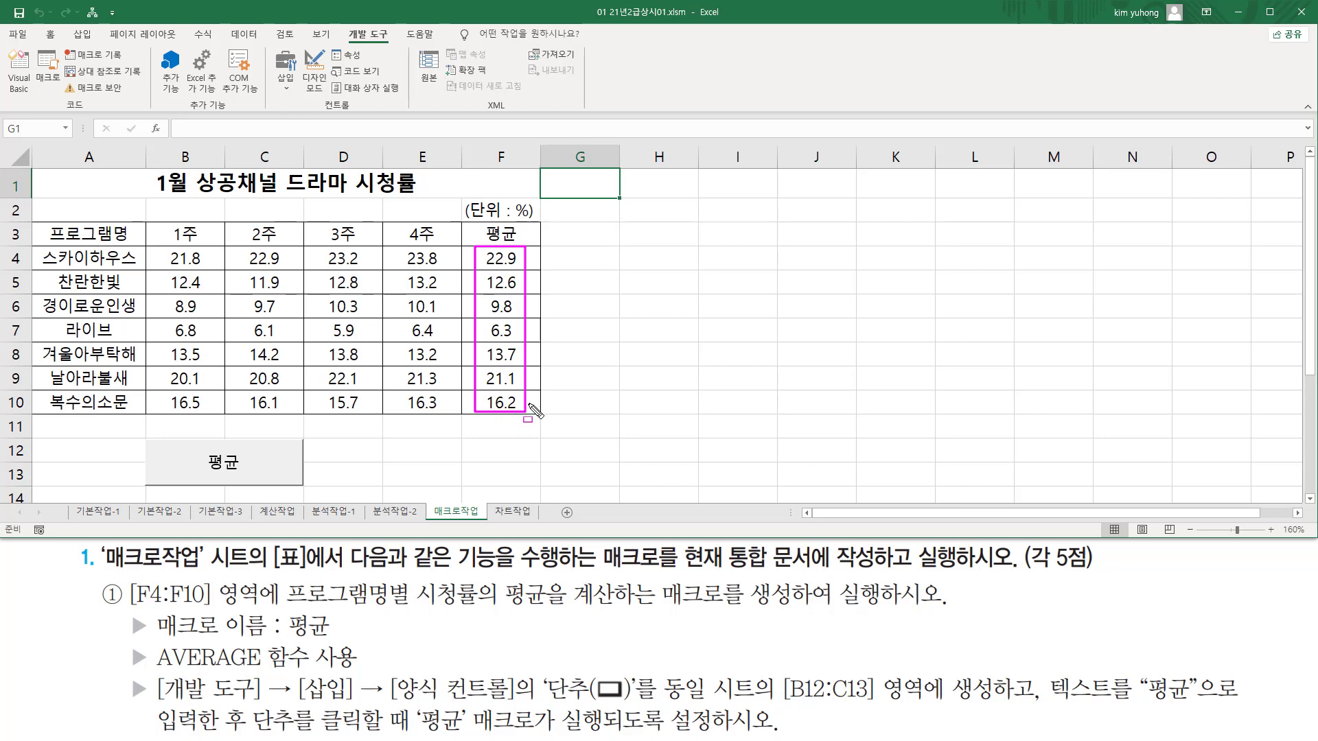
{"action": "key", "text": "Escape"}
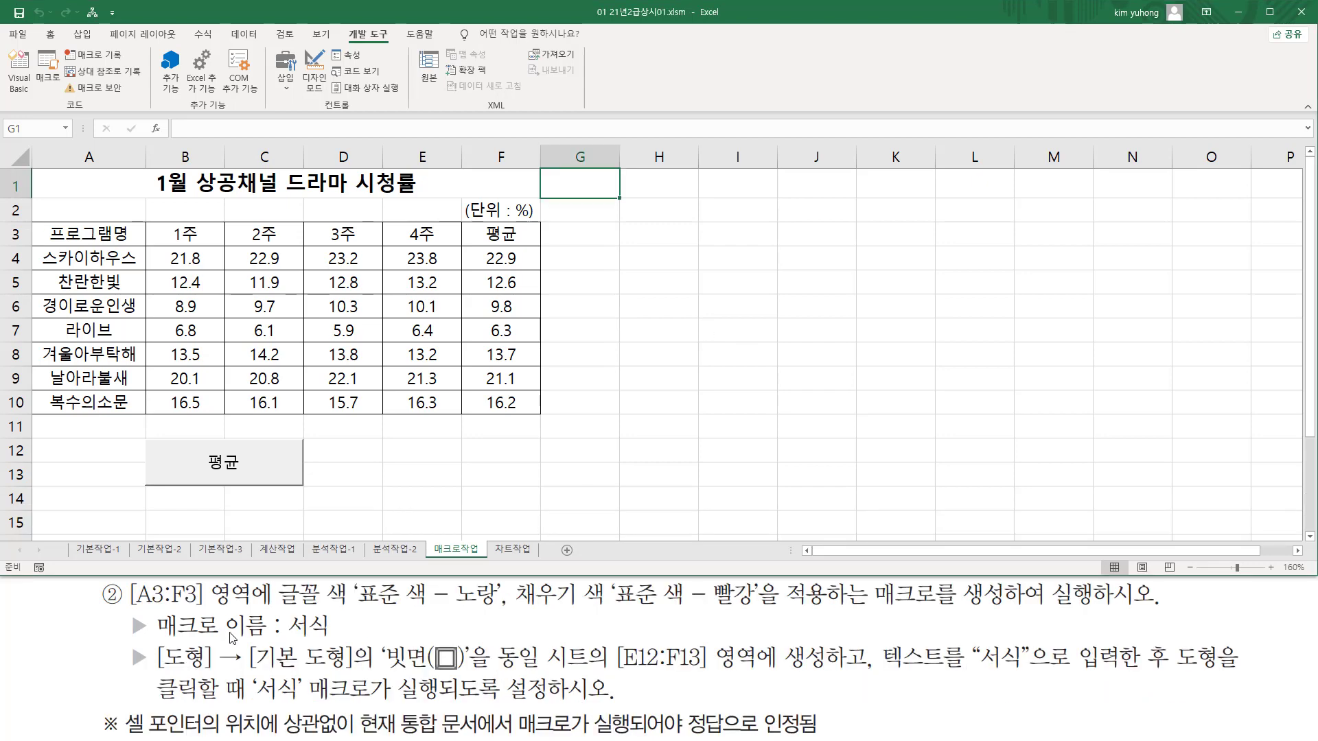
{"action": "mouse_move", "coordinate": [128, 612]}
{"action": "left_mouse_down"}
{"action": "mouse_move", "coordinate": [204, 609]}
{"action": "mouse_move", "coordinate": [204, 582]}
{"action": "mouse_move", "coordinate": [251, 584]}
{"action": "left_mouse_up"}
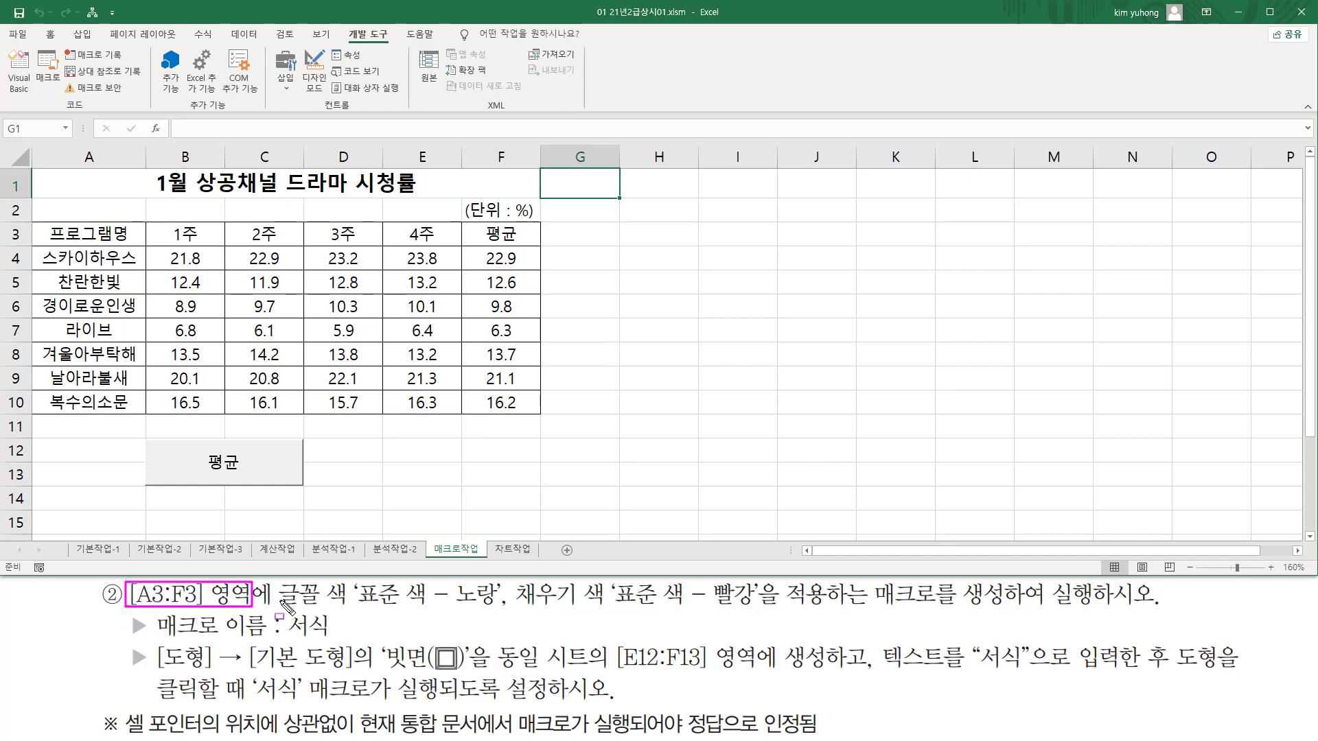
{"action": "left_click_drag", "start_coordinate": [38, 222], "coordinate": [528, 243]}
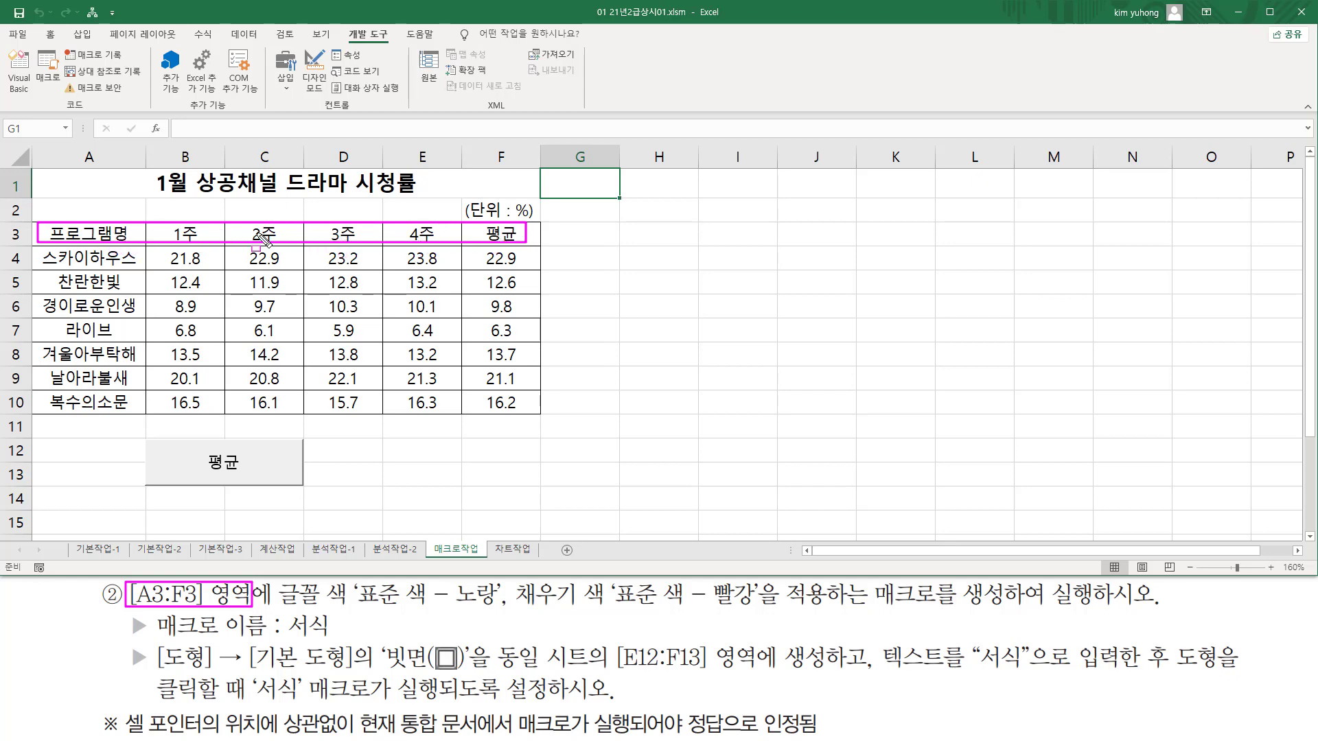
{"action": "left_click_drag", "start_coordinate": [280, 605], "coordinate": [752, 606]}
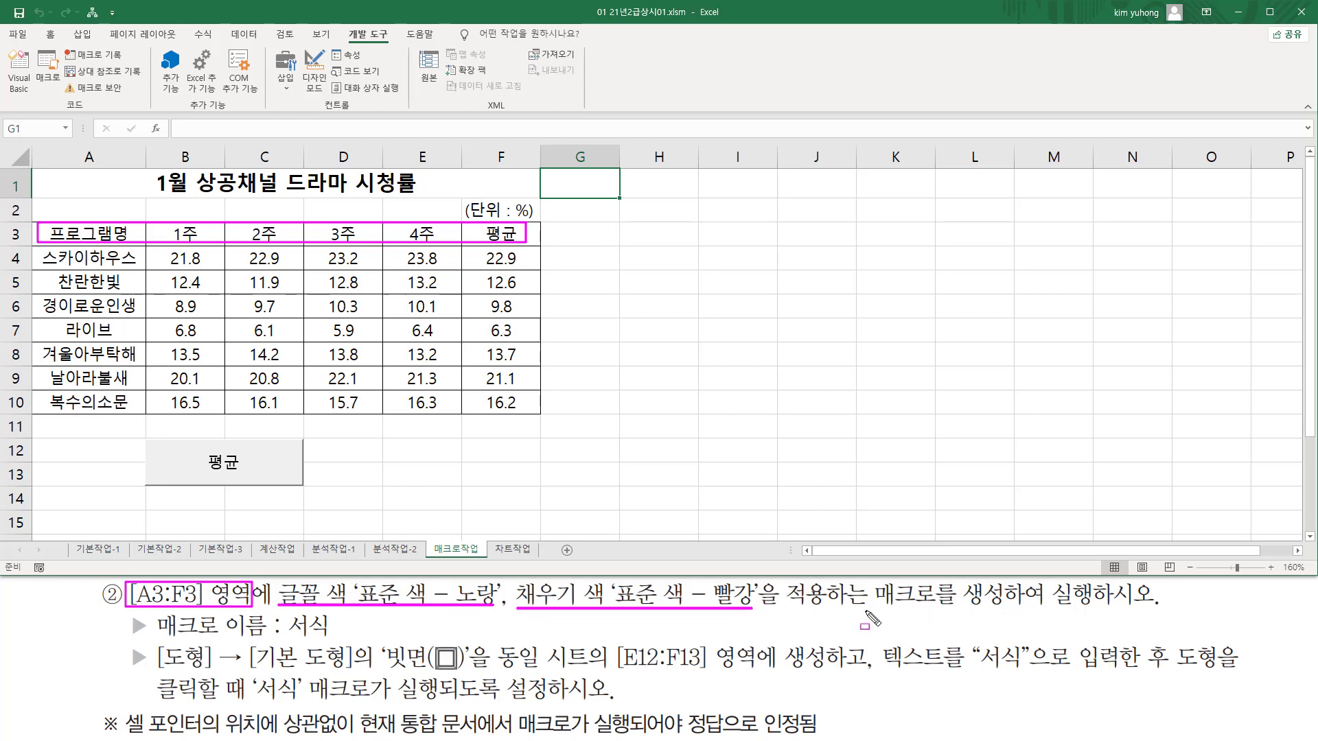
{"action": "left_click_drag", "start_coordinate": [866, 607], "coordinate": [1157, 607]}
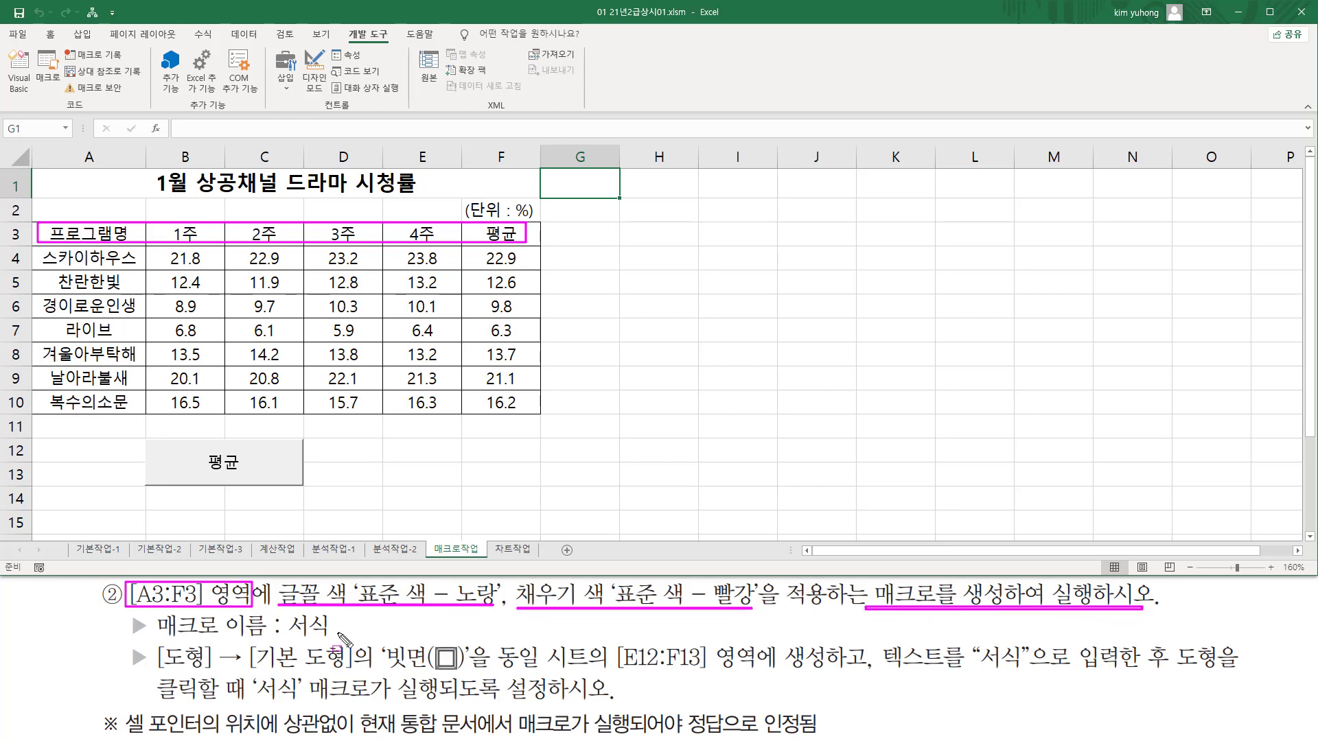
{"action": "mouse_move", "coordinate": [294, 610]}
{"action": "left_mouse_down"}
{"action": "mouse_move", "coordinate": [287, 637]}
{"action": "mouse_move", "coordinate": [339, 610]}
{"action": "left_mouse_up"}
{"action": "left_click_drag", "start_coordinate": [152, 644], "coordinate": [465, 671]}
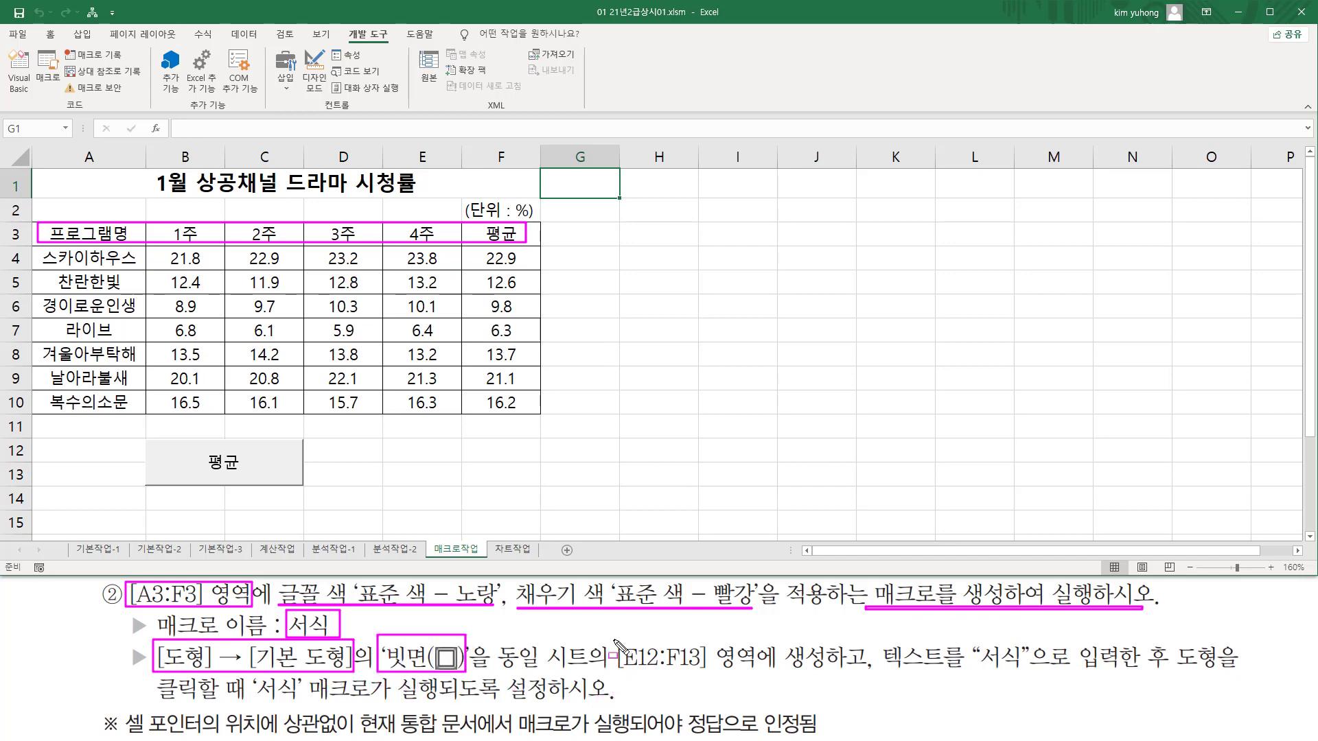
{"action": "mouse_move", "coordinate": [613, 636]}
{"action": "left_mouse_down"}
{"action": "mouse_move", "coordinate": [632, 669]}
{"action": "mouse_move", "coordinate": [834, 683]}
{"action": "left_mouse_up"}
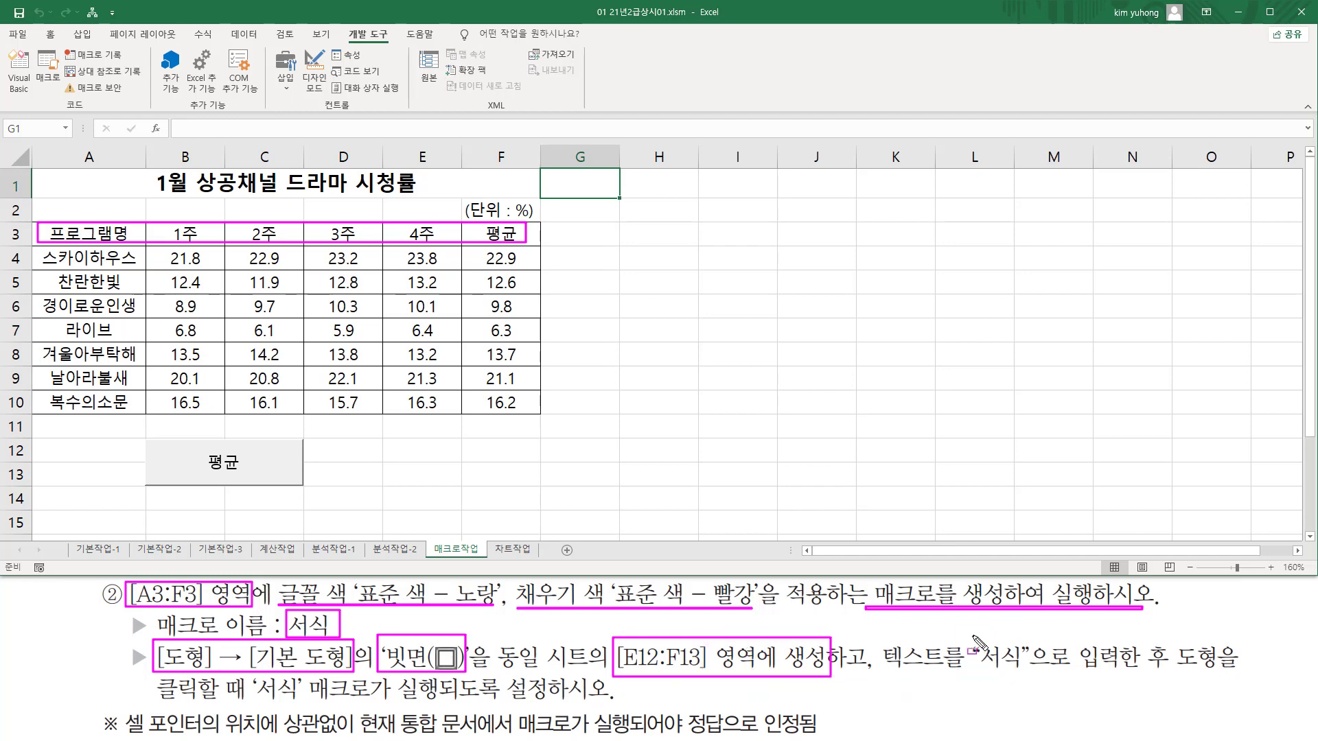
{"action": "left_click_drag", "start_coordinate": [973, 631], "coordinate": [1028, 682]}
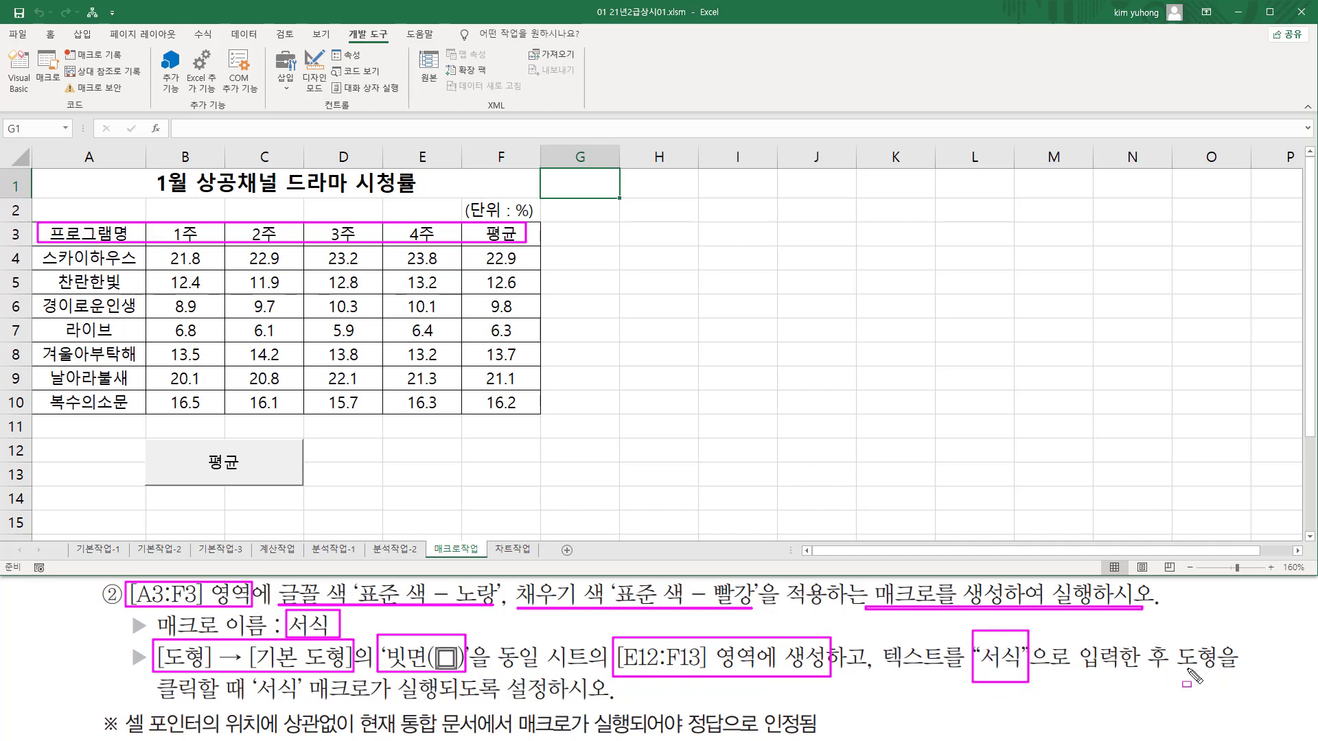
{"action": "left_click_drag", "start_coordinate": [1171, 672], "coordinate": [1241, 671]}
{"action": "mouse_move", "coordinate": [254, 671]}
{"action": "left_mouse_down"}
{"action": "mouse_move", "coordinate": [282, 706]}
{"action": "mouse_move", "coordinate": [606, 706]}
{"action": "left_mouse_up"}
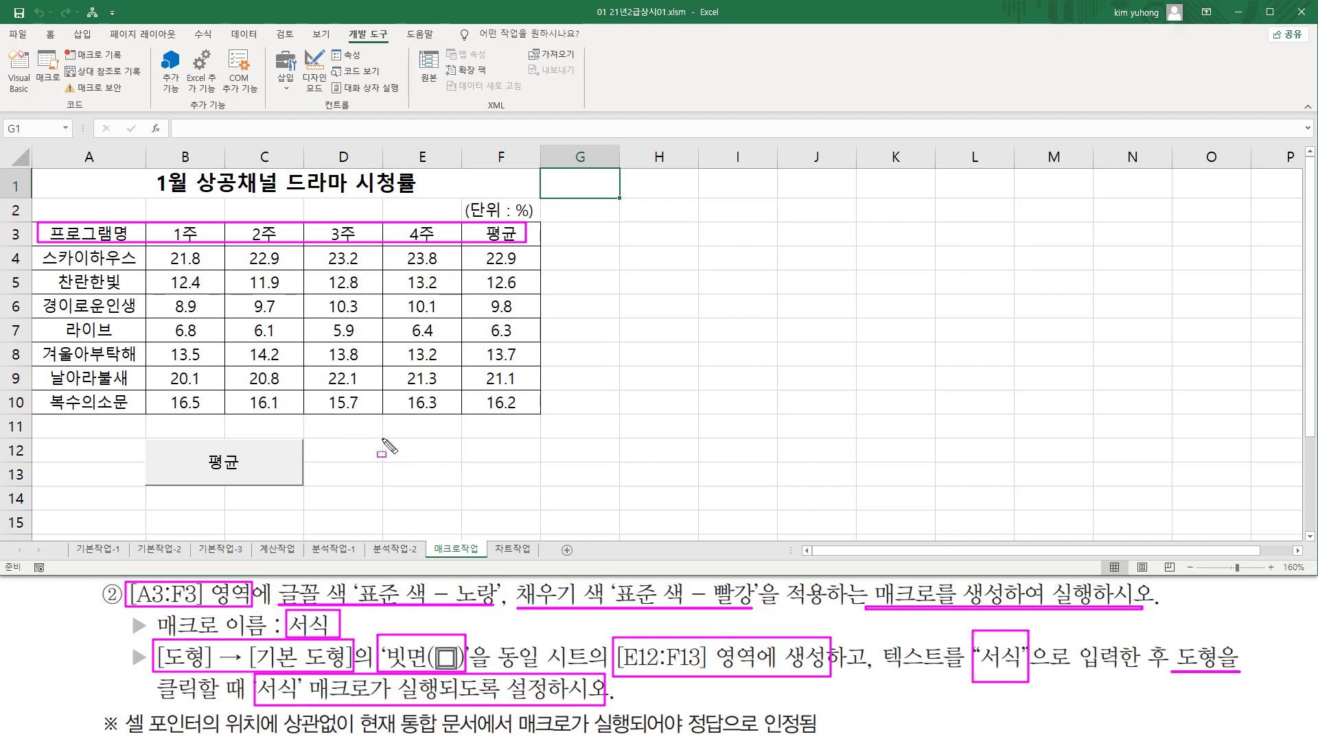
{"action": "left_click_drag", "start_coordinate": [383, 439], "coordinate": [540, 486]}
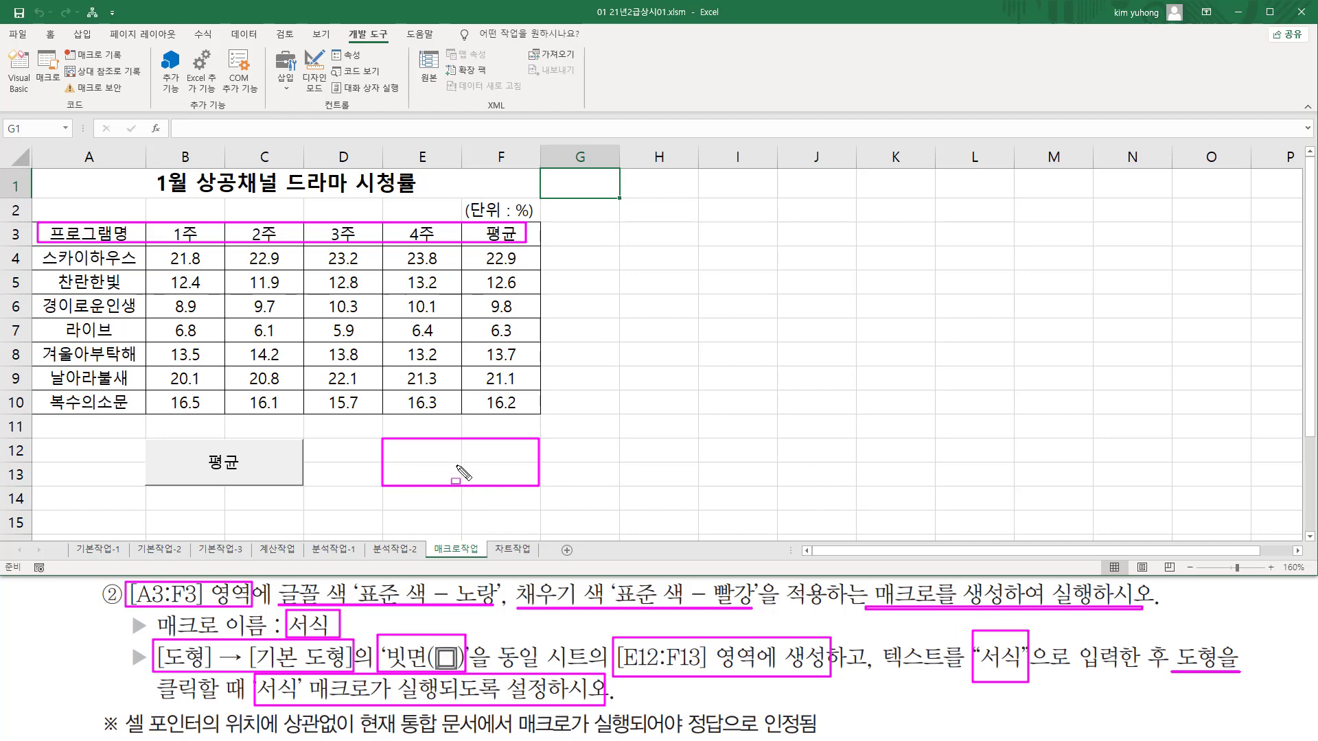
{"action": "key", "text": "Escape"}
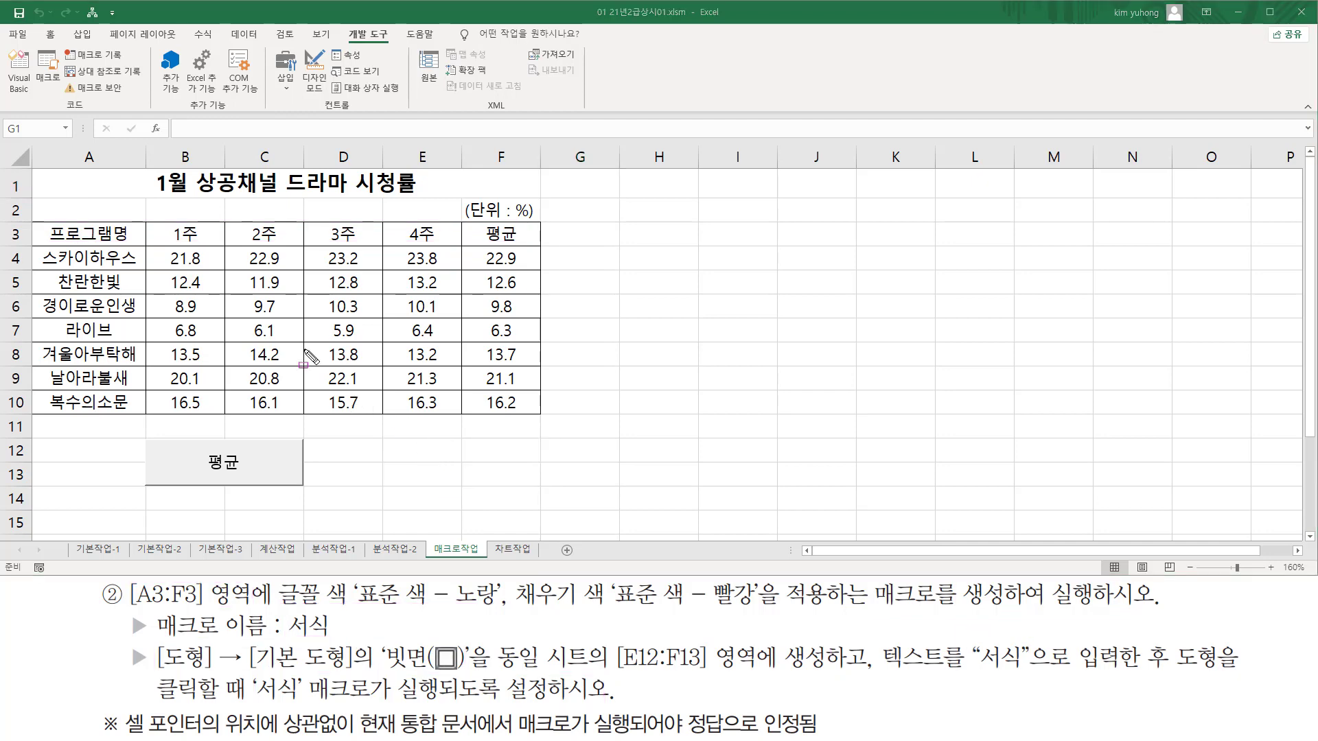
{"action": "left_click_drag", "start_coordinate": [66, 24], "coordinate": [99, 47]}
{"action": "key", "text": "Escape"}
- Draw a 빗면 (bevel) basic shape over cells E12:F13, about 3.8 cm wide and 1.11 cm high
{"action": "left_click", "coordinate": [82, 36]}
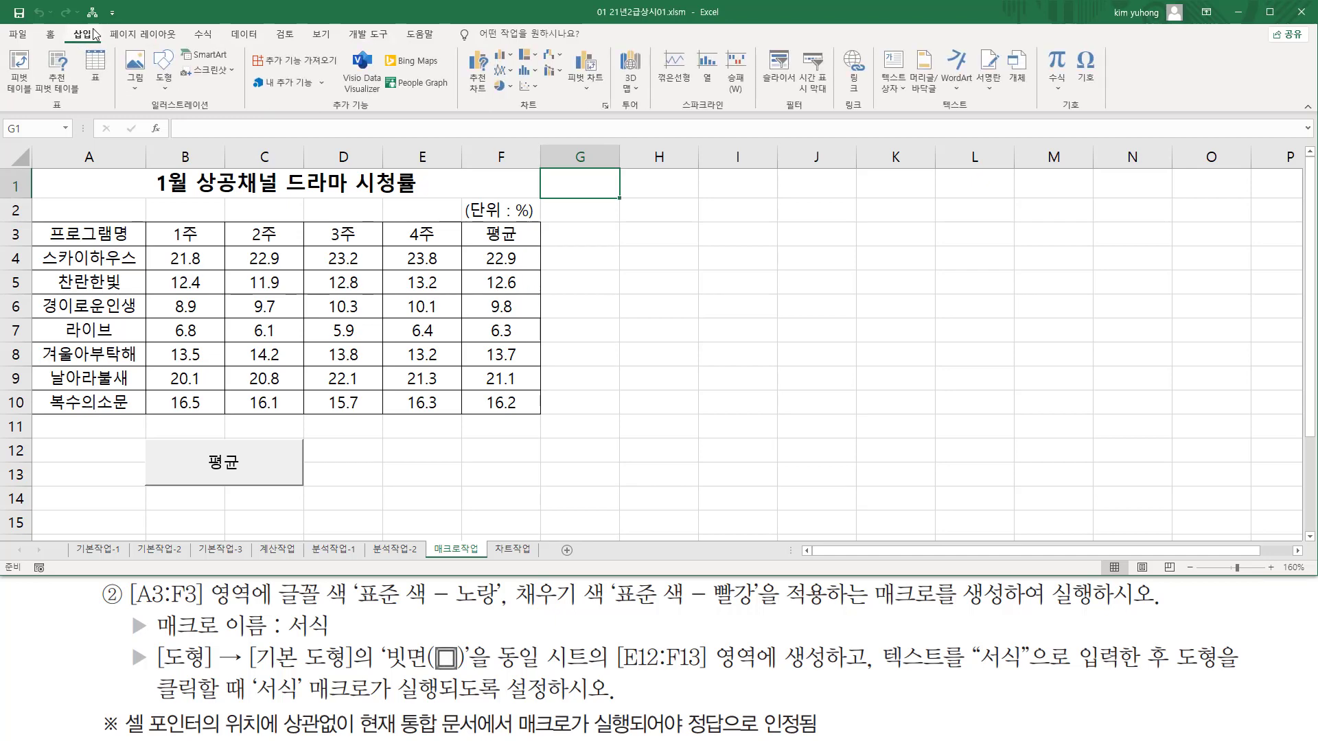
{"action": "left_click_drag", "start_coordinate": [150, 41], "coordinate": [180, 94]}
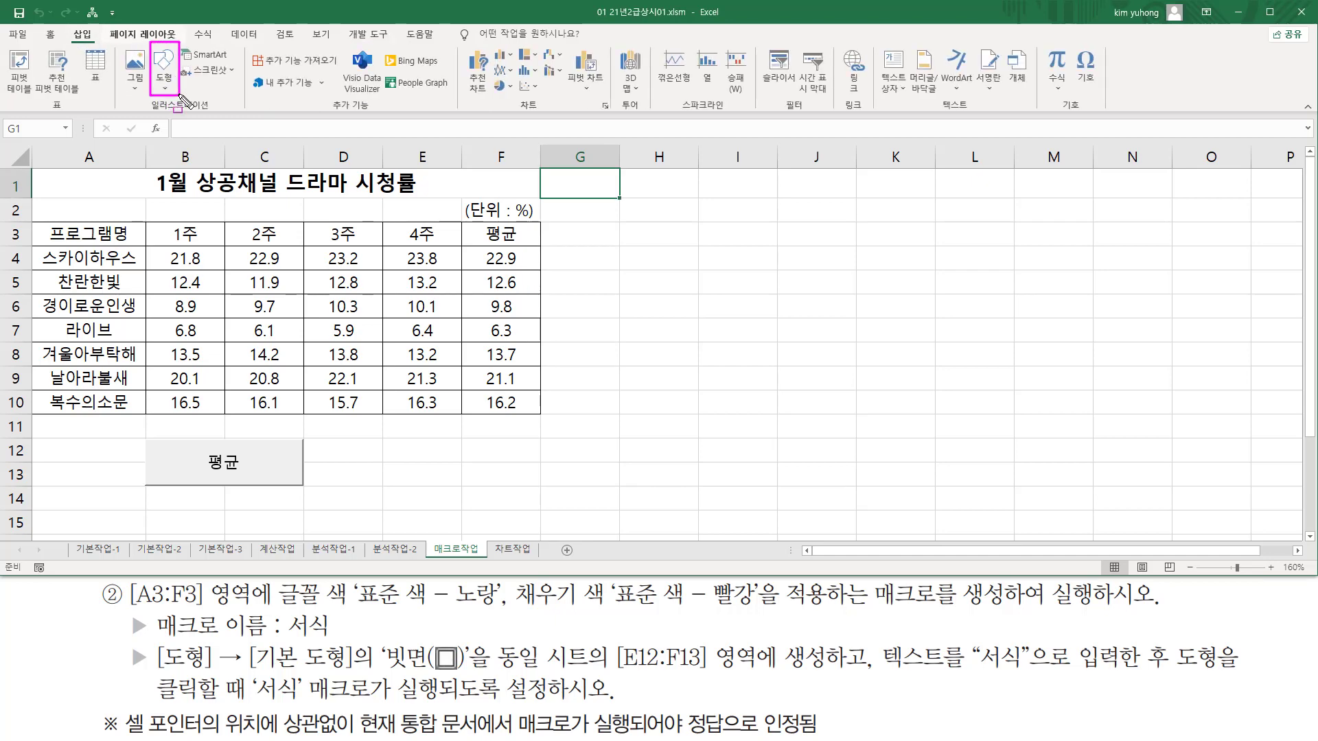
{"action": "key", "text": "Escape"}
{"action": "left_click", "coordinate": [164, 72]}
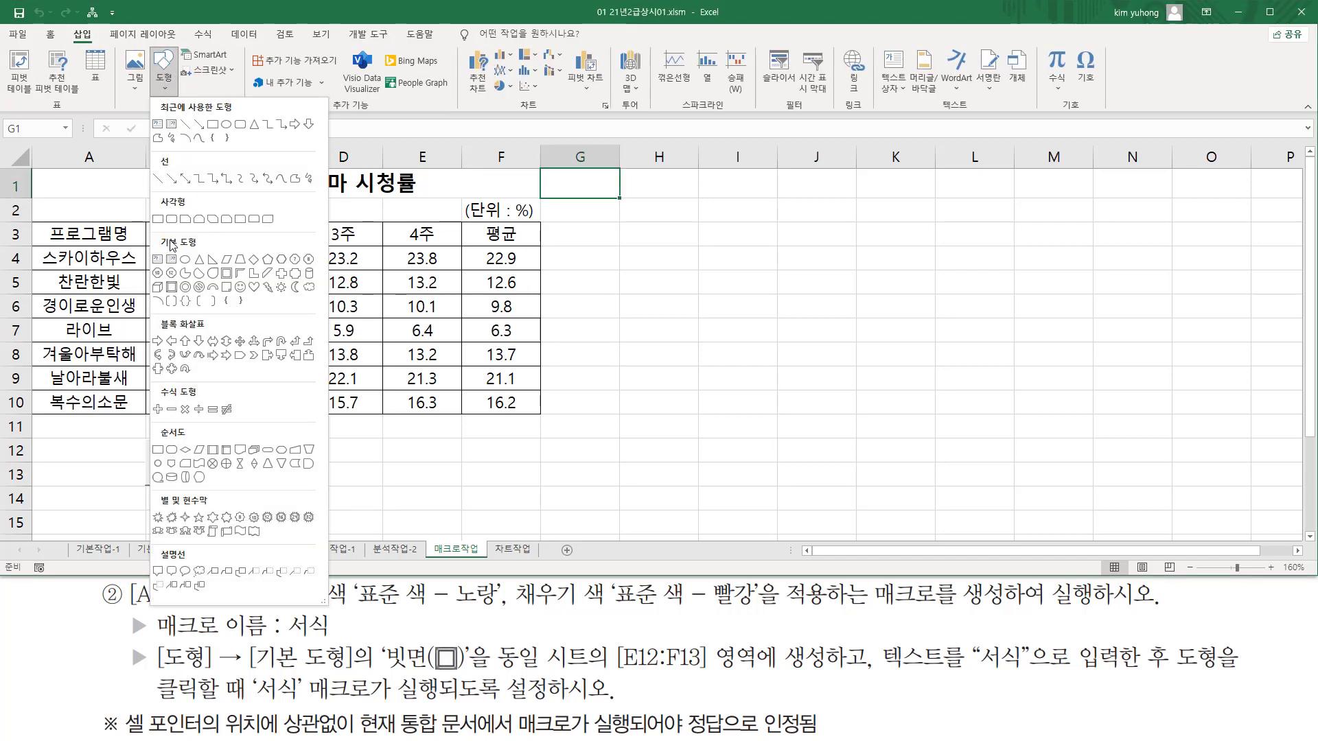
{"action": "mouse_move", "coordinate": [150, 234]}
{"action": "left_mouse_down"}
{"action": "mouse_move", "coordinate": [214, 246]}
{"action": "mouse_move", "coordinate": [181, 295]}
{"action": "left_mouse_up"}
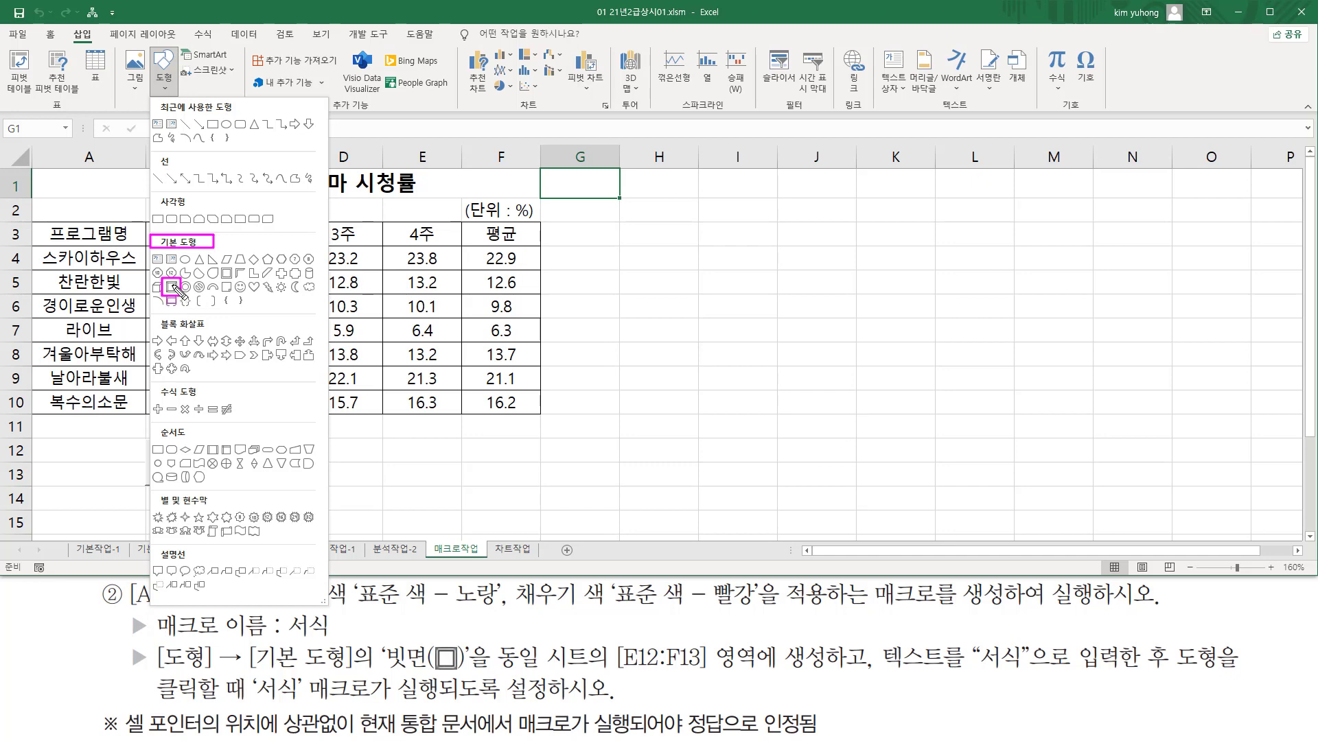
{"action": "left_click", "coordinate": [165, 86]}
{"action": "left_click", "coordinate": [165, 86]}
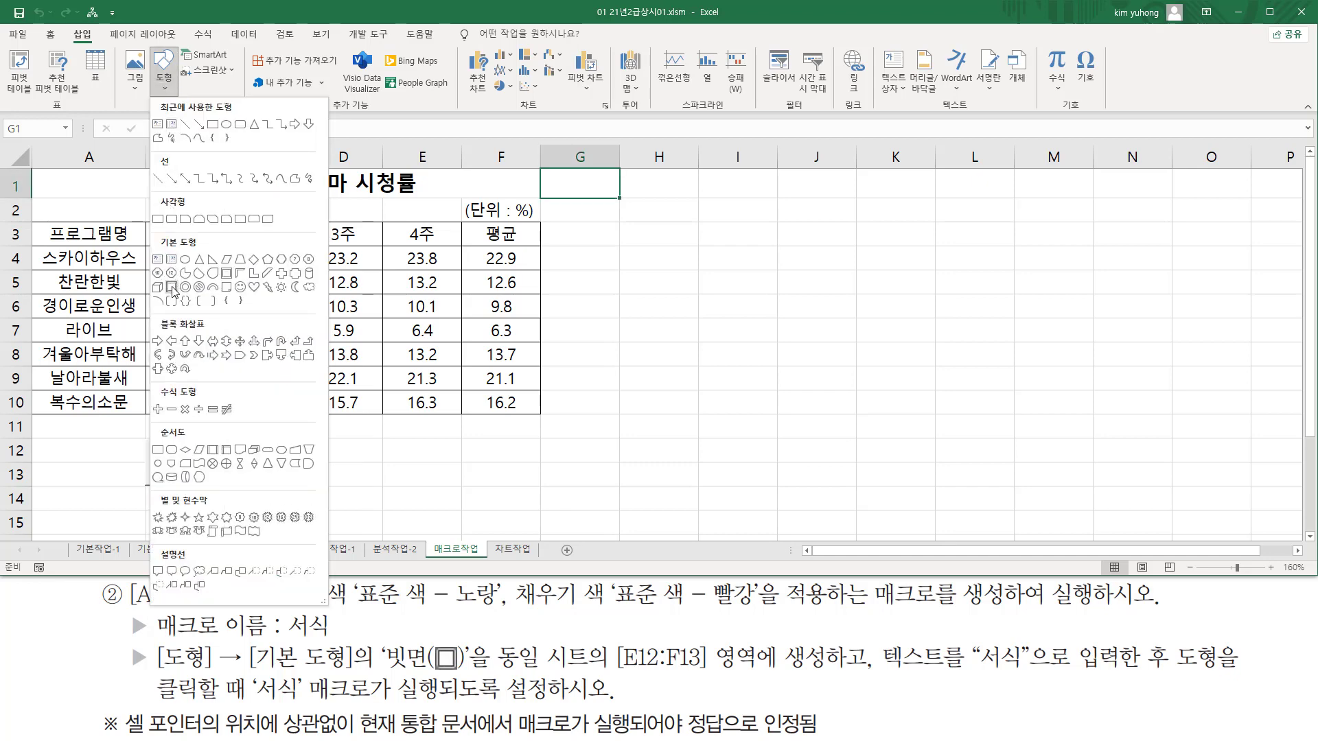
{"action": "left_click", "coordinate": [172, 288]}
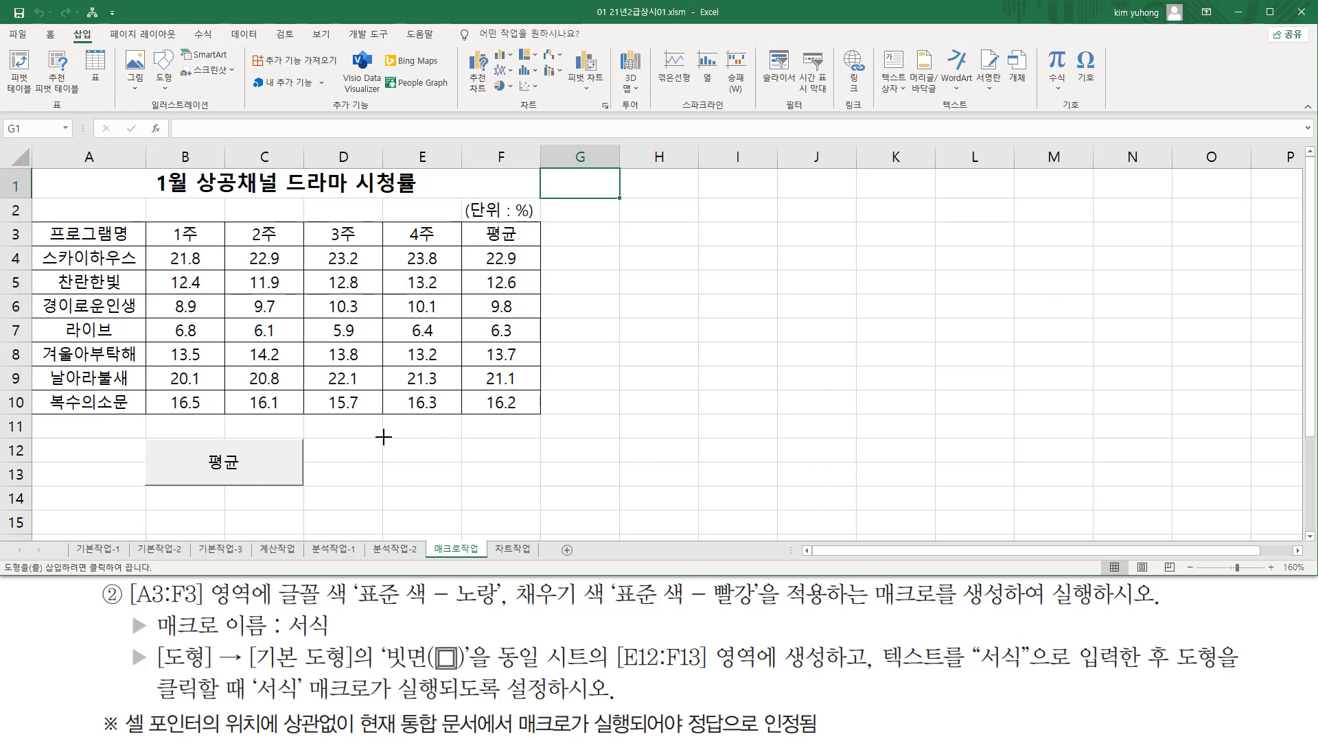
{"action": "left_click_drag", "start_coordinate": [382, 437], "coordinate": [540, 485]}
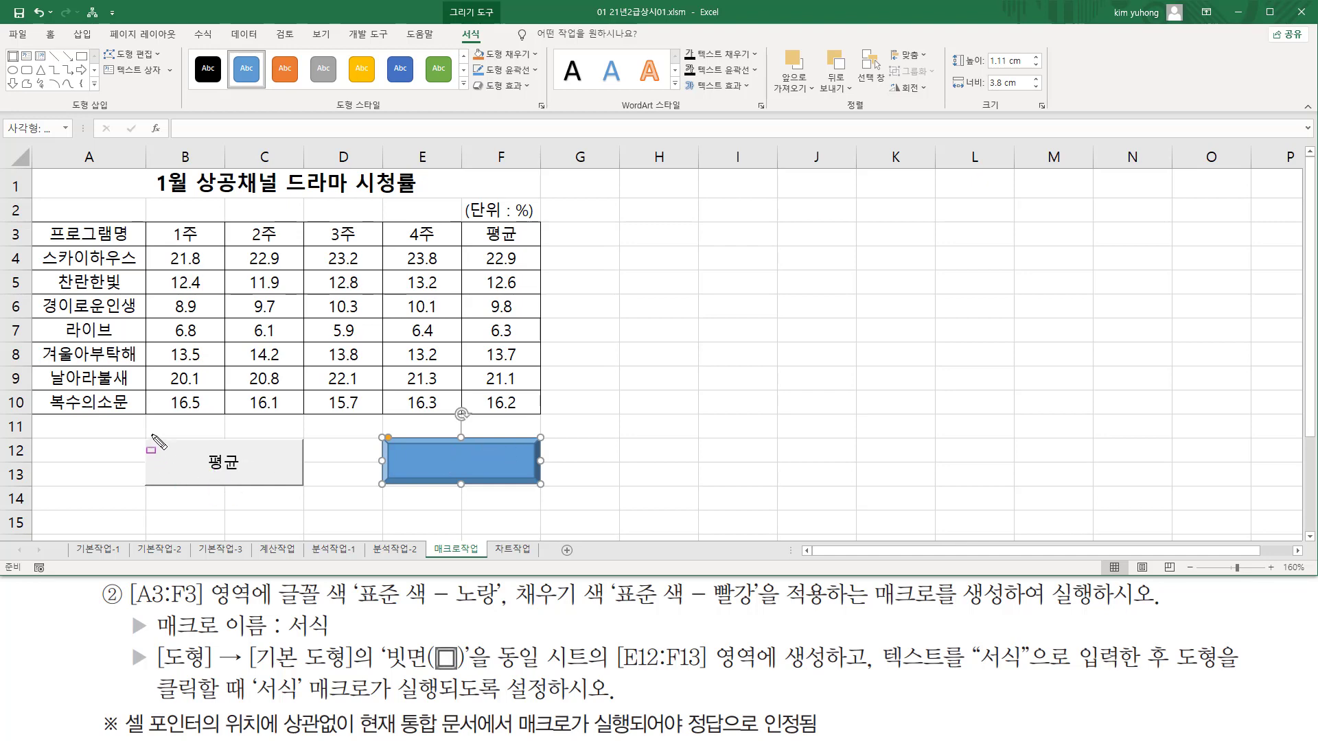
{"action": "mouse_move", "coordinate": [146, 435]}
{"action": "left_mouse_down"}
{"action": "mouse_move", "coordinate": [201, 477]}
{"action": "mouse_move", "coordinate": [294, 488]}
{"action": "left_mouse_up"}
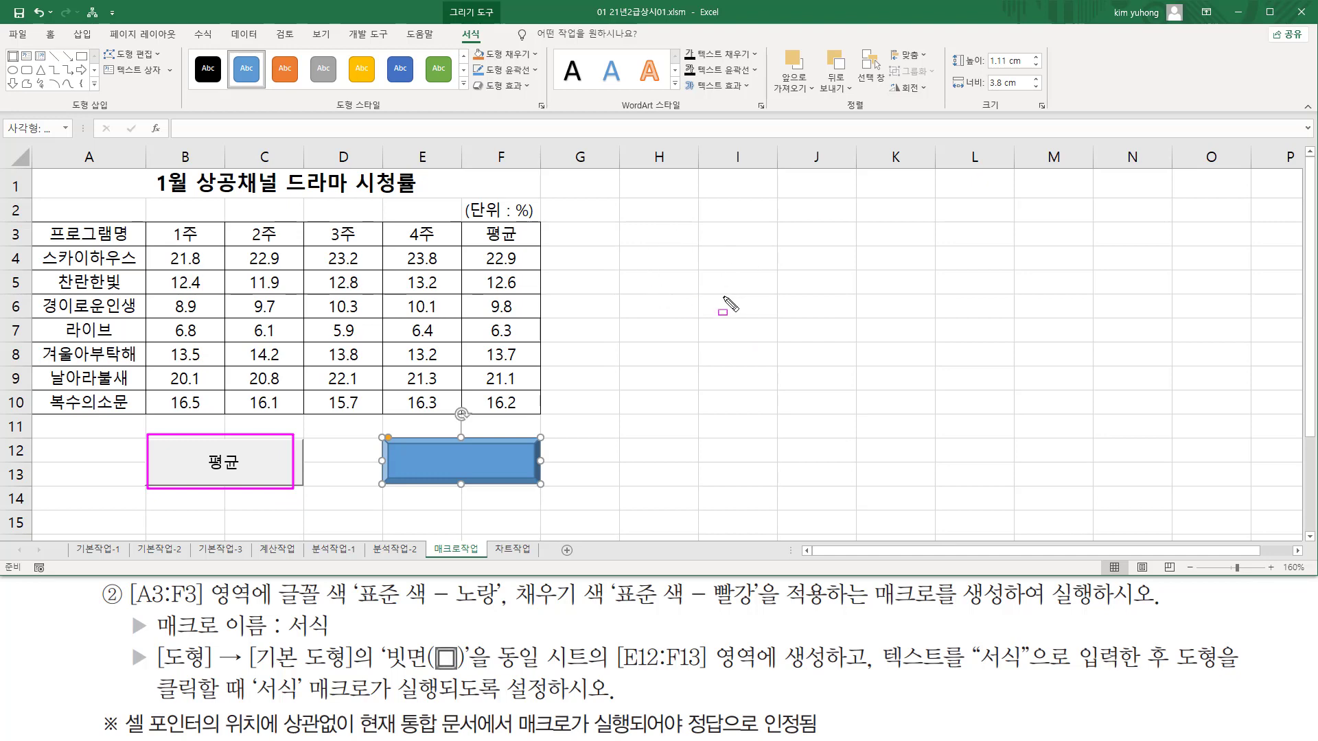
{"action": "left_click_drag", "start_coordinate": [374, 425], "coordinate": [549, 505]}
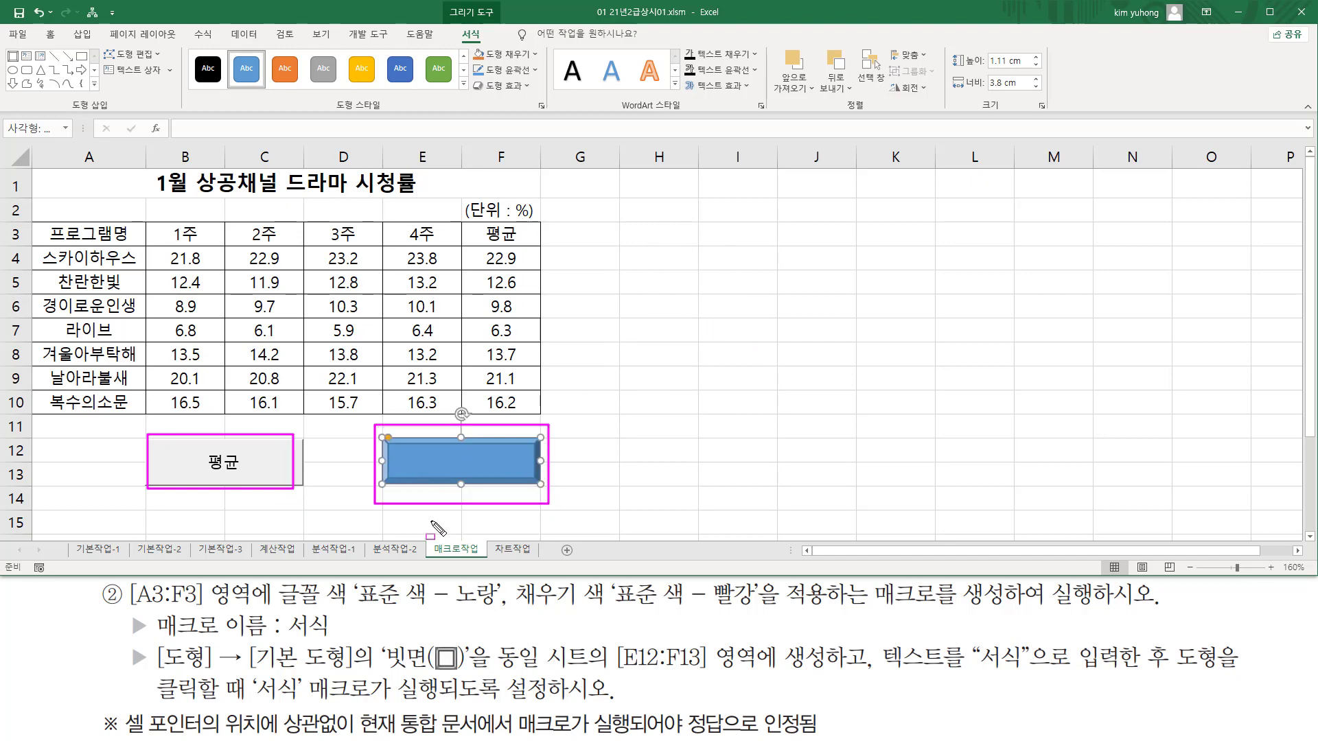
{"action": "key", "text": "Escape"}
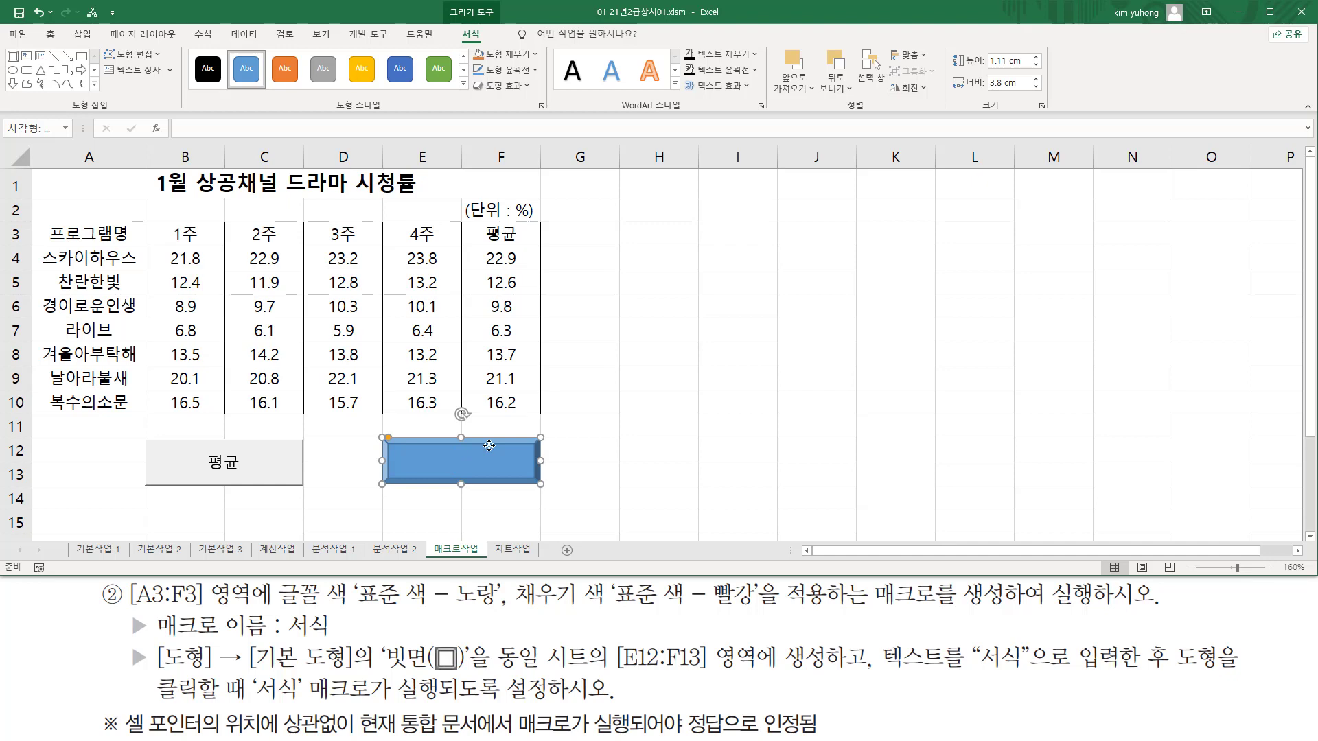
- Add the text 서식 to the bevel shape at E12:F13
{"action": "right_click", "coordinate": [488, 446]}
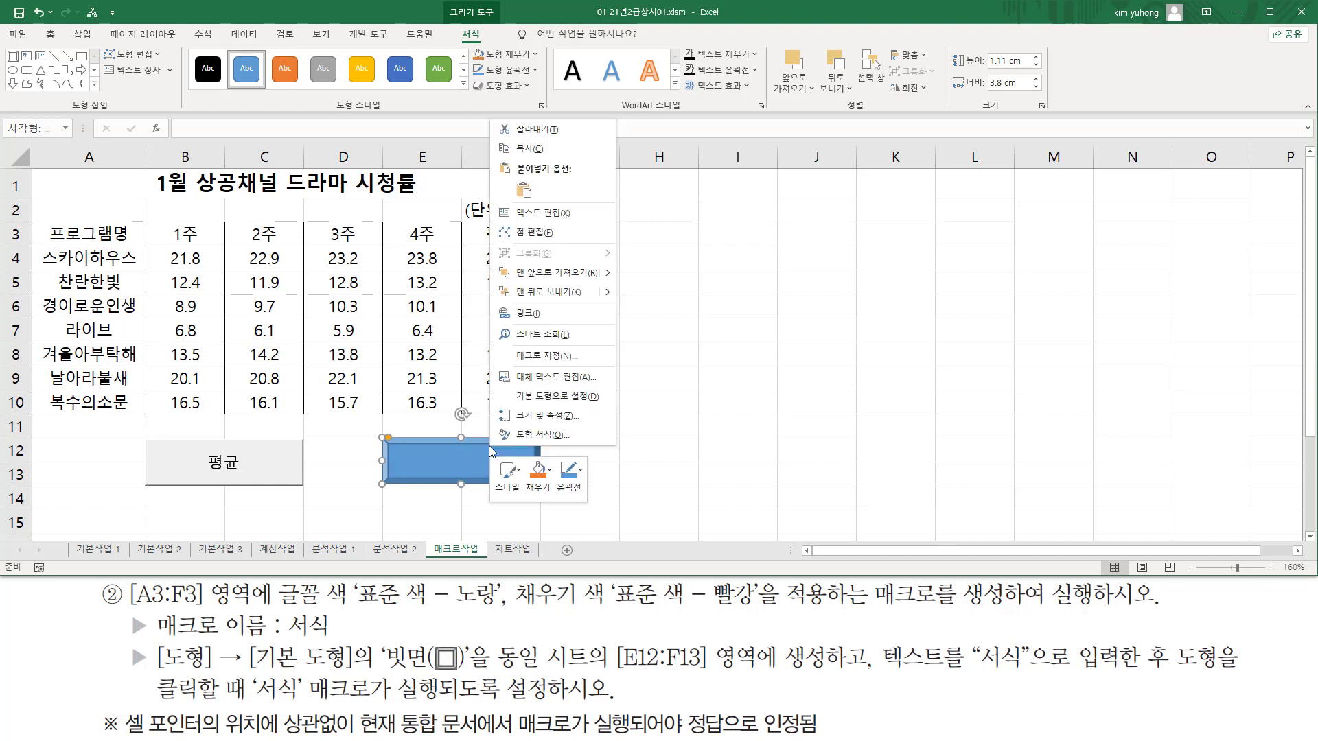
{"action": "left_click", "coordinate": [546, 212]}
{"action": "type", "text": "서"}
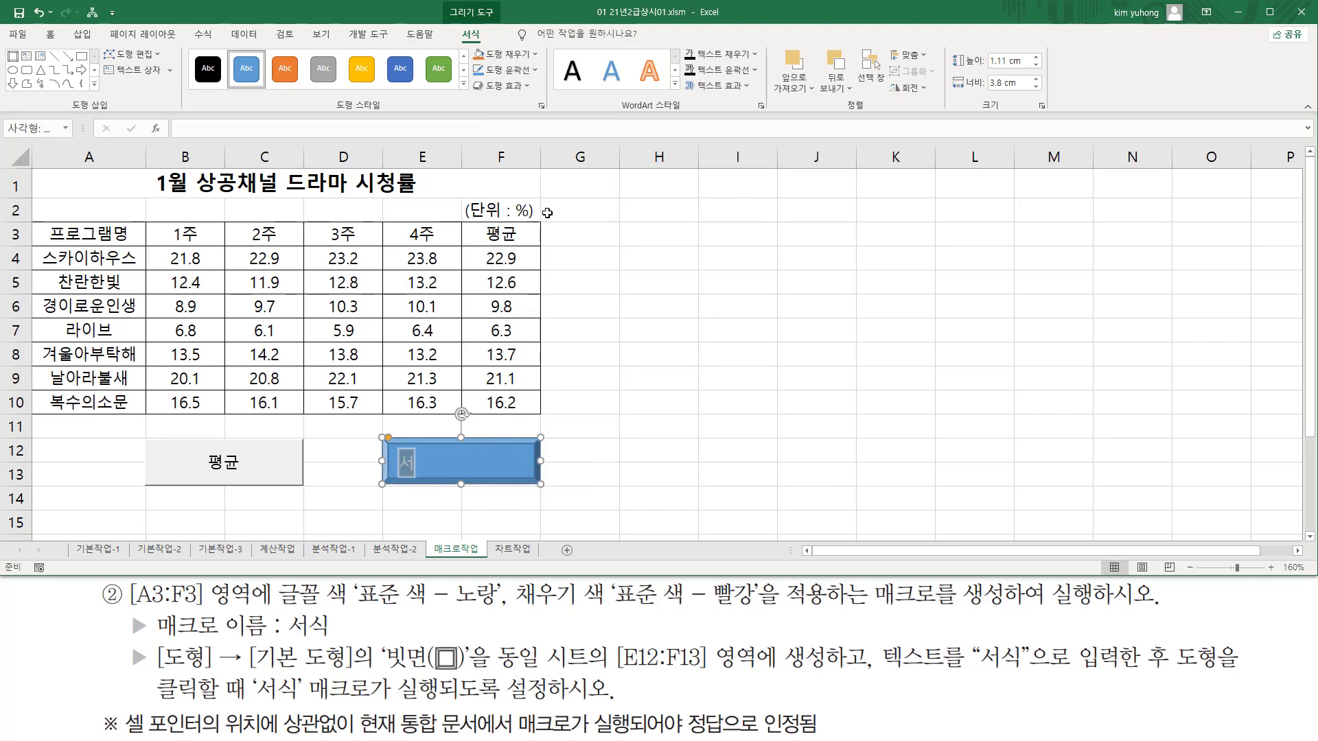
{"action": "type", "text": "시"}
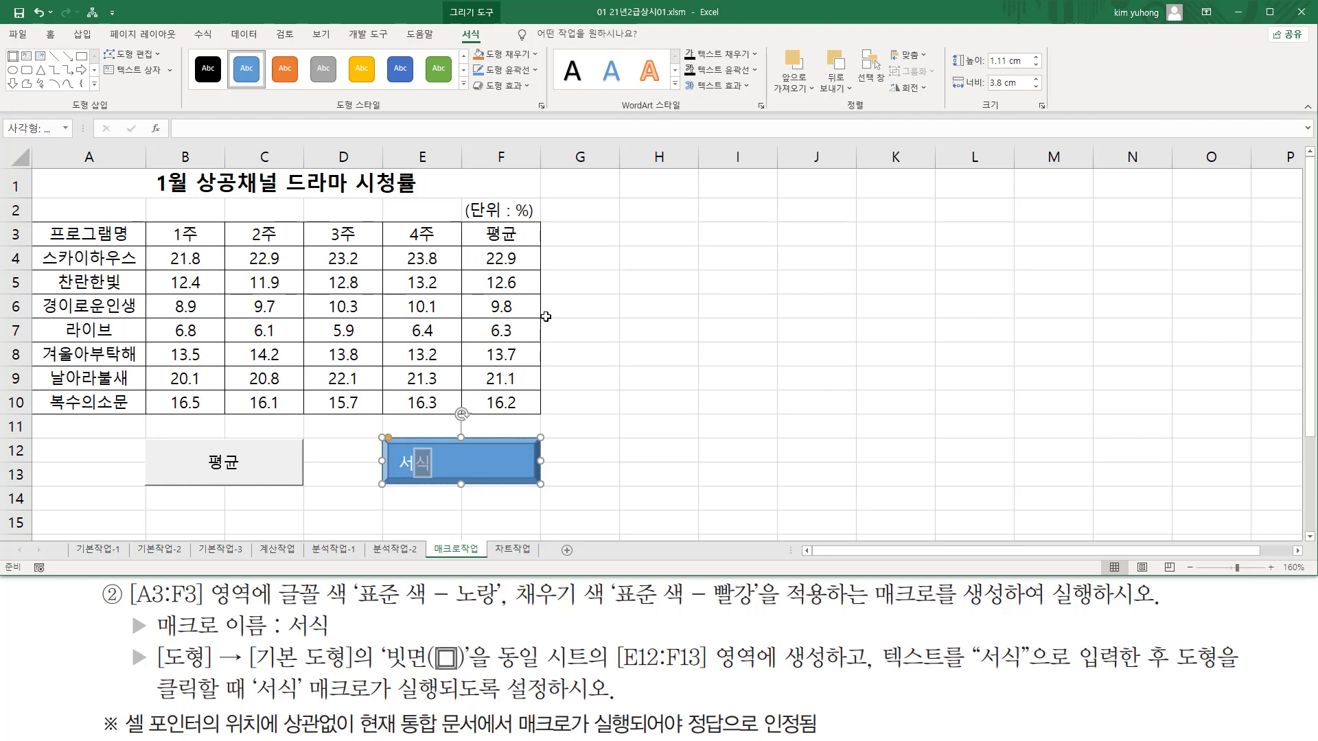
- Assign a new macro named 서식 to the bevel shape at E12:F13 and choose to record it
{"action": "left_click", "coordinate": [622, 443]}
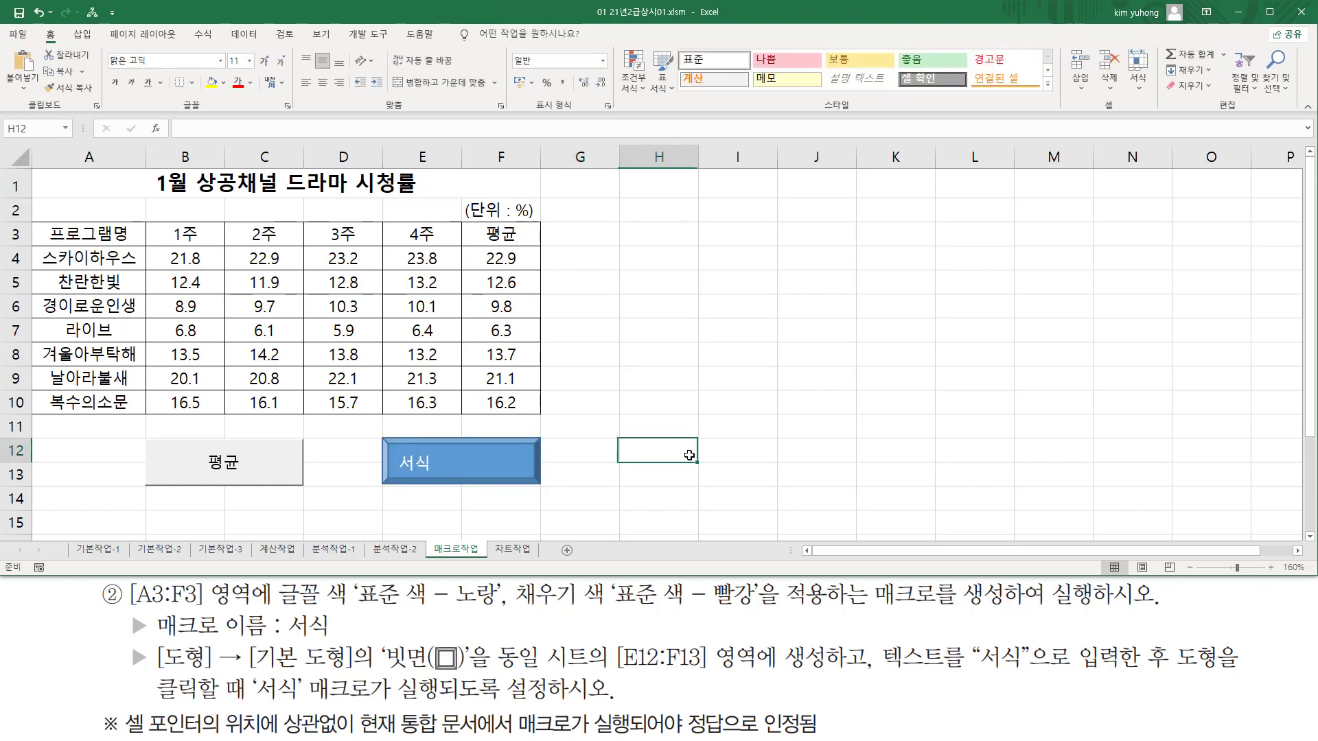
{"action": "left_click", "coordinate": [667, 500]}
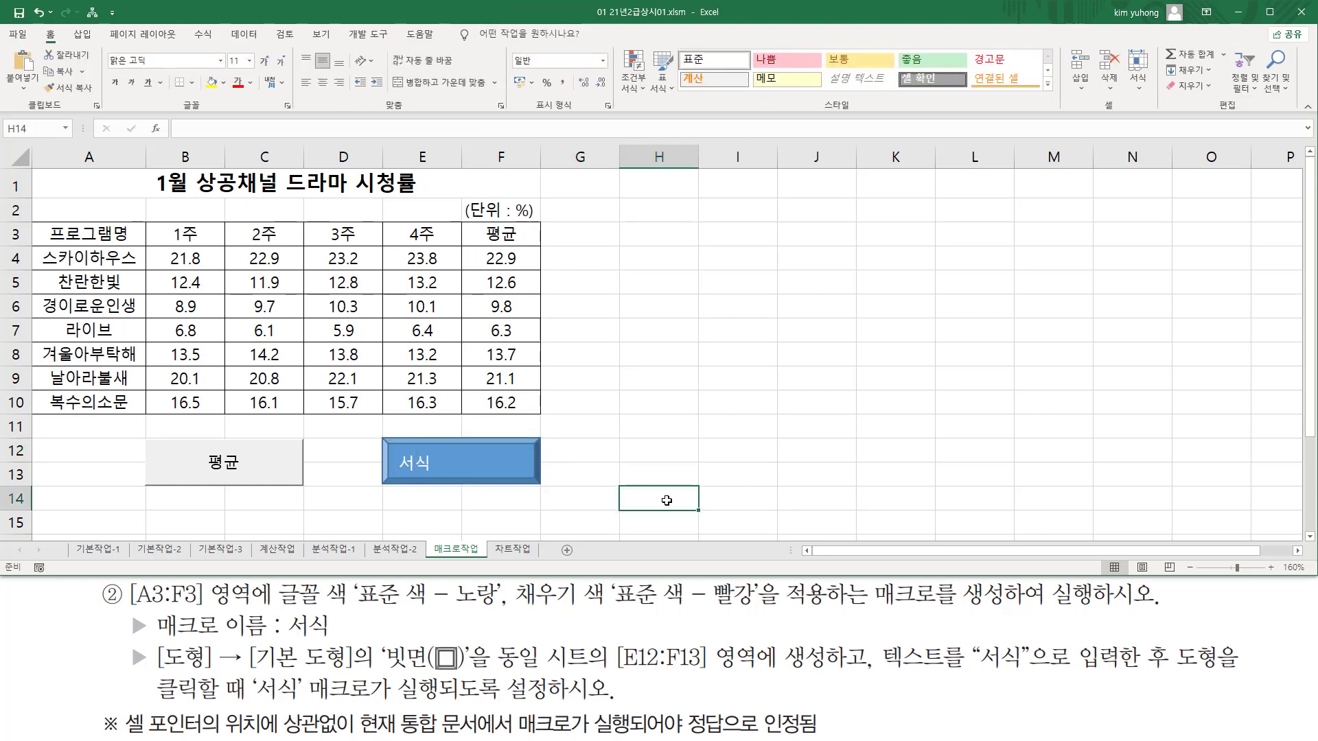
{"action": "left_click", "coordinate": [458, 446]}
{"action": "right_click", "coordinate": [470, 445]}
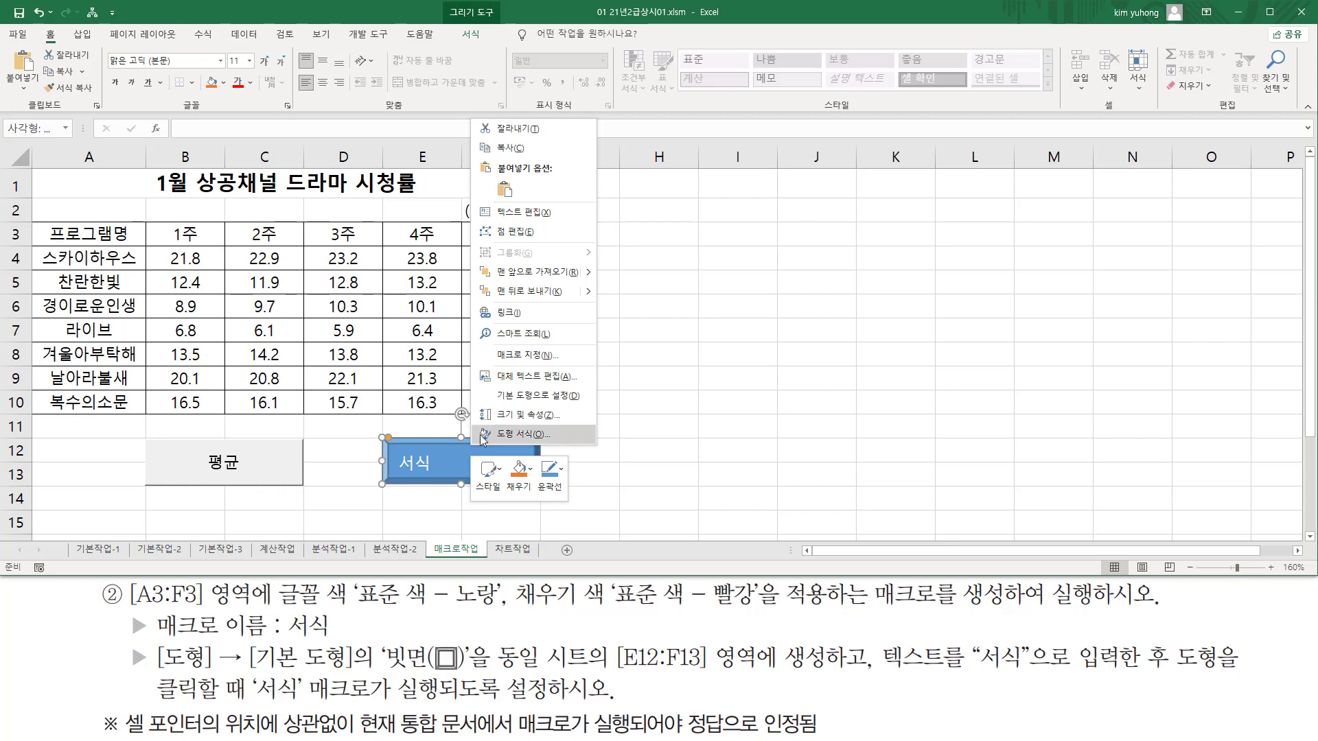
{"action": "left_click", "coordinate": [529, 355]}
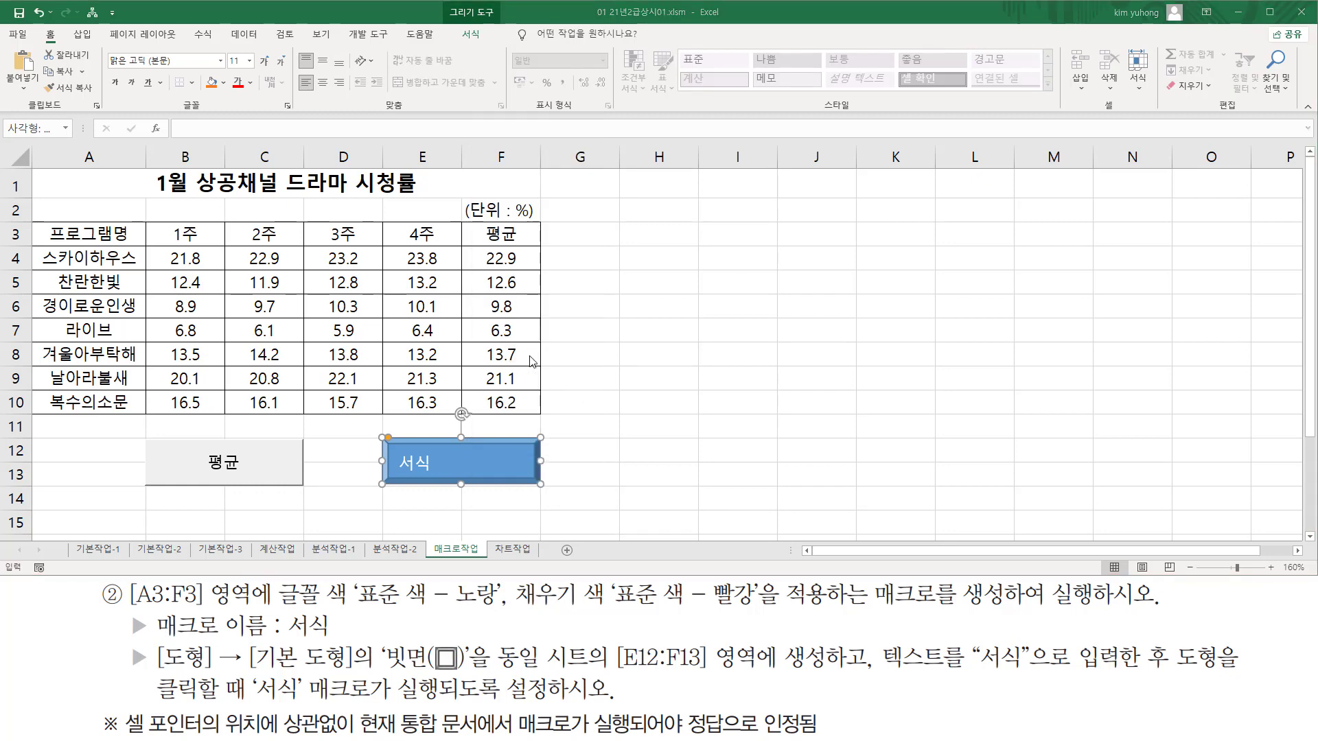
{"action": "left_click_drag", "start_coordinate": [515, 218], "coordinate": [758, 203]}
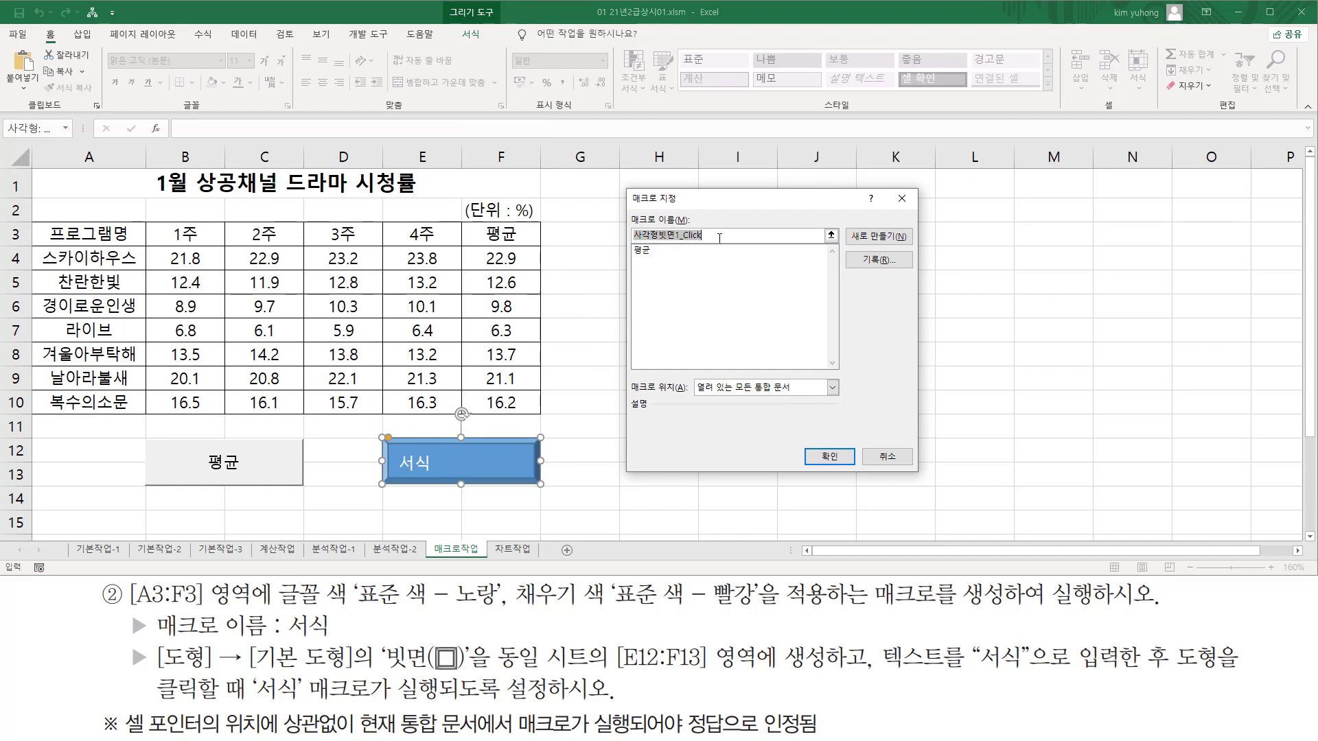
{"action": "type", "text": "ㅅㅓ"}
{"action": "left_click", "coordinate": [854, 259]}
{"action": "key", "text": "Return"}
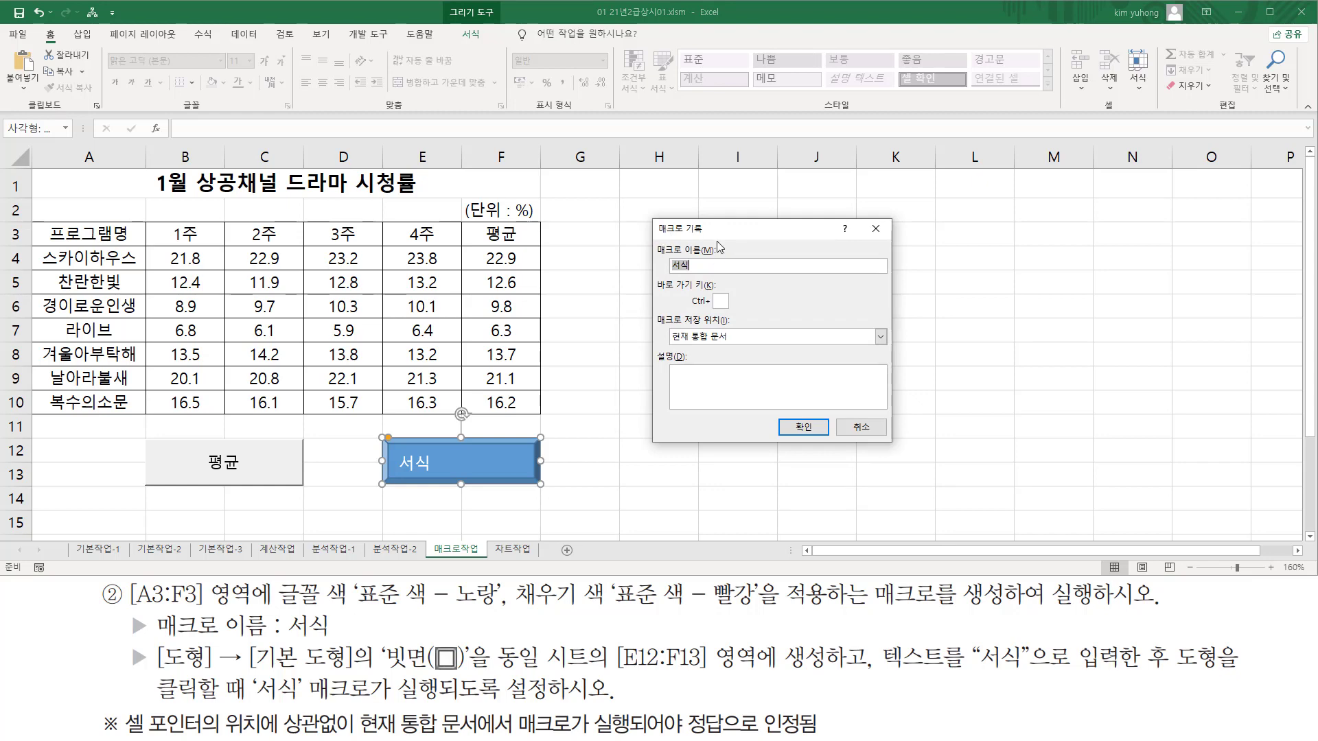
- Start recording the 서식 macro with 현재 통합 문서 as its storage location, and deselect the bevel shape
{"action": "key", "text": "ctrl+shift+d"}
{"action": "left_click_drag", "start_coordinate": [655, 242], "coordinate": [715, 274]}
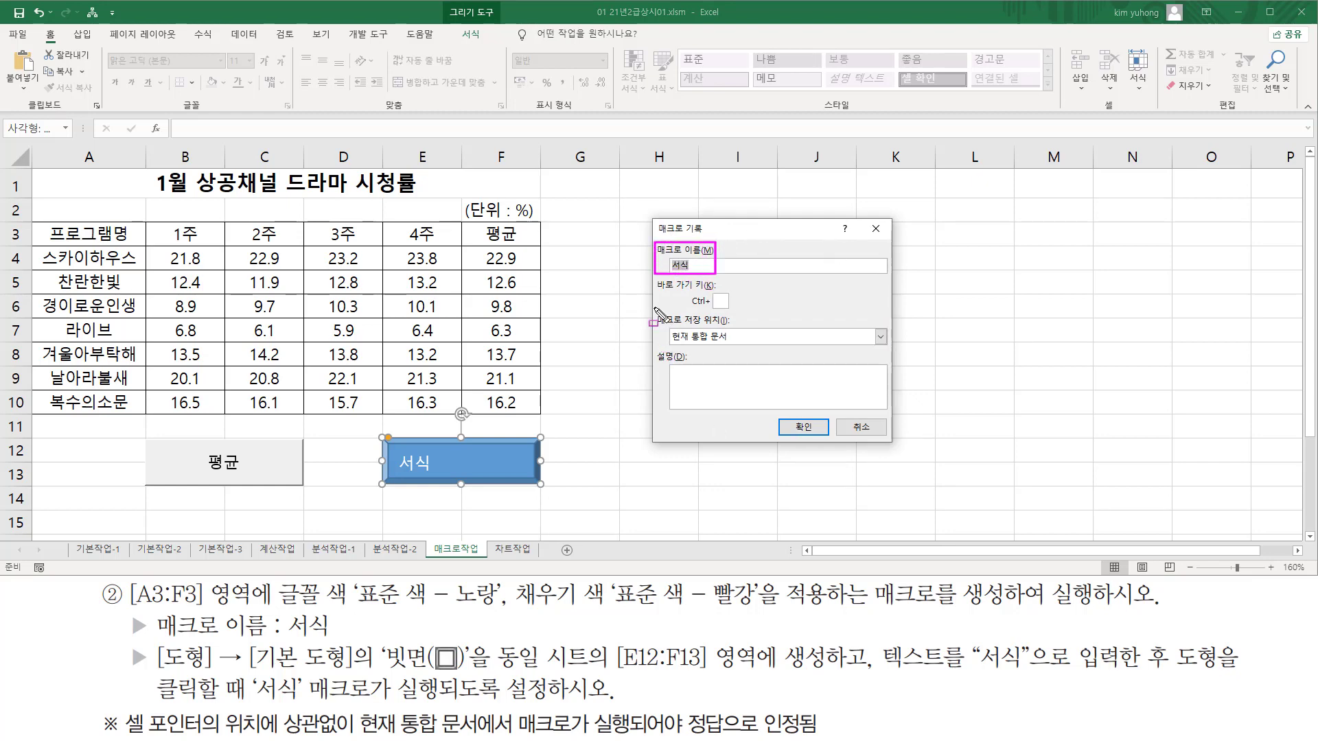
{"action": "left_click_drag", "start_coordinate": [652, 309], "coordinate": [740, 346]}
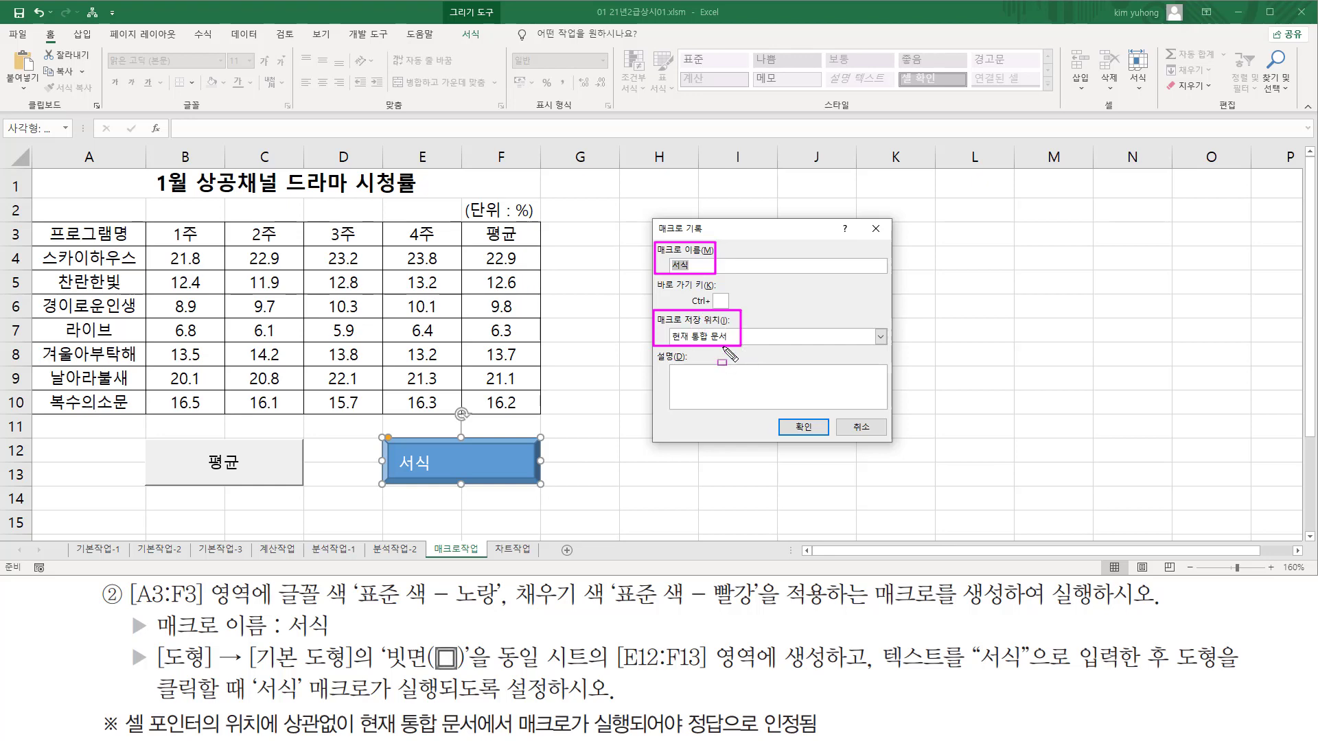
{"action": "left_click_drag", "start_coordinate": [796, 402], "coordinate": [816, 462]}
{"action": "left_click", "coordinate": [805, 427]}
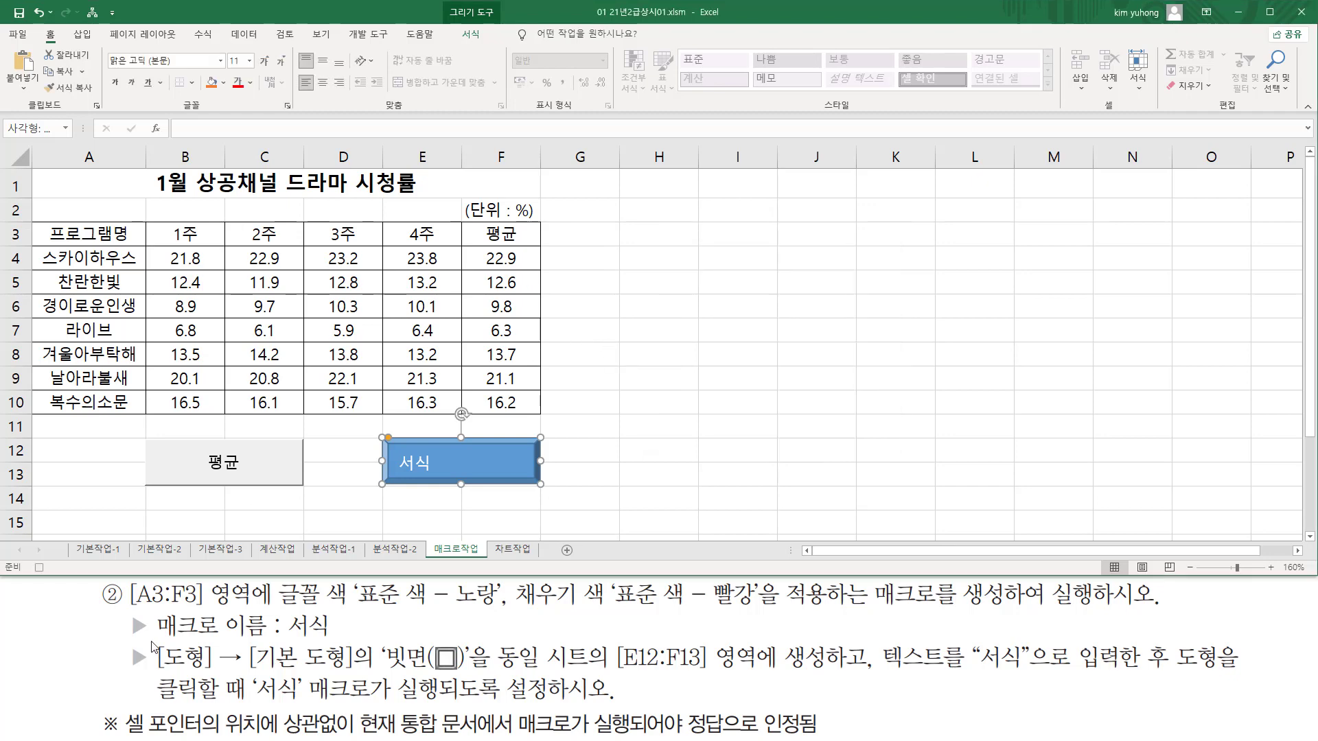
{"action": "left_click_drag", "start_coordinate": [24, 560], "coordinate": [52, 575]}
{"action": "key", "text": "Escape"}
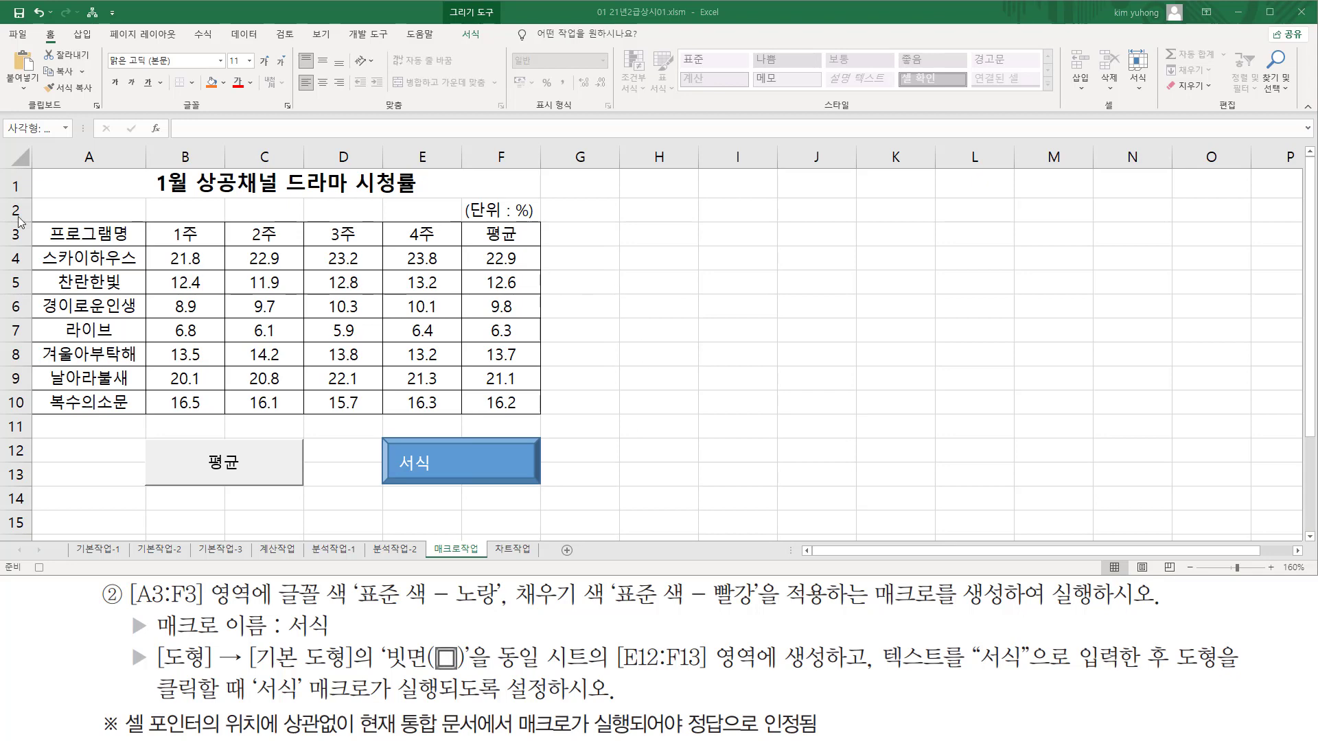
- Set the font color of header cells A3:F3 to standard yellow
{"action": "left_click", "coordinate": [75, 235]}
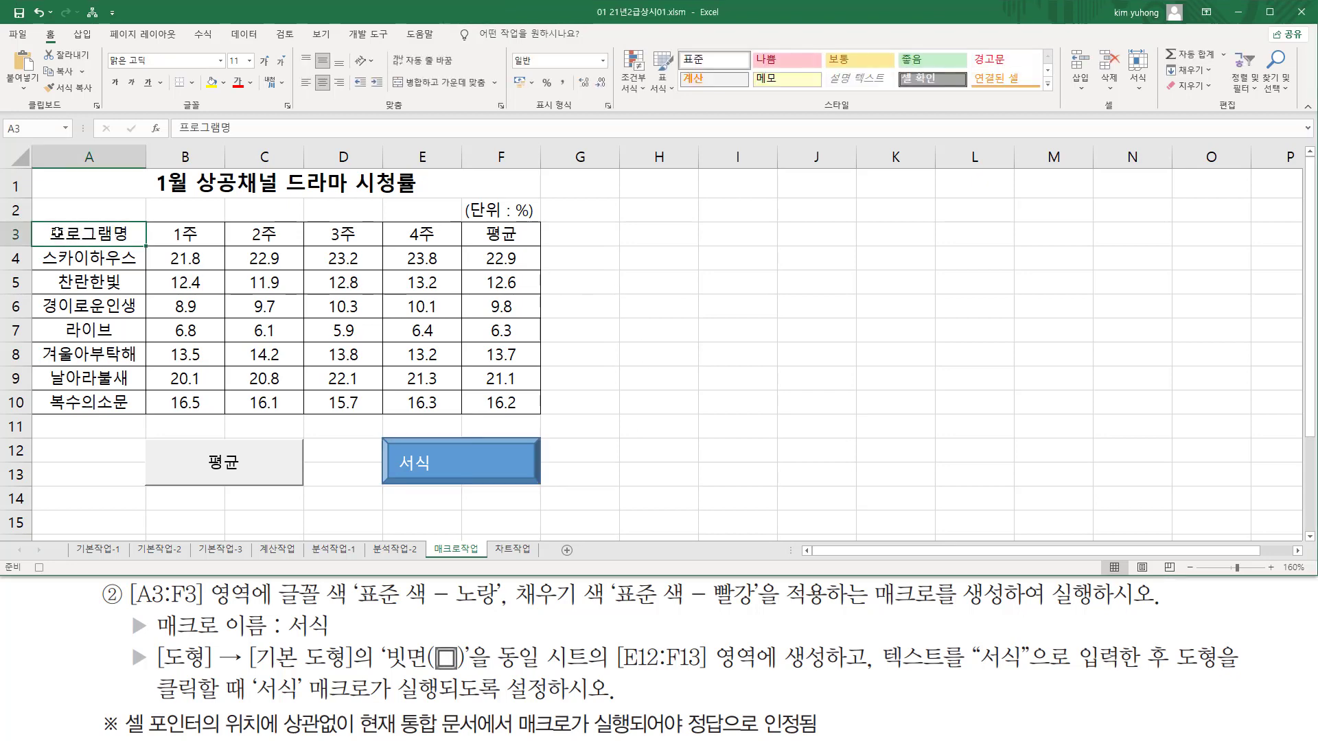
{"action": "left_click_drag", "start_coordinate": [184, 233], "coordinate": [505, 235]}
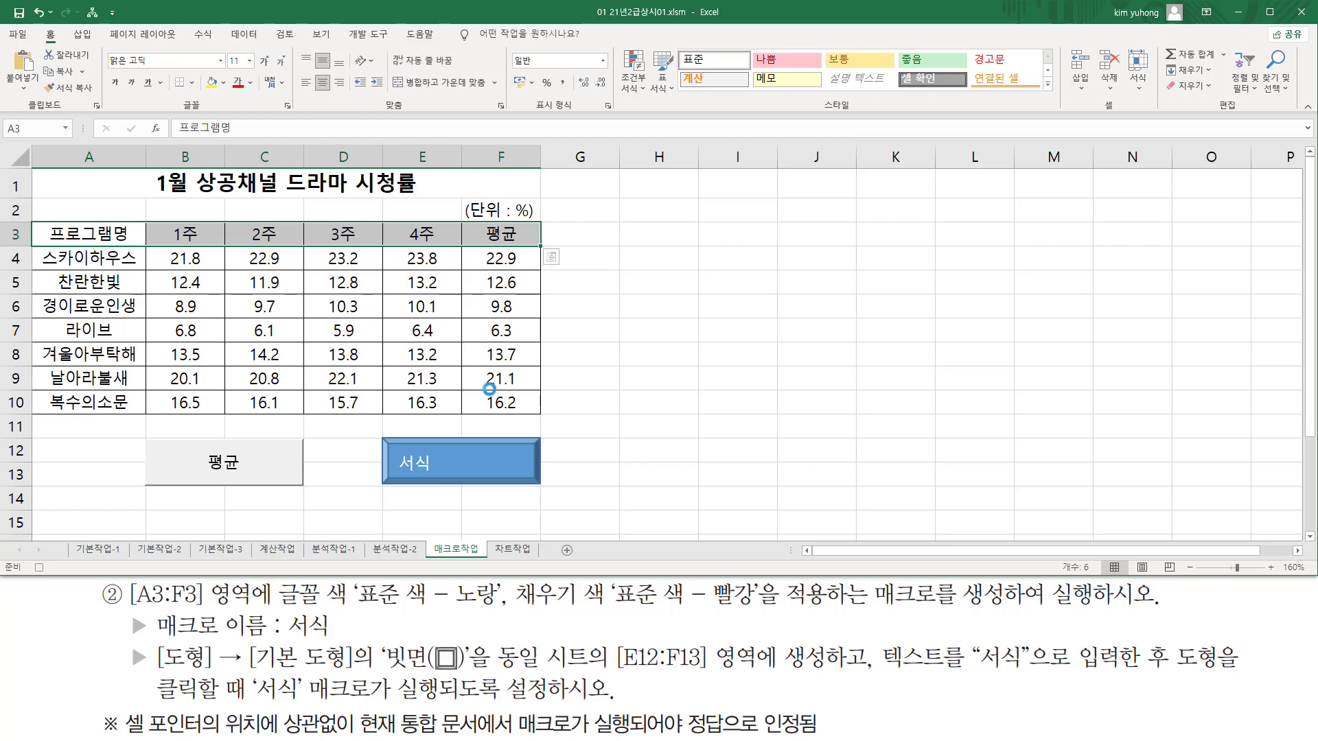
{"action": "key", "text": "ctrl+2"}
{"action": "left_click_drag", "start_coordinate": [275, 607], "coordinate": [754, 608]}
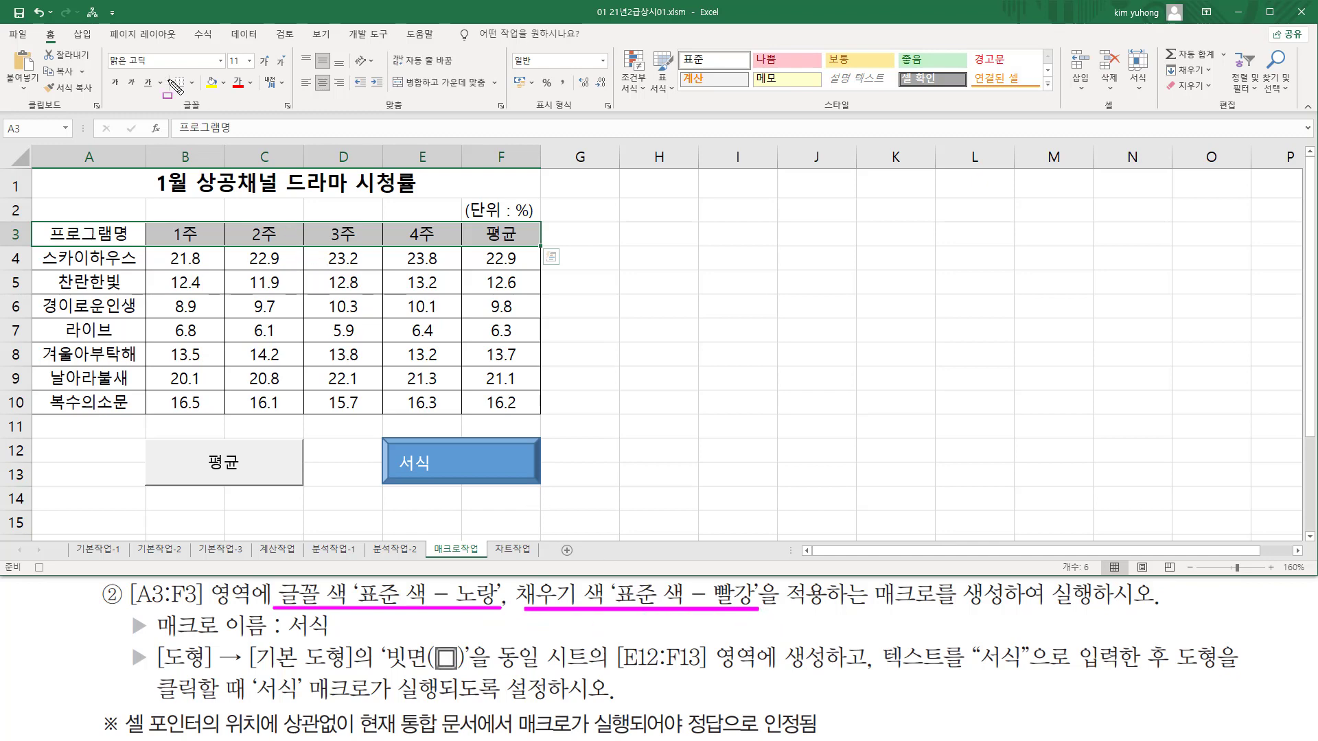
{"action": "mouse_move", "coordinate": [231, 69]}
{"action": "left_mouse_down"}
{"action": "mouse_move", "coordinate": [254, 70]}
{"action": "mouse_move", "coordinate": [253, 100]}
{"action": "mouse_move", "coordinate": [231, 70]}
{"action": "mouse_move", "coordinate": [224, 98]}
{"action": "left_mouse_up"}
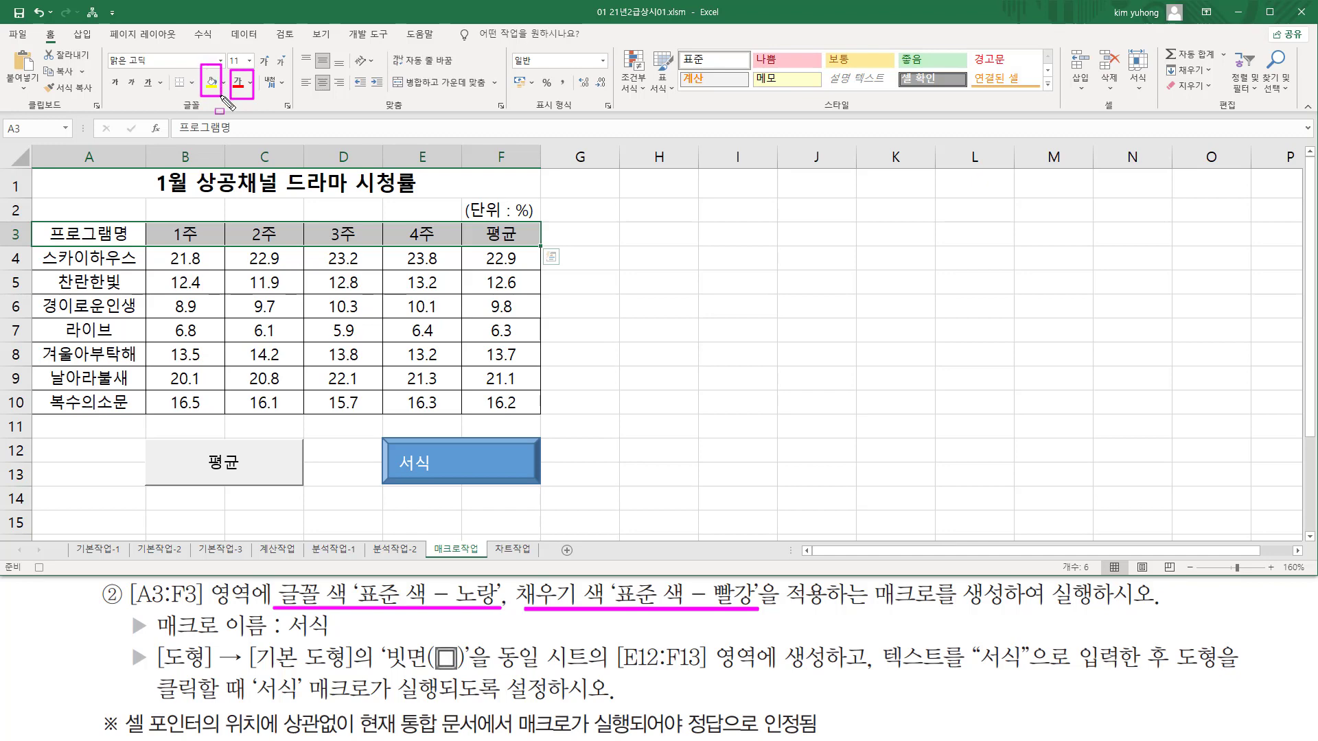
{"action": "key", "text": "Escape"}
{"action": "left_click", "coordinate": [251, 83]}
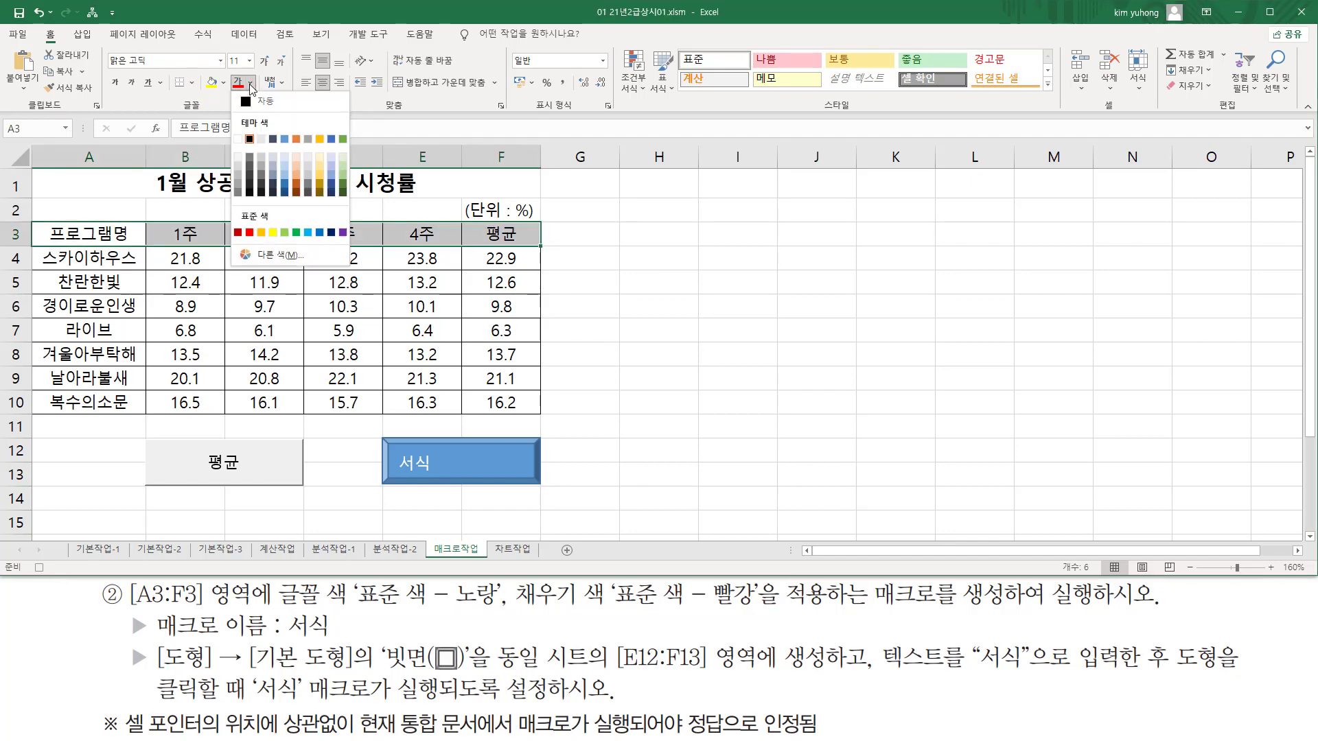
{"action": "left_click", "coordinate": [274, 233]}
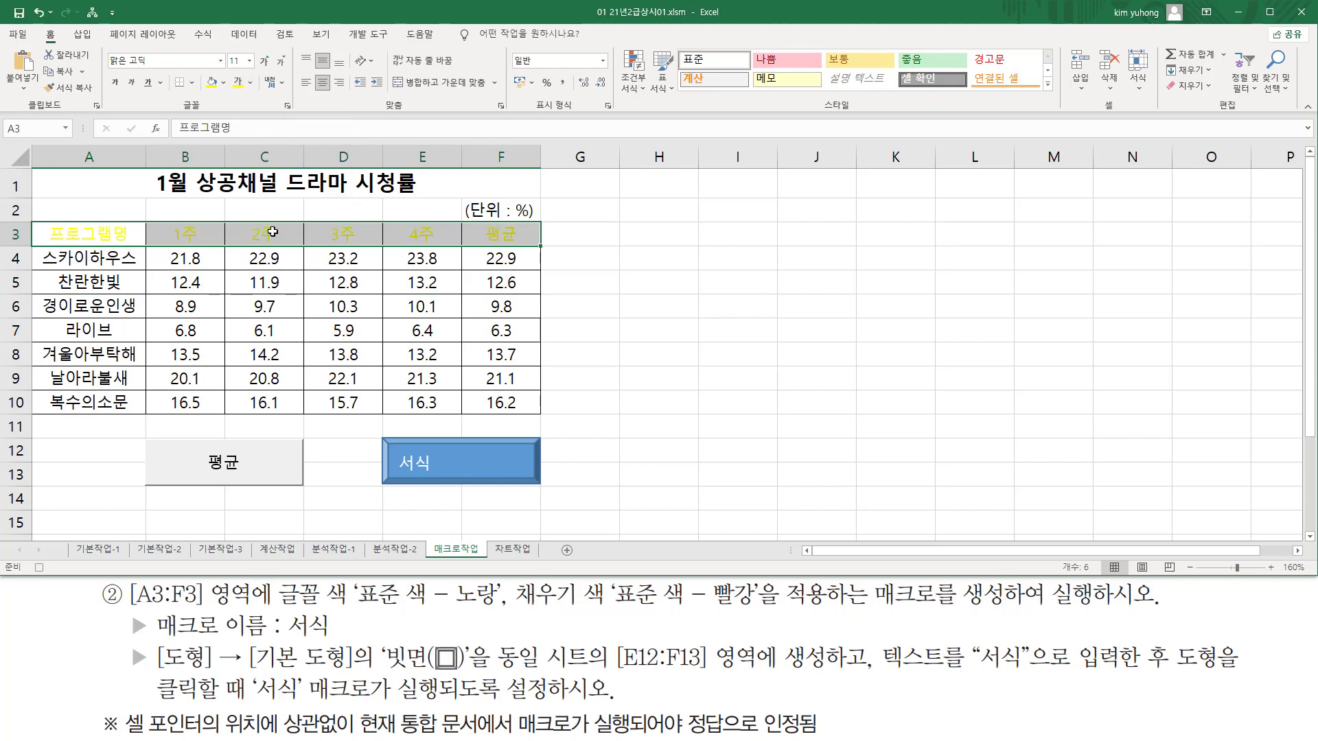
- Fill header cells A3:F3 with standard red and stop recording the macro
{"action": "left_click", "coordinate": [225, 83]}
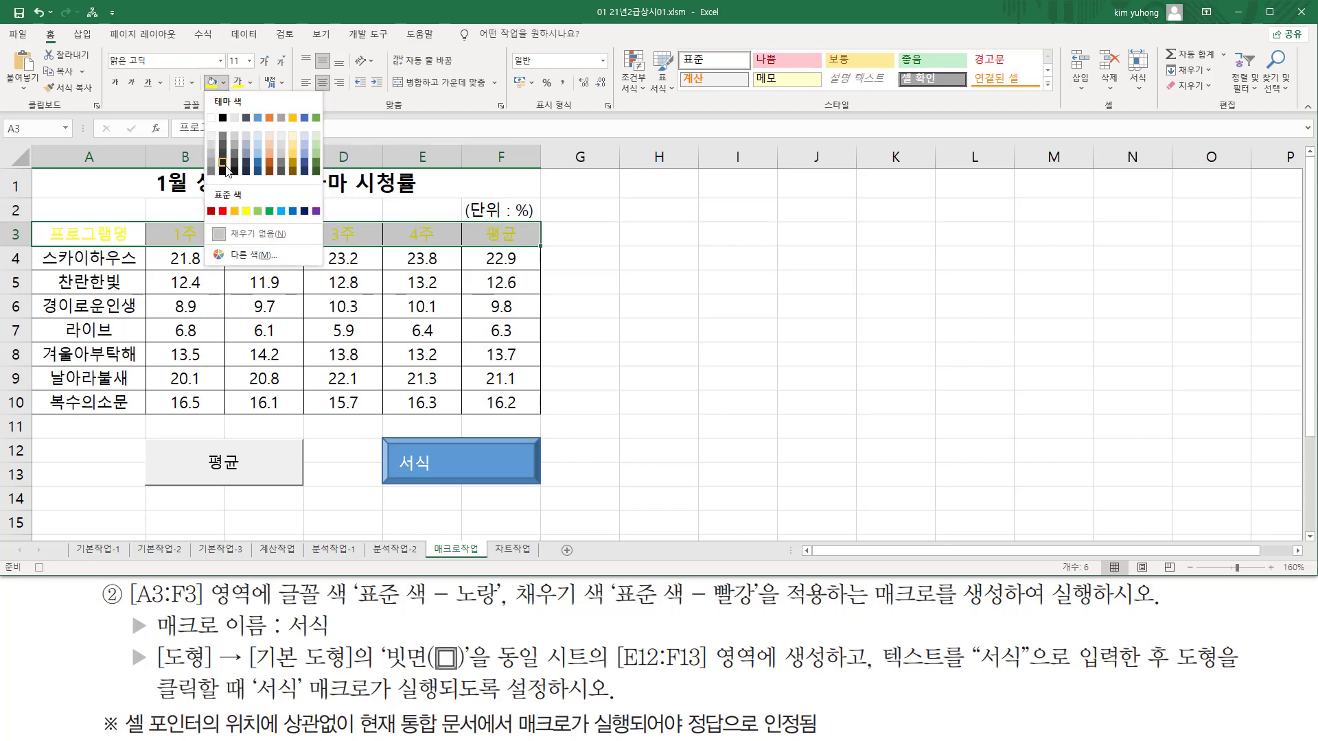
{"action": "left_click", "coordinate": [223, 211]}
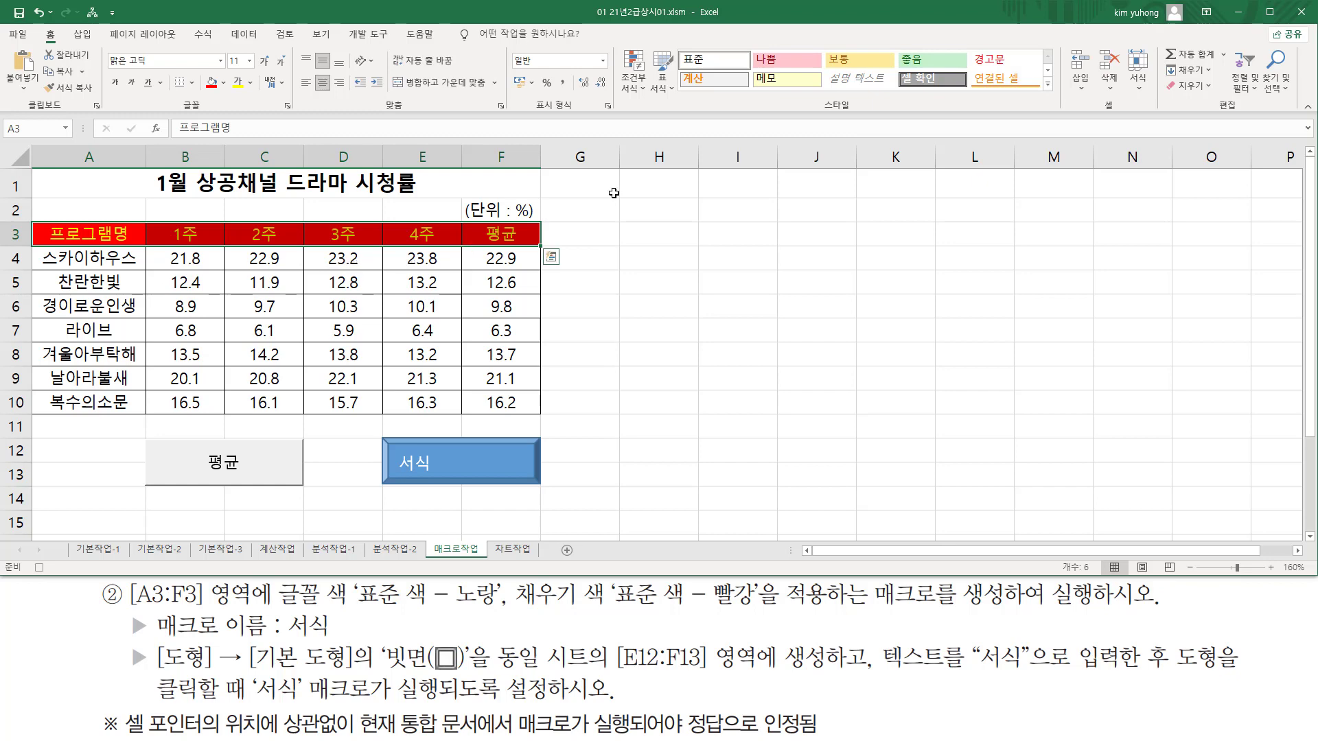
{"action": "left_click", "coordinate": [594, 181]}
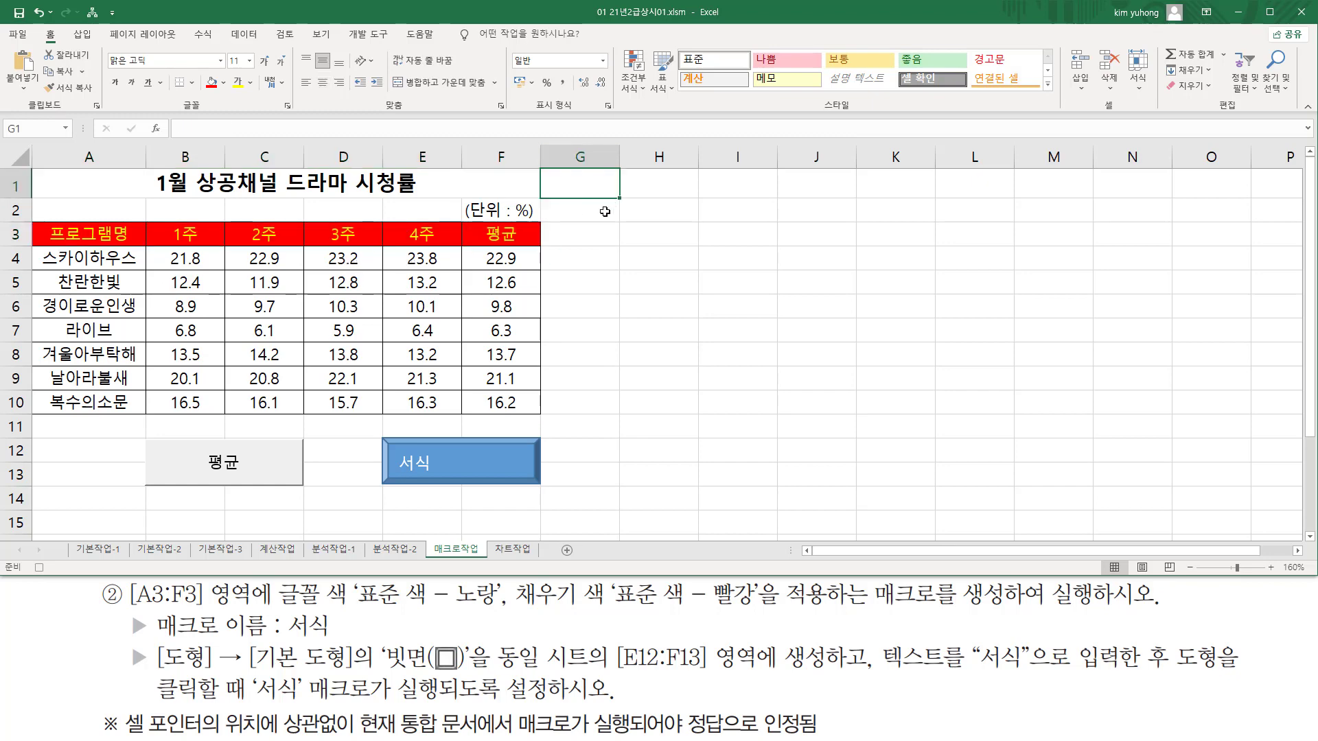
{"action": "left_click", "coordinate": [38, 567]}
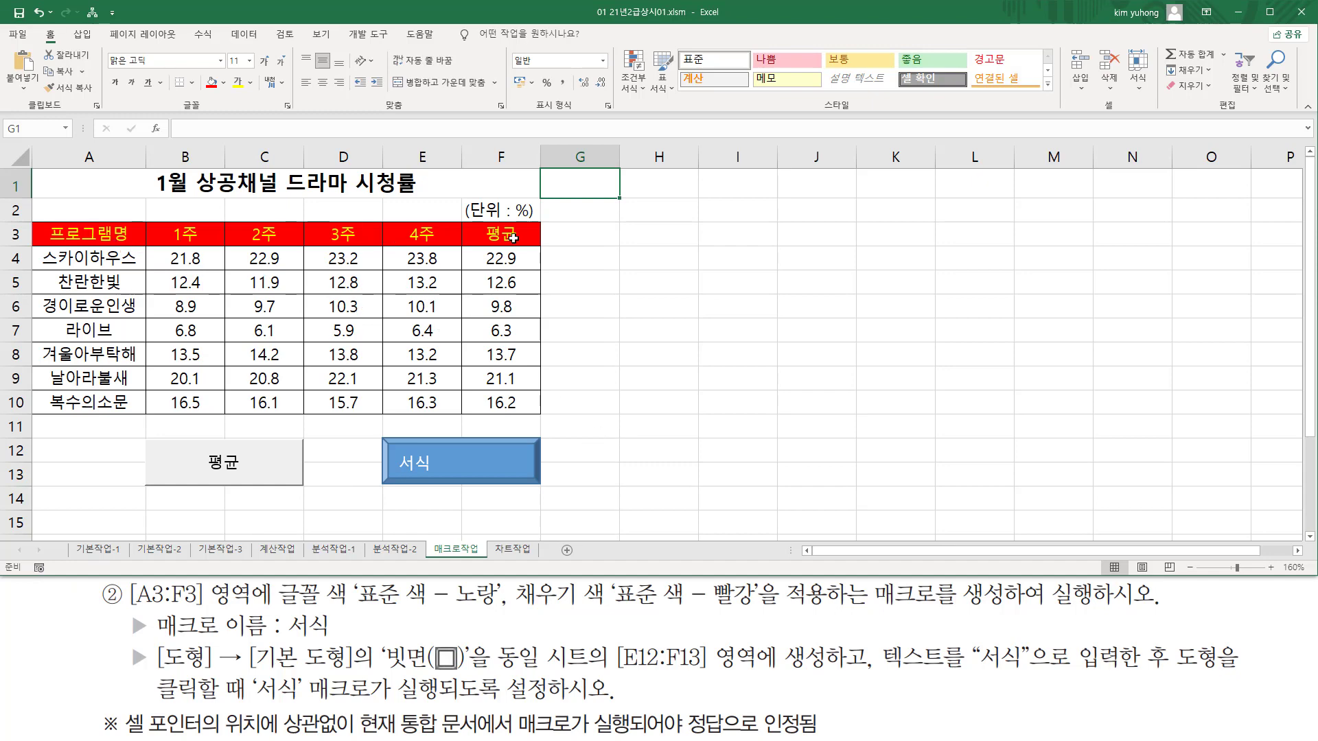
- Set the font color of A3:F3 to automatic and the fill to standard blue for testing the macro
{"action": "left_click", "coordinate": [158, 261]}
{"action": "left_click_drag", "start_coordinate": [106, 236], "coordinate": [522, 233]}
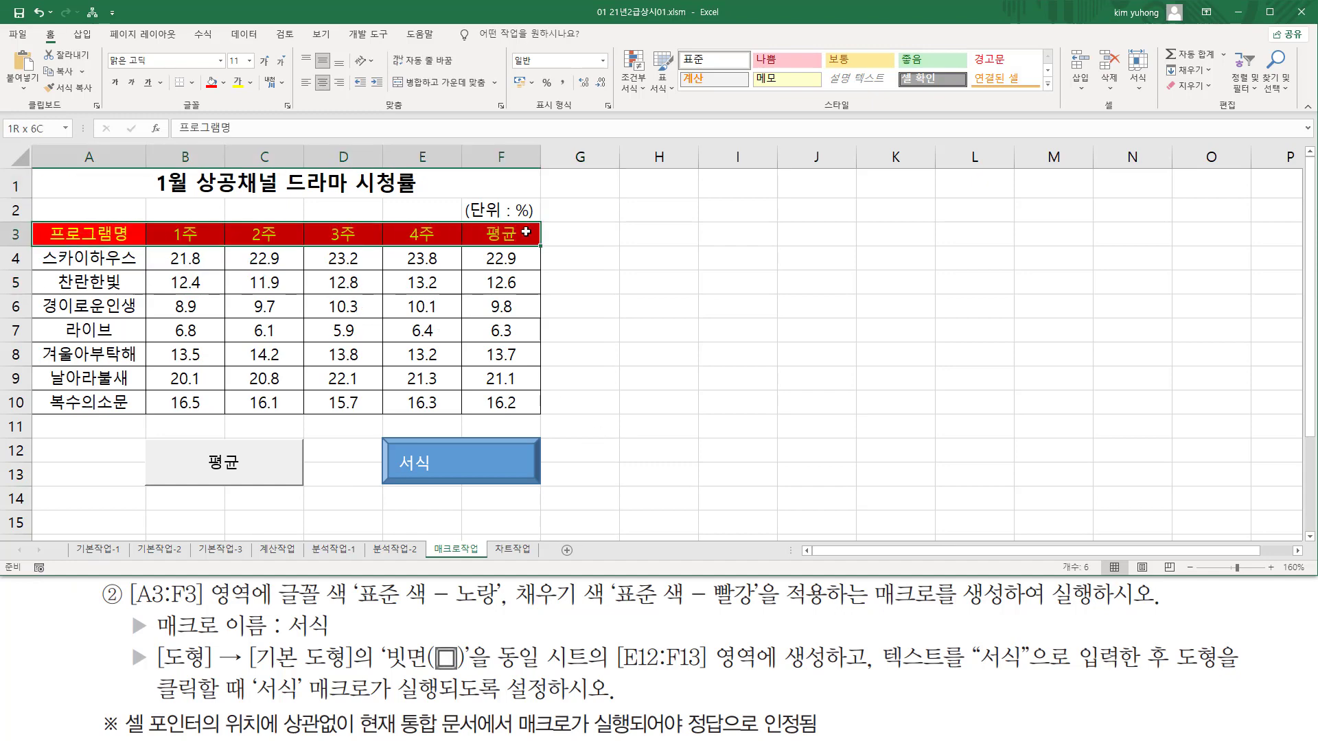
{"action": "left_click", "coordinate": [251, 83]}
{"action": "left_click", "coordinate": [240, 97]}
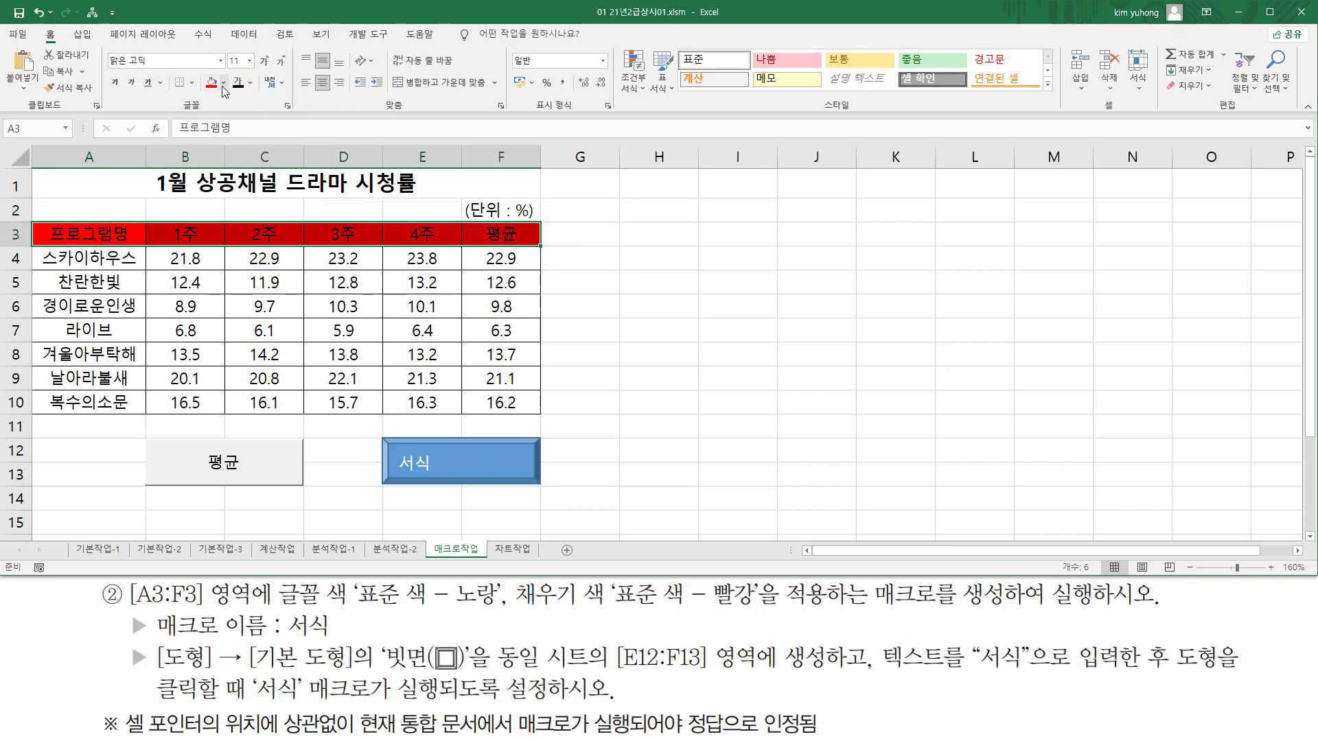
{"action": "left_click", "coordinate": [224, 83]}
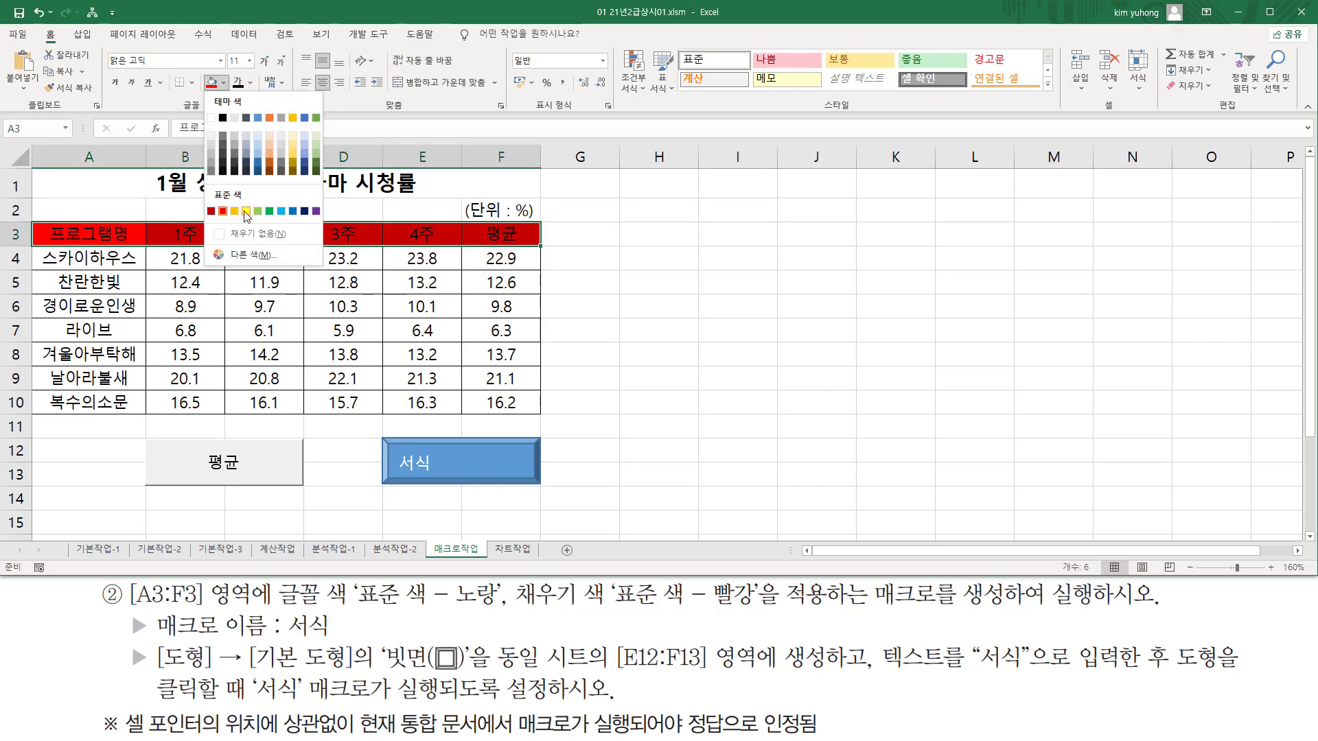
{"action": "left_click", "coordinate": [292, 210]}
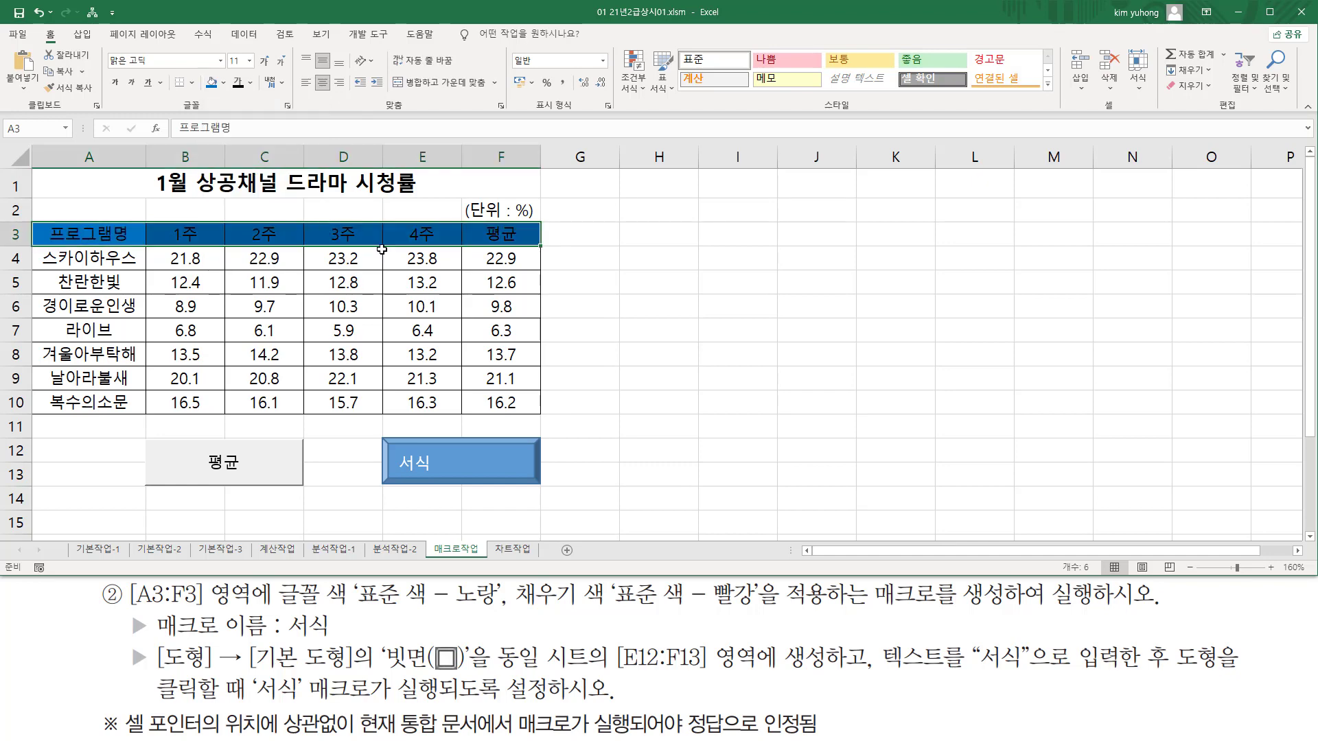
- Run the 서식 macro from the bevel shape at E12:F13 to reapply the header formatting
{"action": "left_click", "coordinate": [727, 333]}
{"action": "mouse_move", "coordinate": [377, 426]}
{"action": "left_mouse_down"}
{"action": "mouse_move", "coordinate": [415, 474]}
{"action": "mouse_move", "coordinate": [547, 496]}
{"action": "left_mouse_up"}
{"action": "key", "text": "Escape"}
{"action": "left_click", "coordinate": [471, 473]}
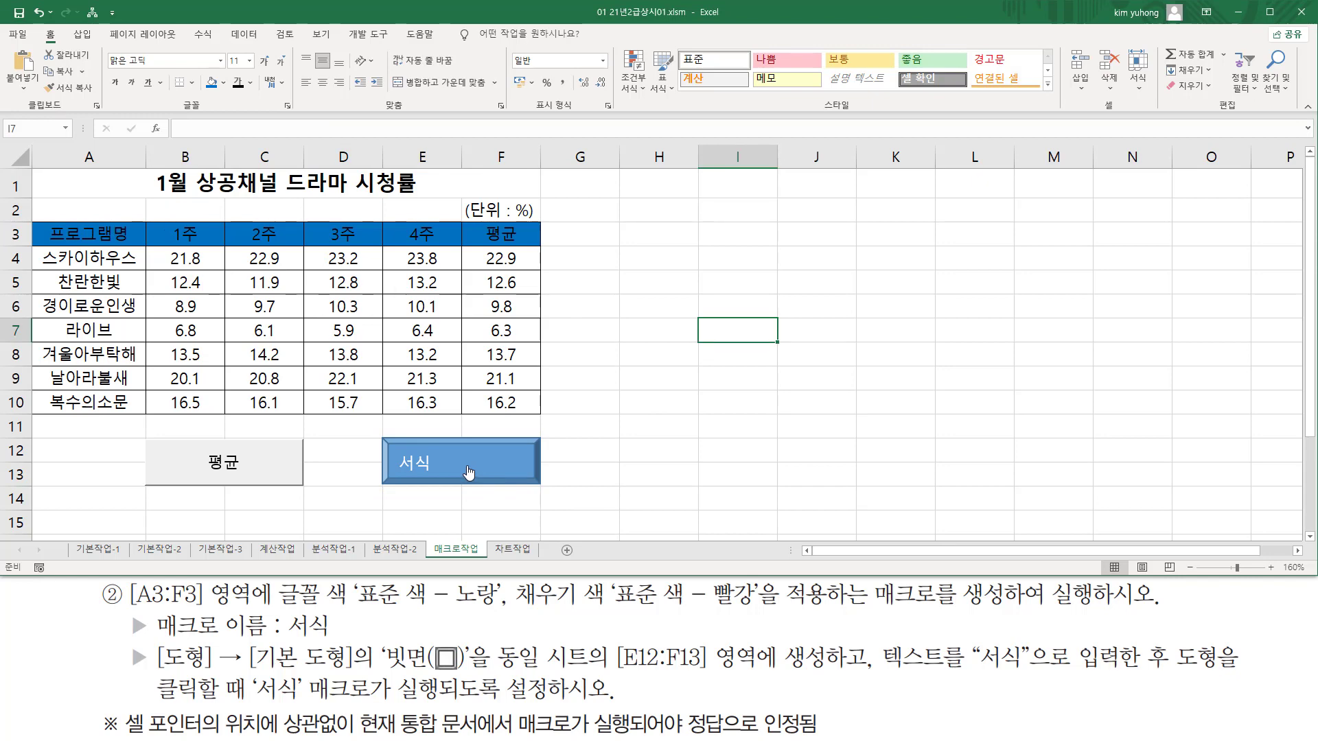
{"action": "left_click", "coordinate": [472, 474]}
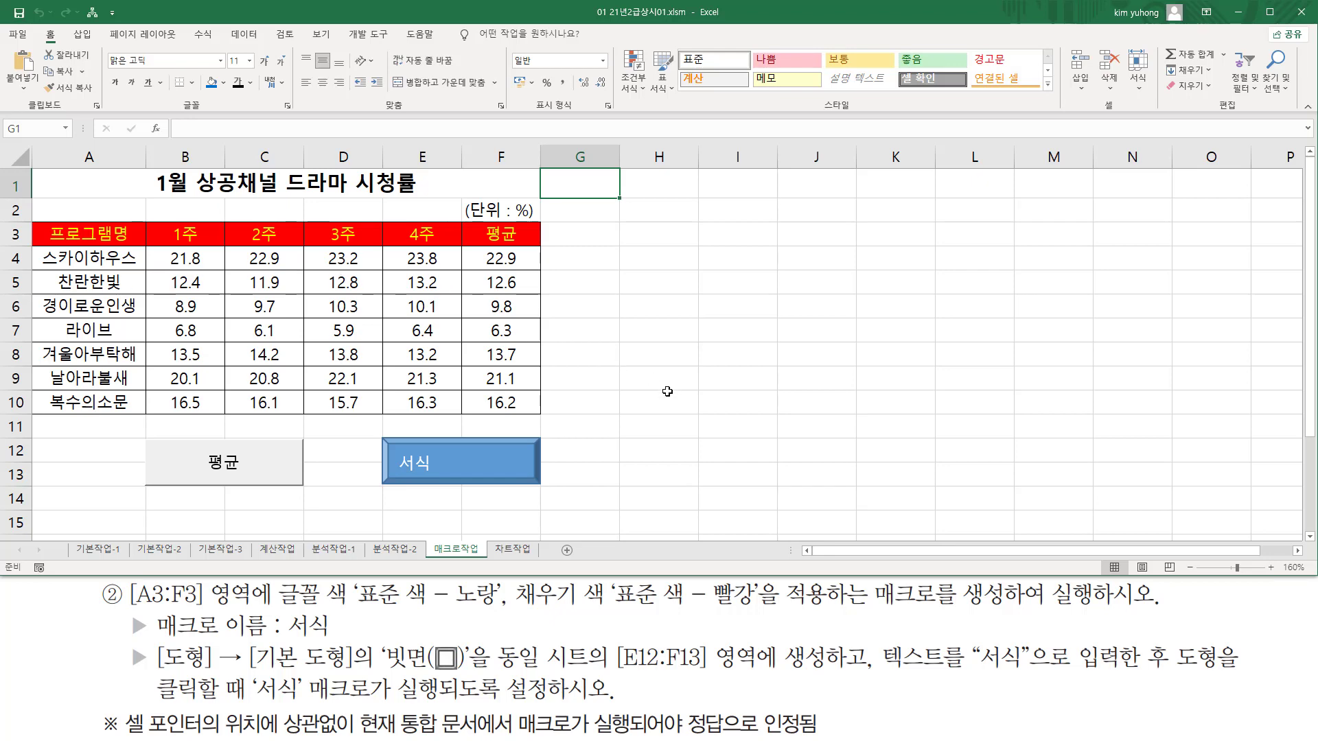
{"action": "left_click_drag", "start_coordinate": [362, 428], "coordinate": [578, 519]}
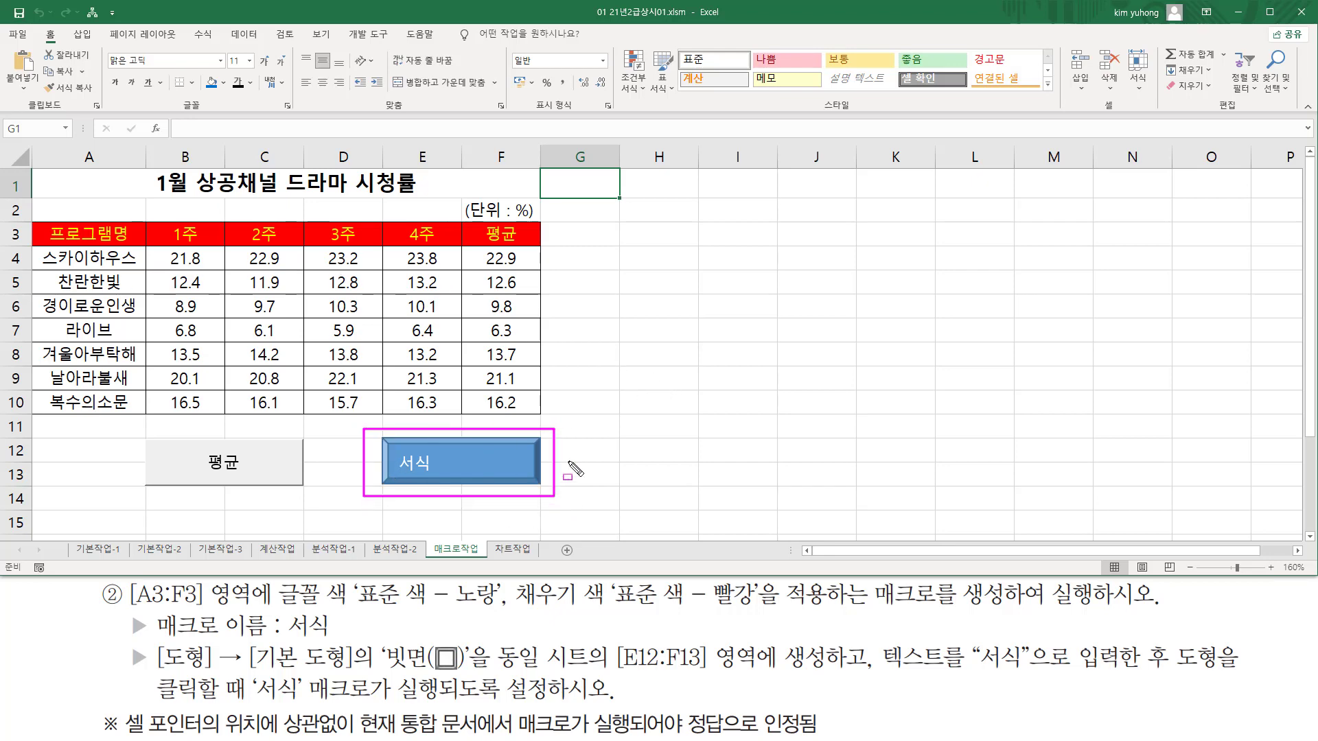
{"action": "key", "text": "Escape"}
{"action": "left_click", "coordinate": [616, 306]}
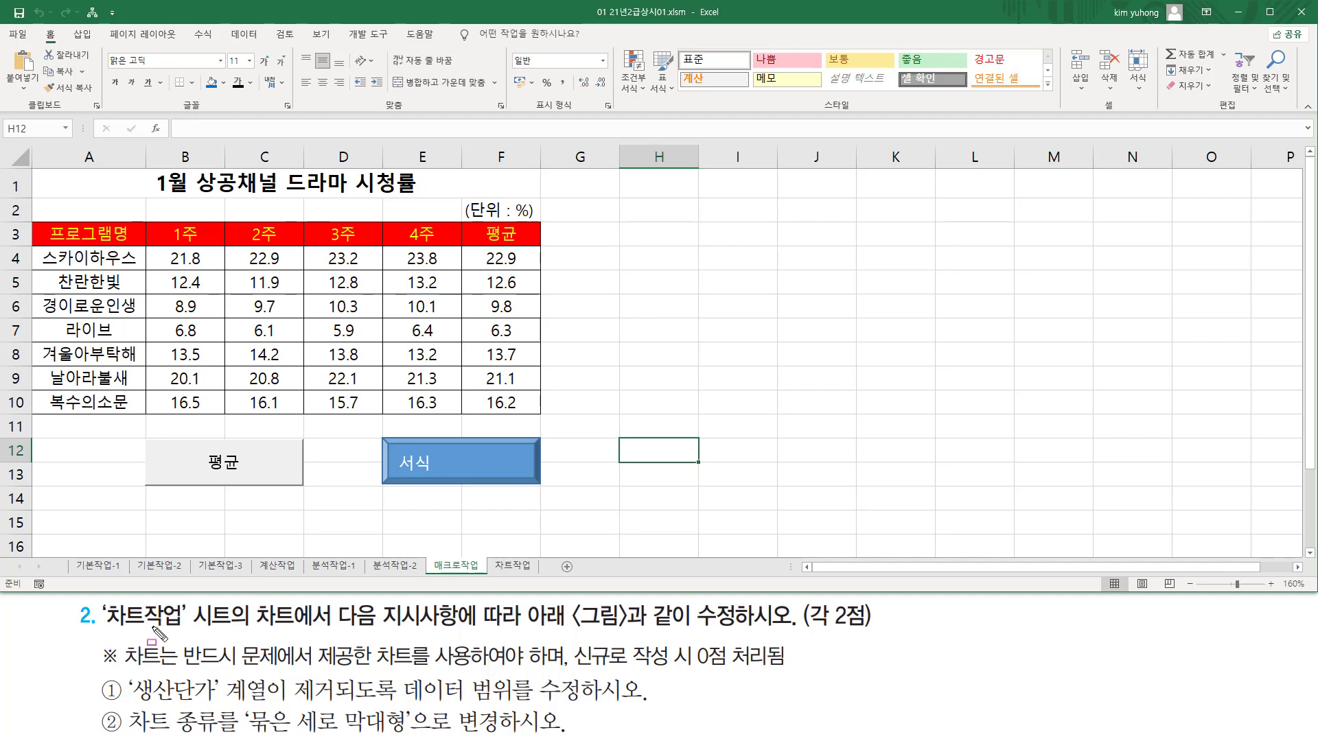
- Switch to the 차트작업 sheet
{"action": "mouse_move", "coordinate": [98, 629]}
{"action": "left_mouse_down"}
{"action": "mouse_move", "coordinate": [178, 630]}
{"action": "mouse_move", "coordinate": [190, 600]}
{"action": "mouse_move", "coordinate": [233, 600]}
{"action": "left_mouse_up"}
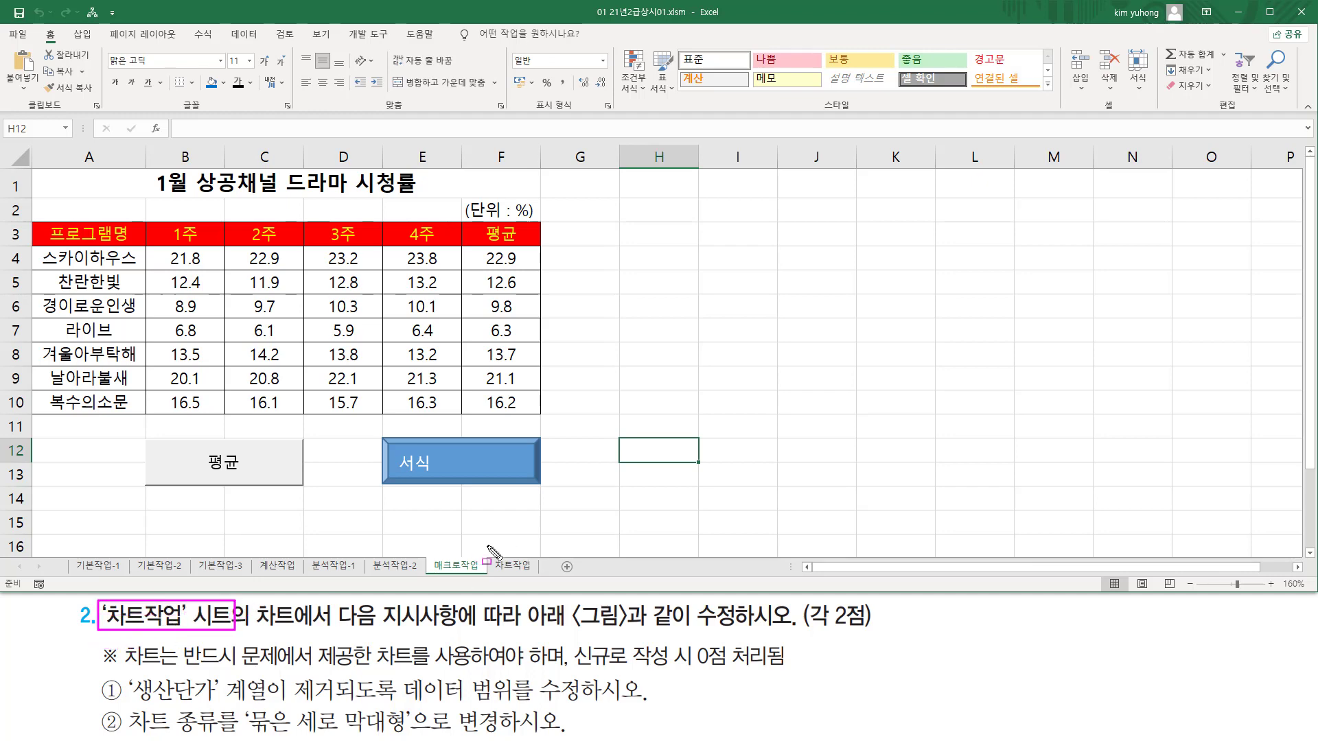
{"action": "left_click_drag", "start_coordinate": [486, 545], "coordinate": [538, 579]}
{"action": "key", "text": "Escape"}
{"action": "left_click", "coordinate": [513, 564]}
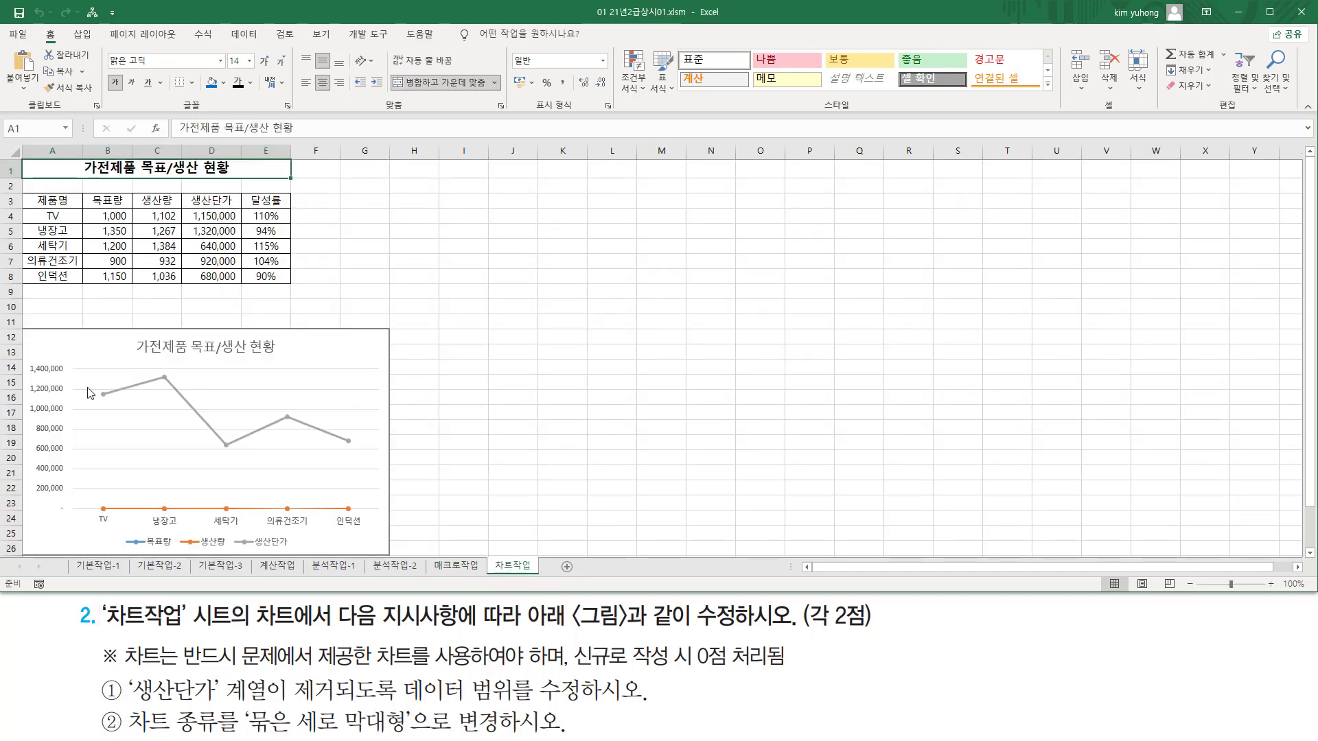
- Compare the existing 가전제품 목표/생산 현황 line chart with the reference picture of the required chart
{"action": "scroll", "coordinate": [197, 280], "scroll_direction": "up", "scroll_amount": 4, "text": "ctrl"}
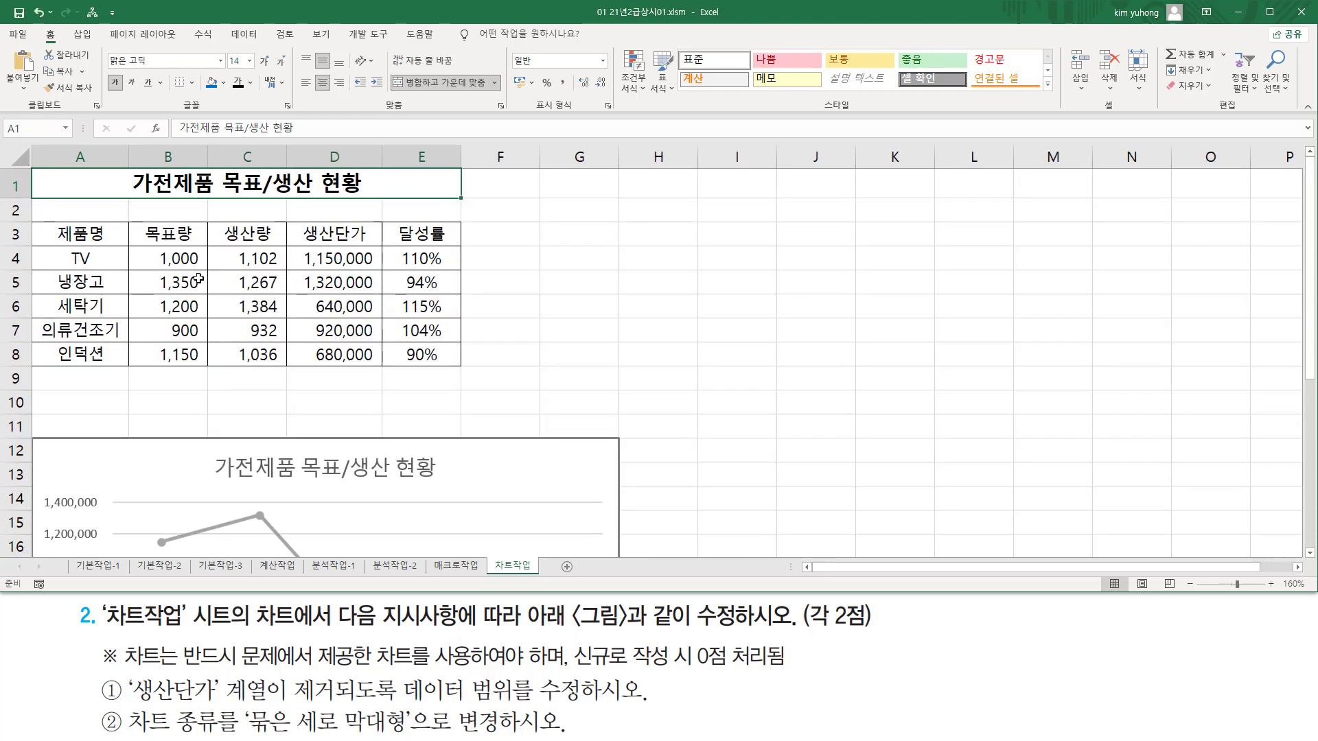
{"action": "scroll", "coordinate": [435, 376], "scroll_direction": "down", "scroll_amount": 5}
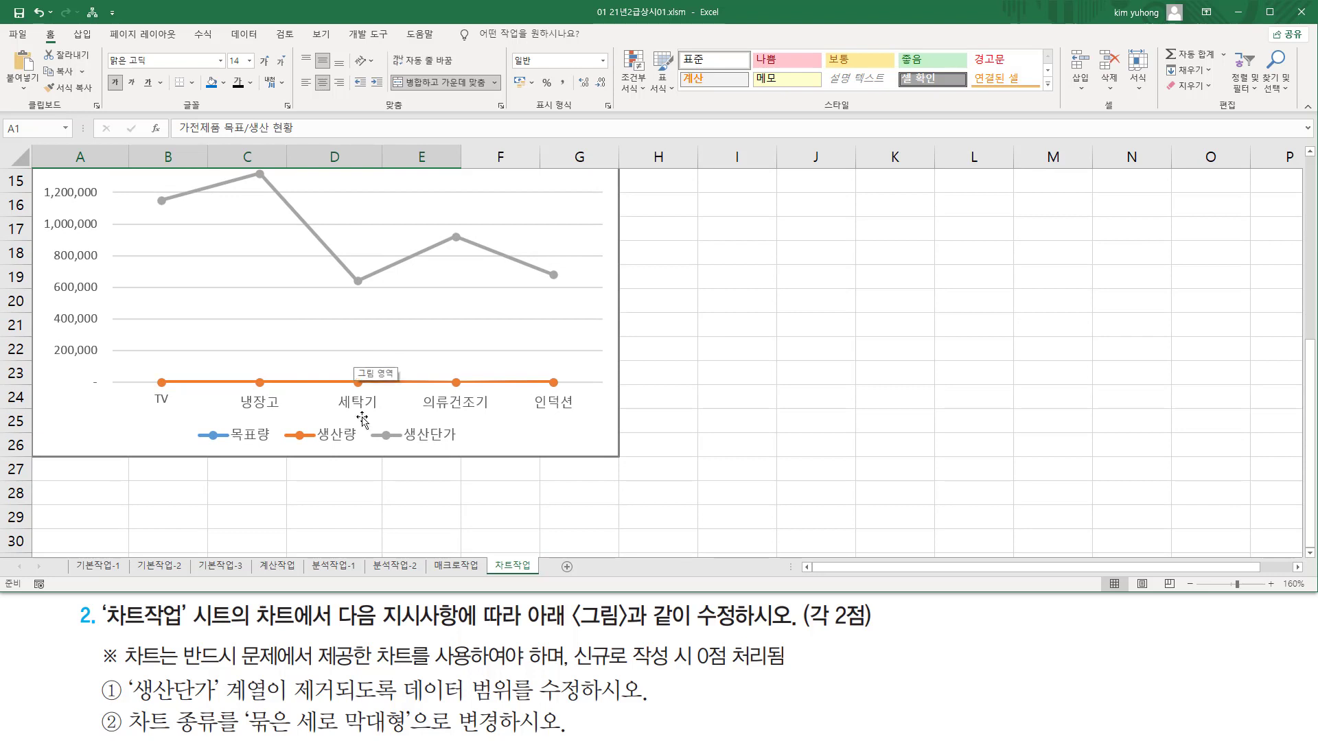
{"action": "scroll", "coordinate": [354, 343], "scroll_direction": "up", "scroll_amount": 2}
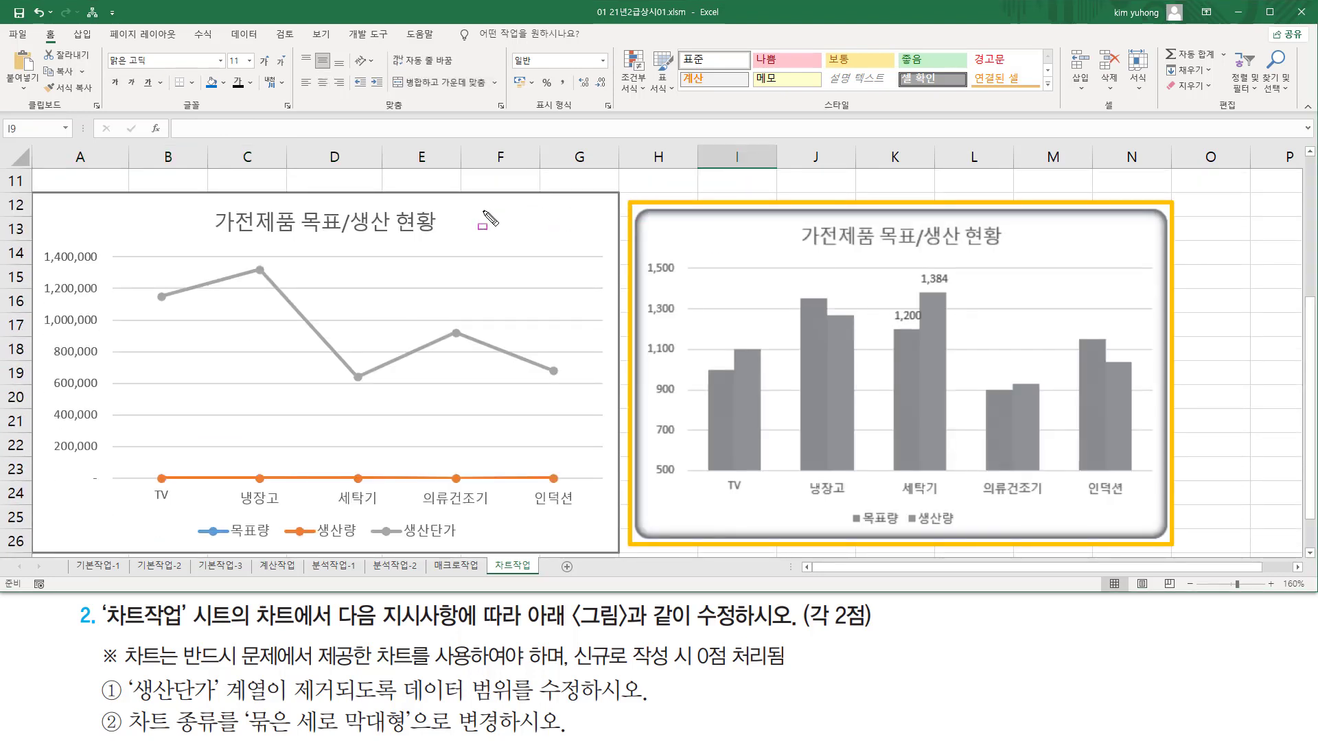
{"action": "left_click_drag", "start_coordinate": [43, 204], "coordinate": [263, 367]}
{"action": "left_click_drag", "start_coordinate": [365, 405], "coordinate": [583, 543]}
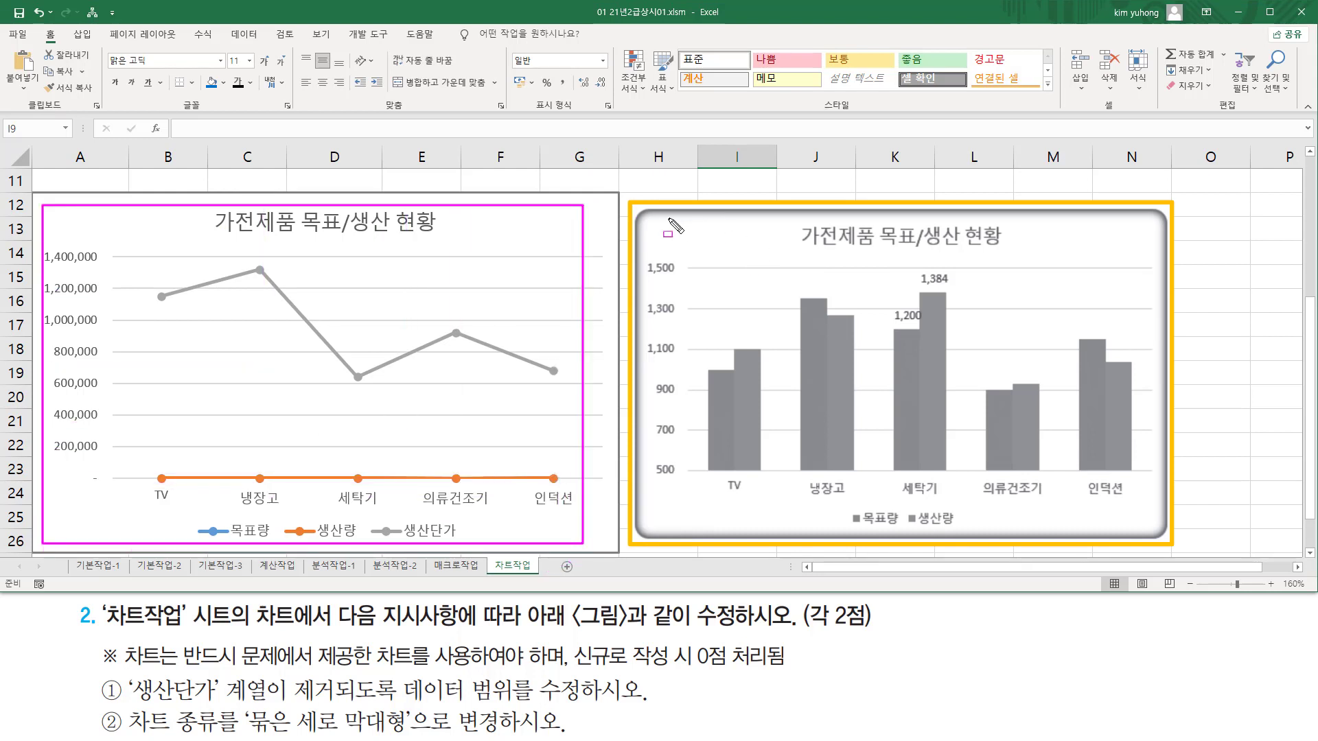
{"action": "mouse_move", "coordinate": [649, 213]}
{"action": "left_mouse_down"}
{"action": "mouse_move", "coordinate": [1139, 504]}
{"action": "mouse_move", "coordinate": [1154, 528]}
{"action": "left_mouse_up"}
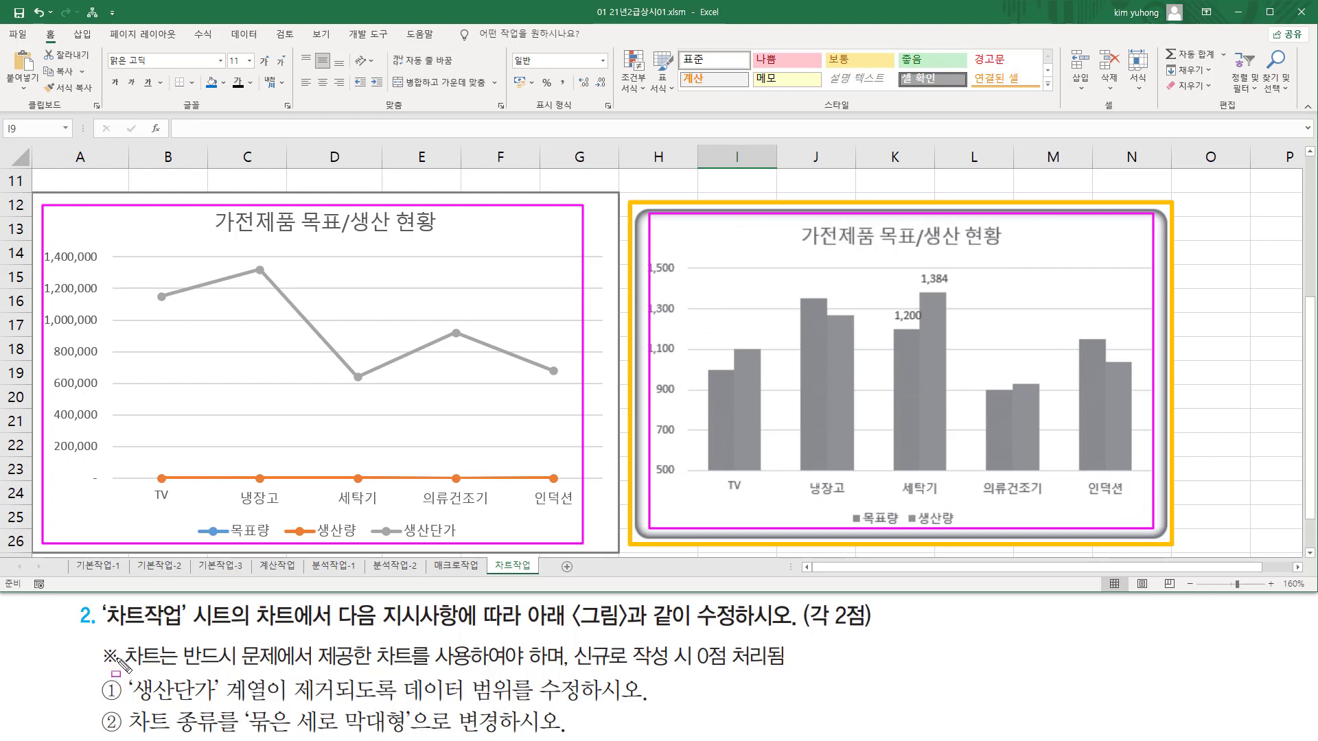
- Read the task note about using the provided chart and select the 가전제품 목표/생산 현황 line chart
{"action": "mouse_move", "coordinate": [94, 639]}
{"action": "left_mouse_down"}
{"action": "mouse_move", "coordinate": [123, 669]}
{"action": "mouse_move", "coordinate": [488, 668]}
{"action": "left_mouse_up"}
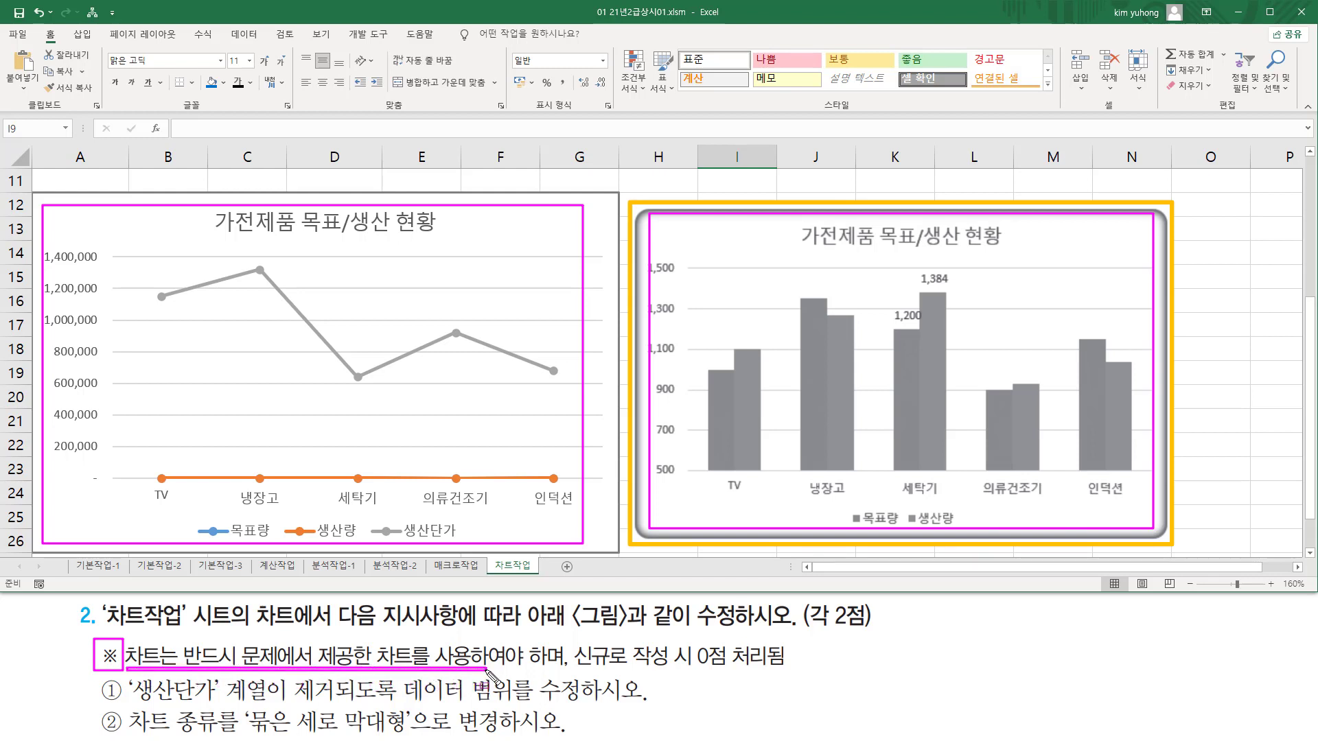
{"action": "mouse_move", "coordinate": [574, 672]}
{"action": "left_mouse_down"}
{"action": "mouse_move", "coordinate": [764, 671]}
{"action": "mouse_move", "coordinate": [790, 641]}
{"action": "left_mouse_up"}
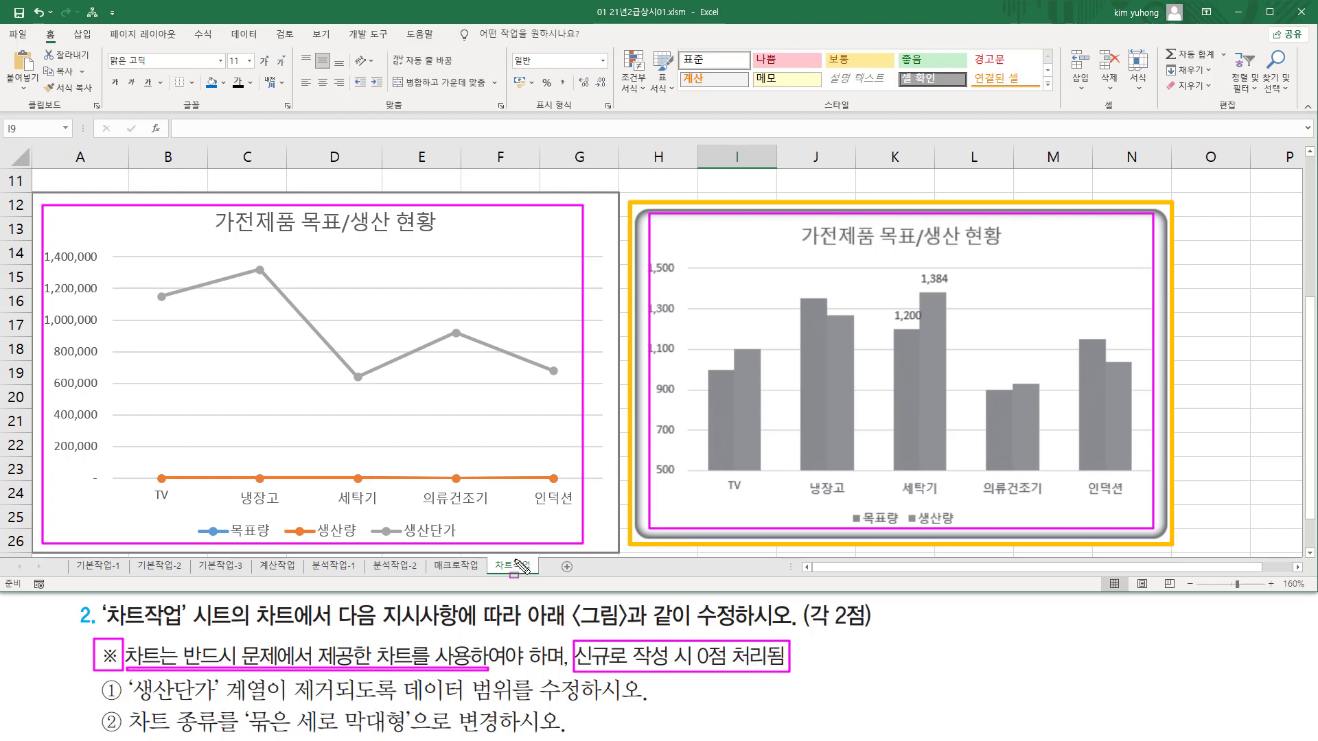
{"action": "key", "text": "Escape"}
{"action": "left_click", "coordinate": [145, 213]}
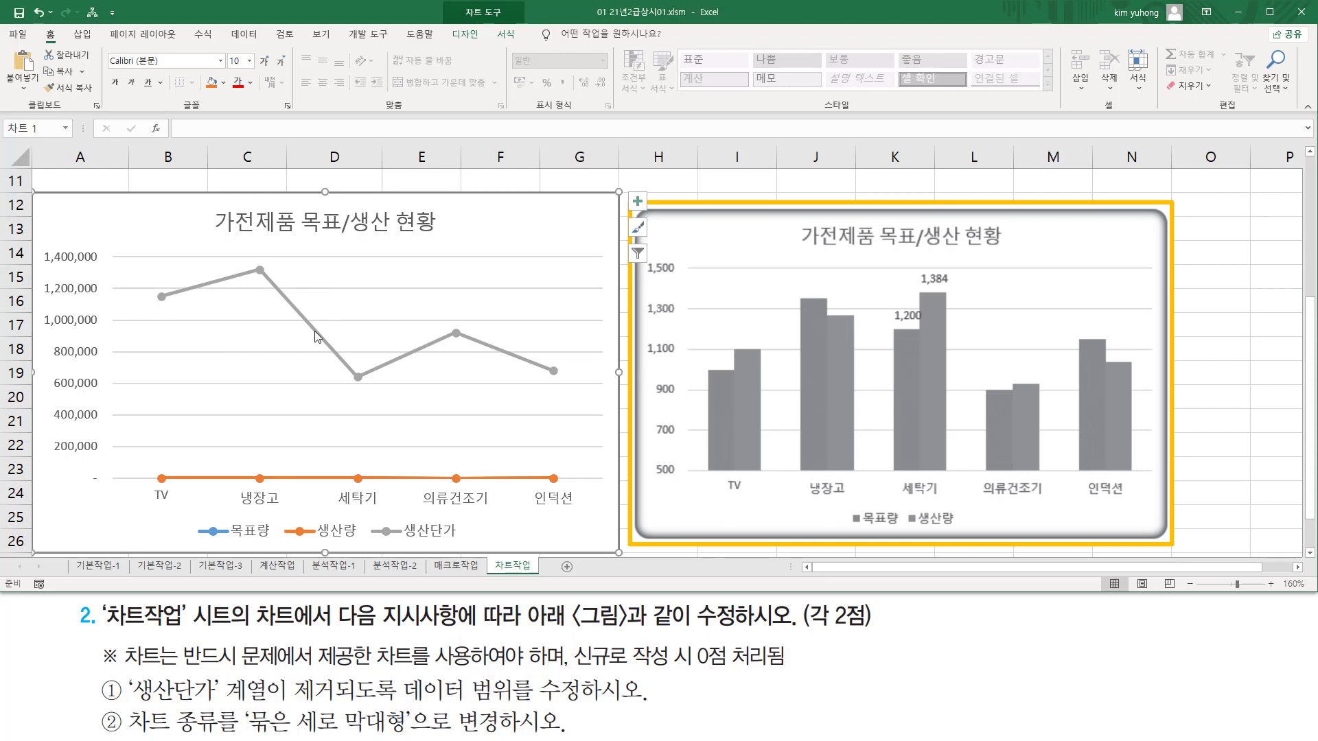
{"action": "mouse_move", "coordinate": [314, 332]}
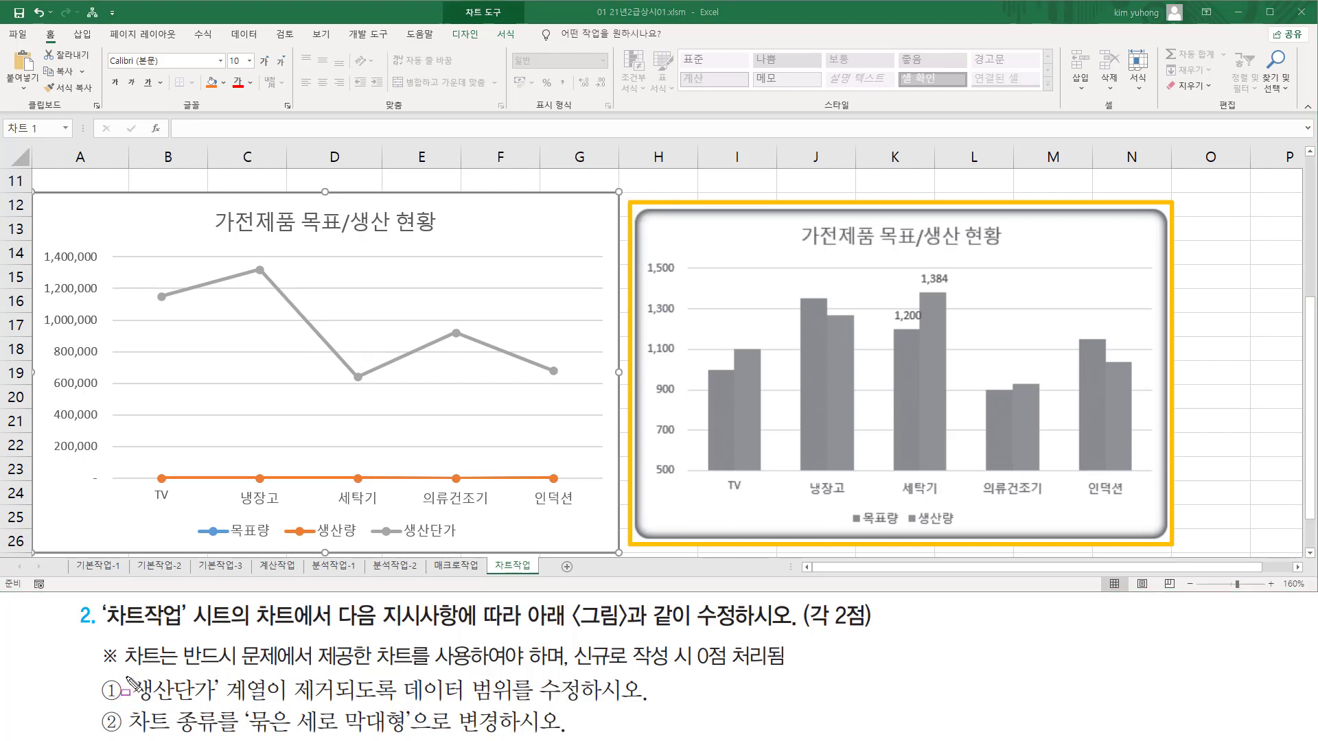
- Delete the 생산단가 series from the 가전제품 목표/생산 현황 chart
{"action": "mouse_move", "coordinate": [124, 672]}
{"action": "left_mouse_down"}
{"action": "mouse_move", "coordinate": [244, 706]}
{"action": "mouse_move", "coordinate": [632, 701]}
{"action": "left_mouse_up"}
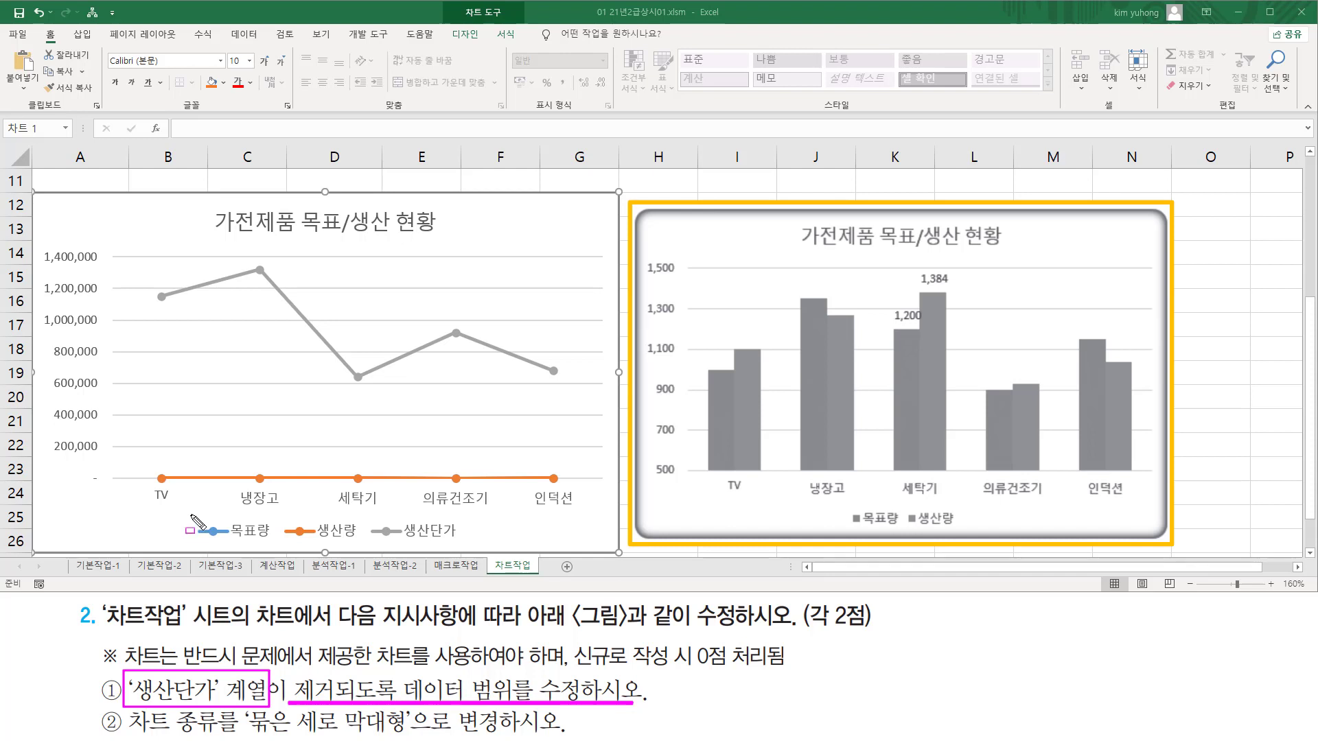
{"action": "mouse_move", "coordinate": [191, 516]}
{"action": "left_mouse_down"}
{"action": "mouse_move", "coordinate": [273, 545]}
{"action": "mouse_move", "coordinate": [471, 542]}
{"action": "left_mouse_up"}
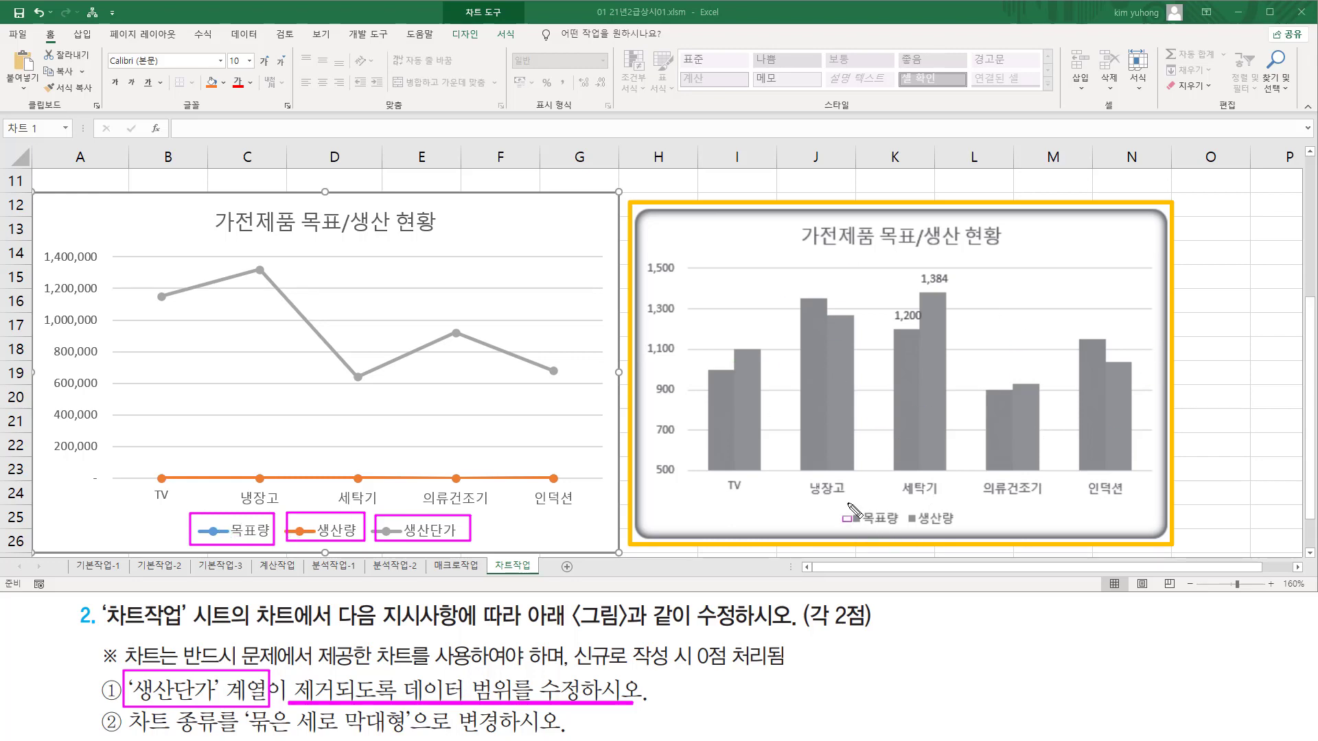
{"action": "left_click_drag", "start_coordinate": [846, 507], "coordinate": [962, 530]}
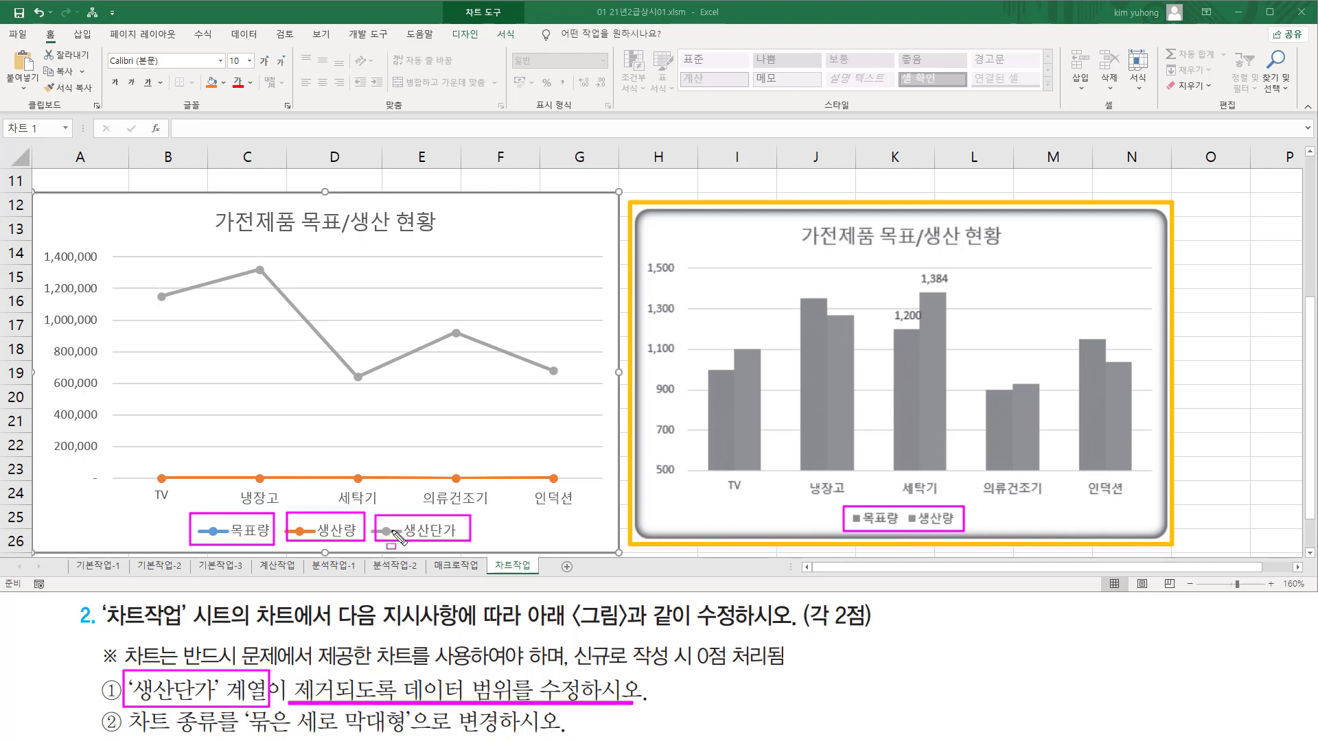
{"action": "left_click_drag", "start_coordinate": [389, 536], "coordinate": [462, 526]}
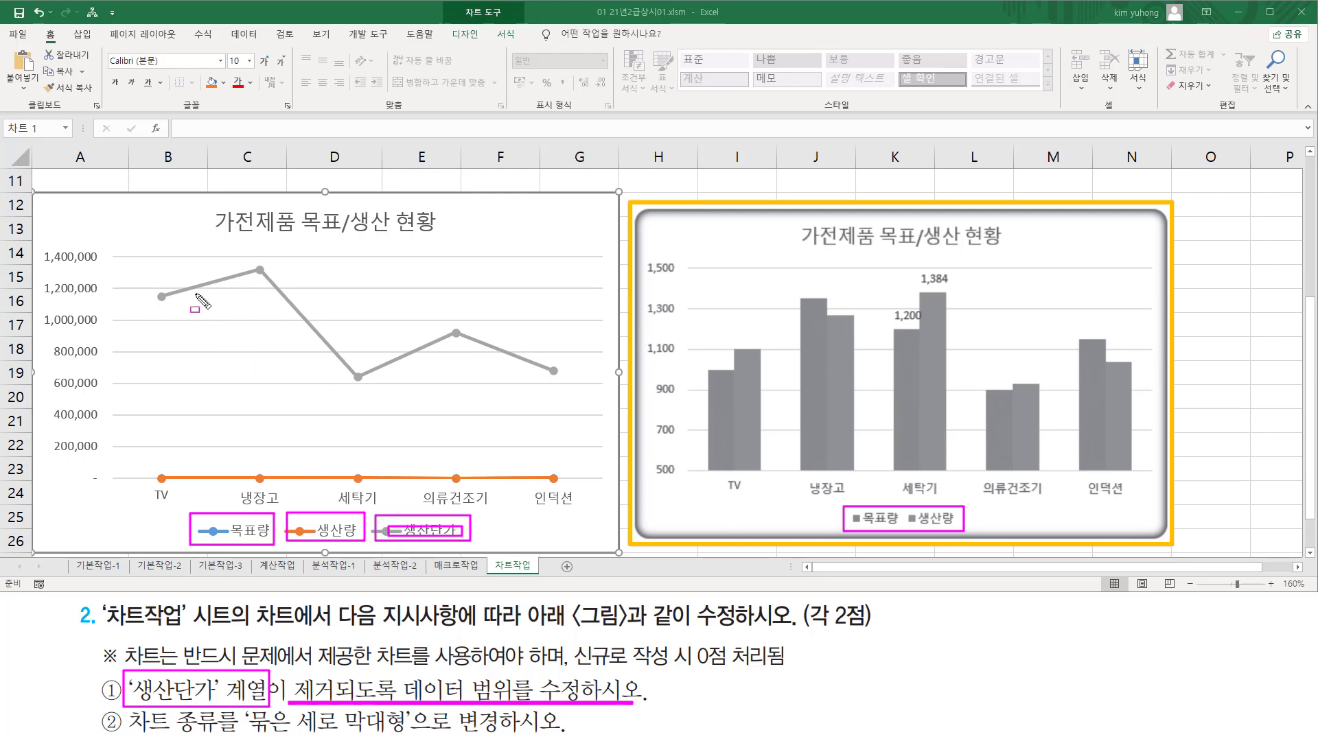
{"action": "mouse_move", "coordinate": [147, 251]}
{"action": "left_mouse_down"}
{"action": "mouse_move", "coordinate": [607, 390]}
{"action": "mouse_move", "coordinate": [597, 394]}
{"action": "left_mouse_up"}
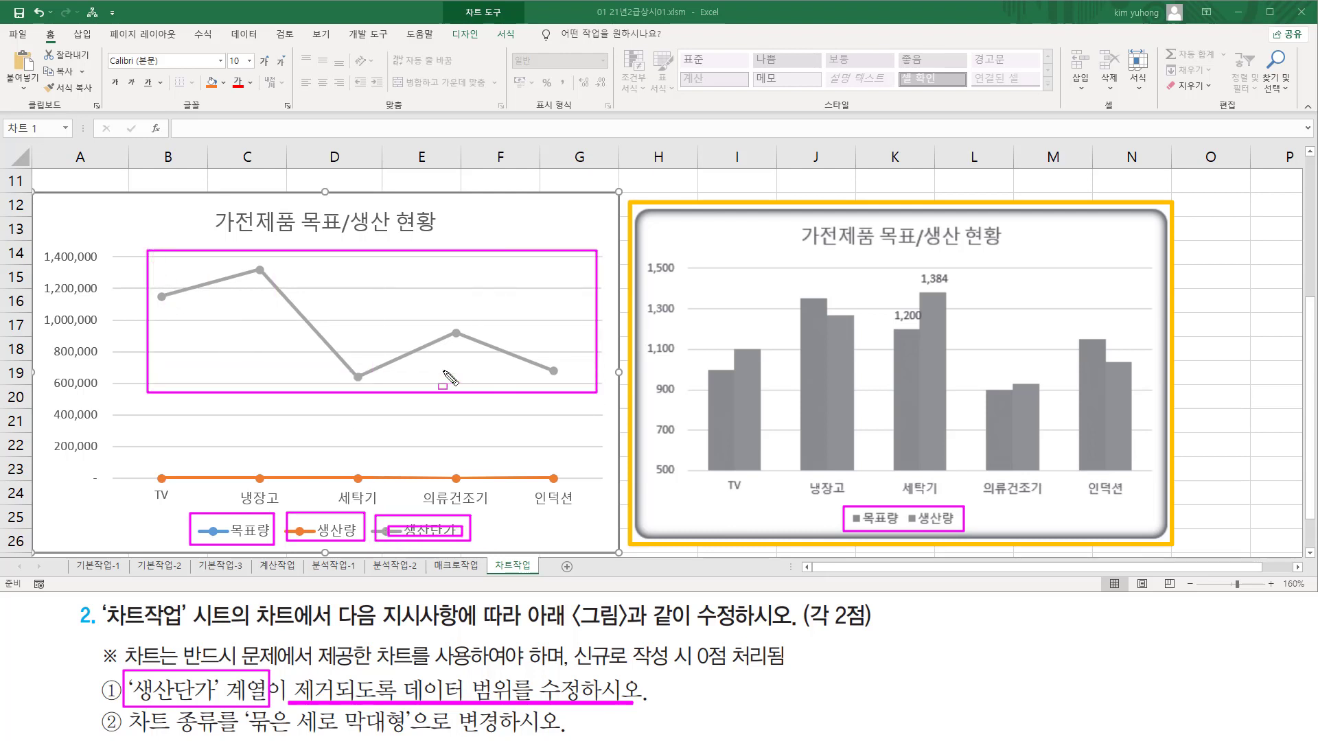
{"action": "key", "text": "Escape"}
{"action": "left_click", "coordinate": [411, 358]}
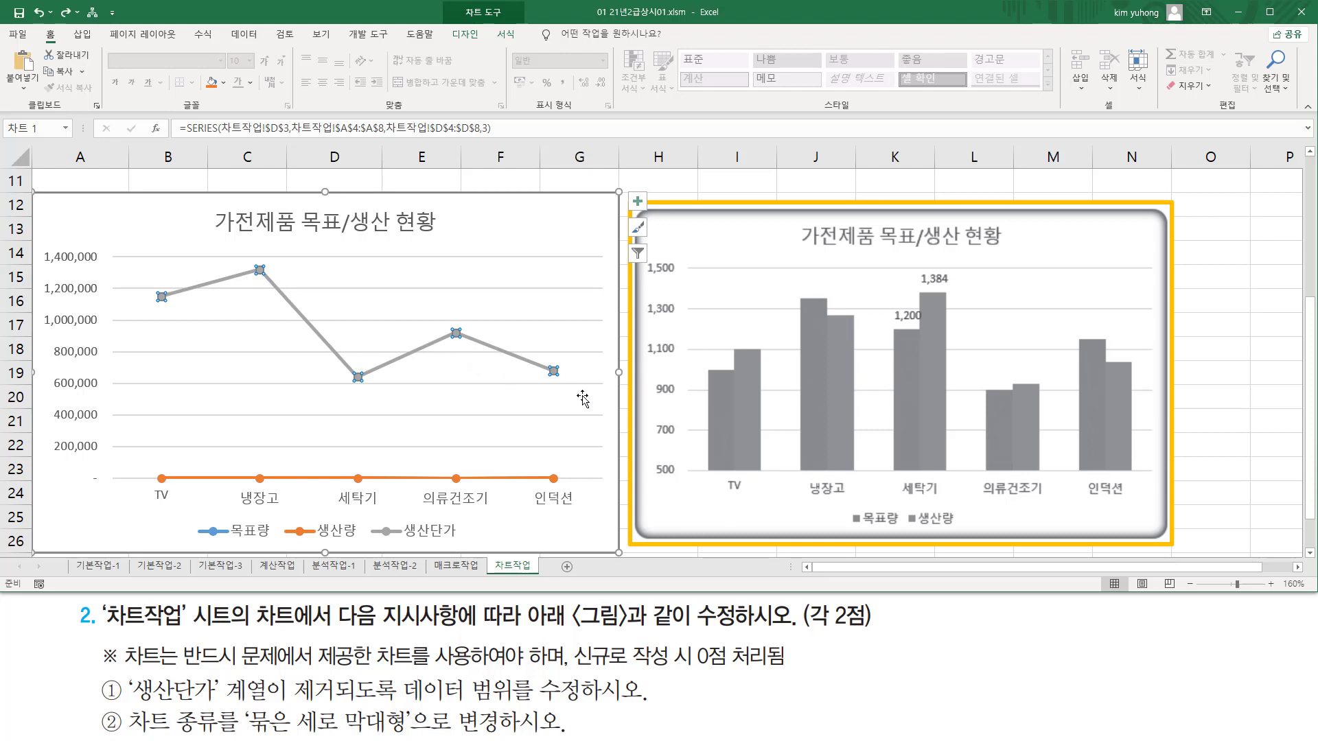
{"action": "key", "text": "Delete"}
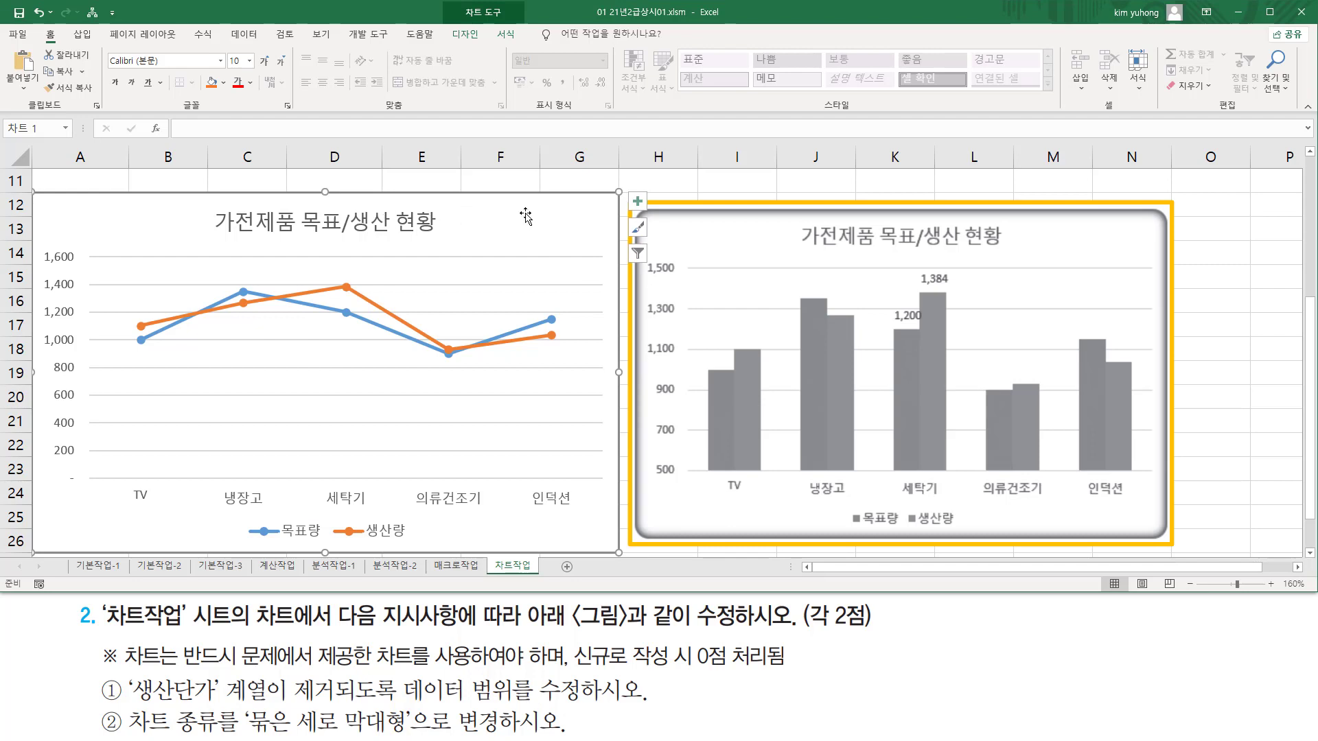
- Change the type of the whole chart to clustered column (묶은 세로 막대형)
{"action": "left_click_drag", "start_coordinate": [466, 204], "coordinate": [582, 239]}
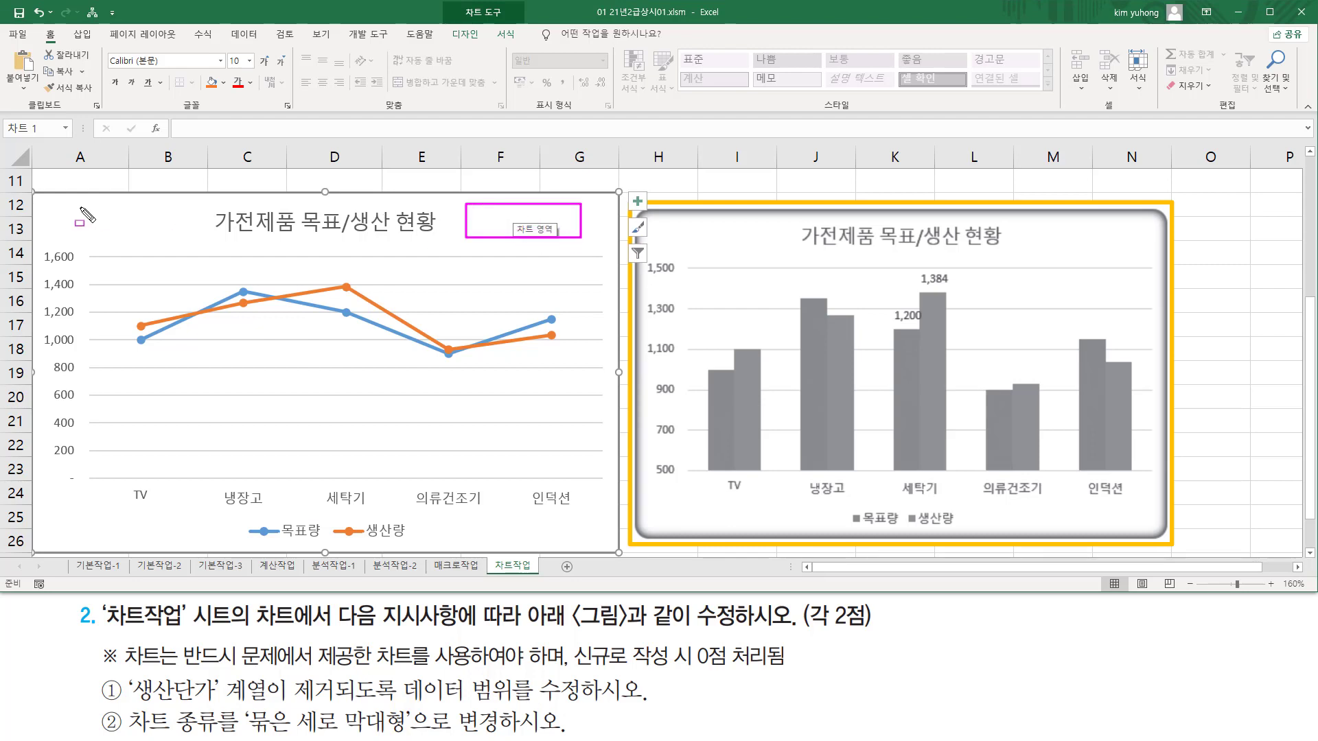
{"action": "left_click_drag", "start_coordinate": [71, 207], "coordinate": [173, 235]}
{"action": "key", "text": "Escape"}
{"action": "right_click", "coordinate": [507, 219]}
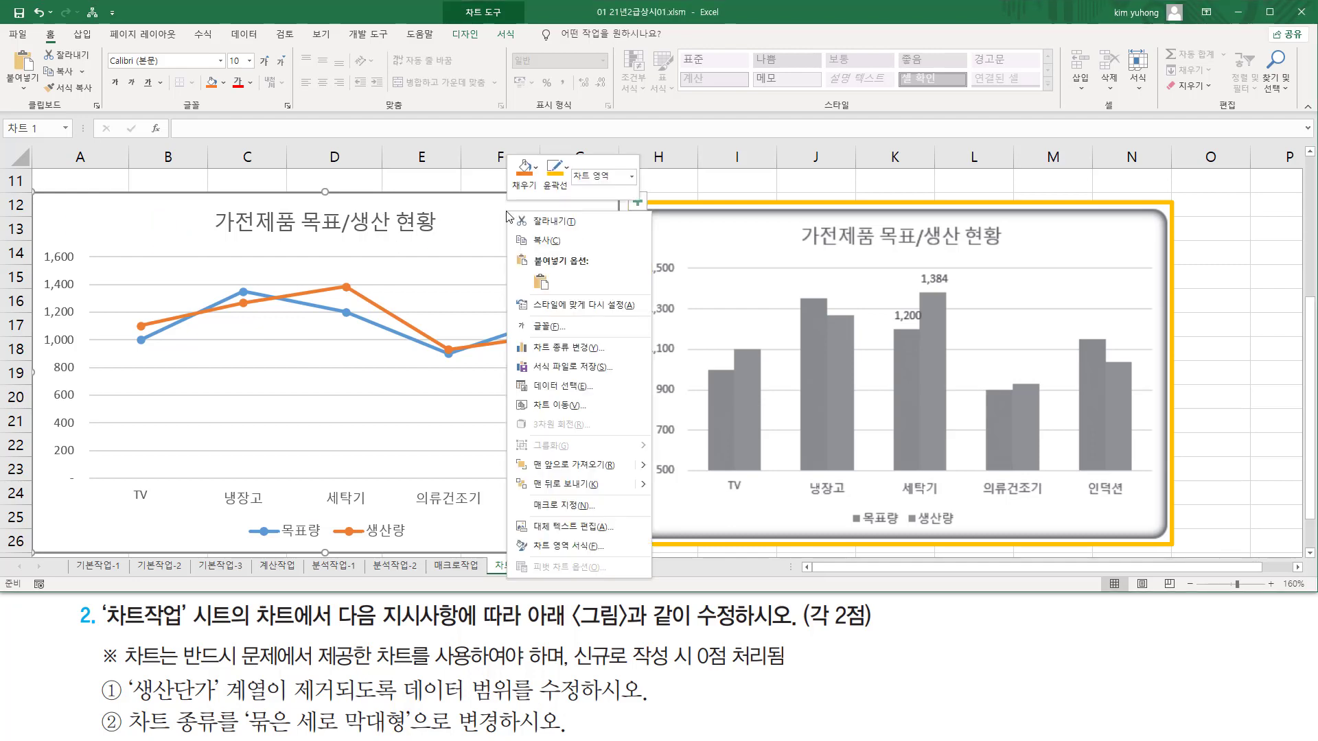
{"action": "left_click", "coordinate": [561, 348]}
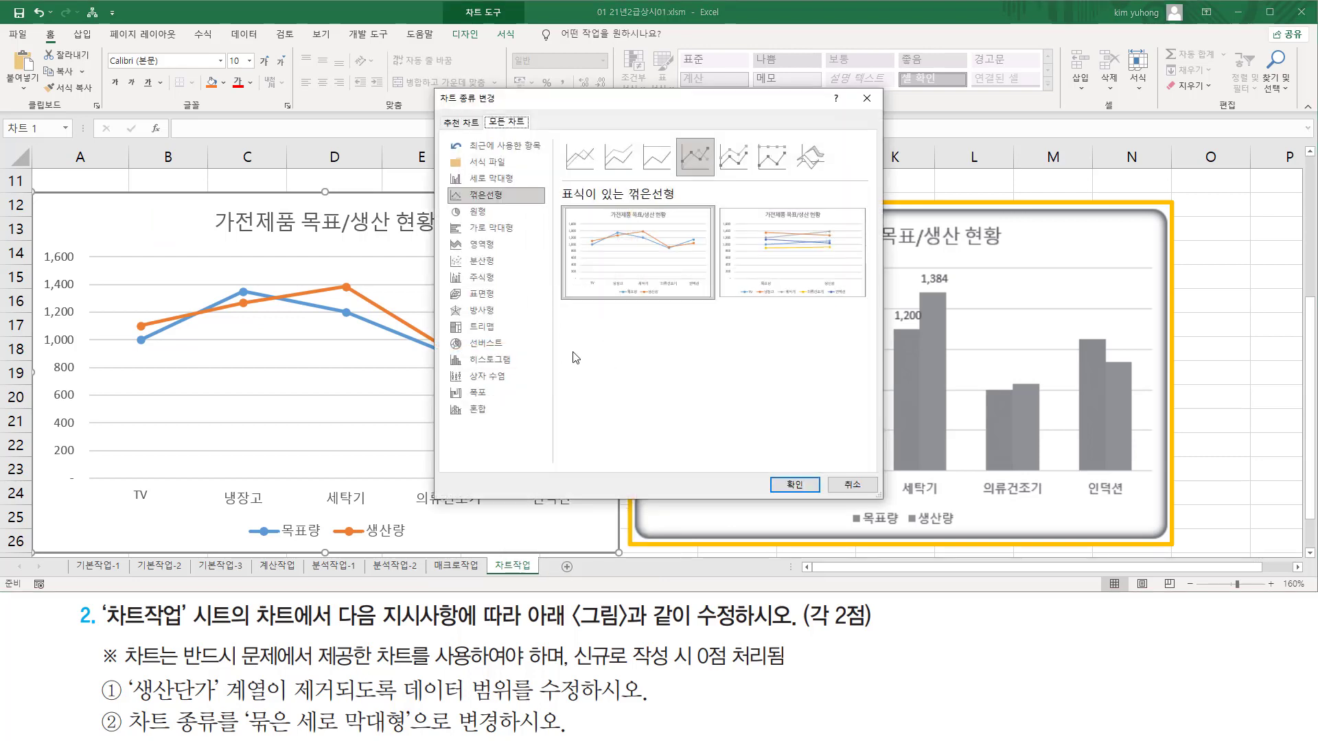
{"action": "left_click_drag", "start_coordinate": [244, 702], "coordinate": [409, 737]}
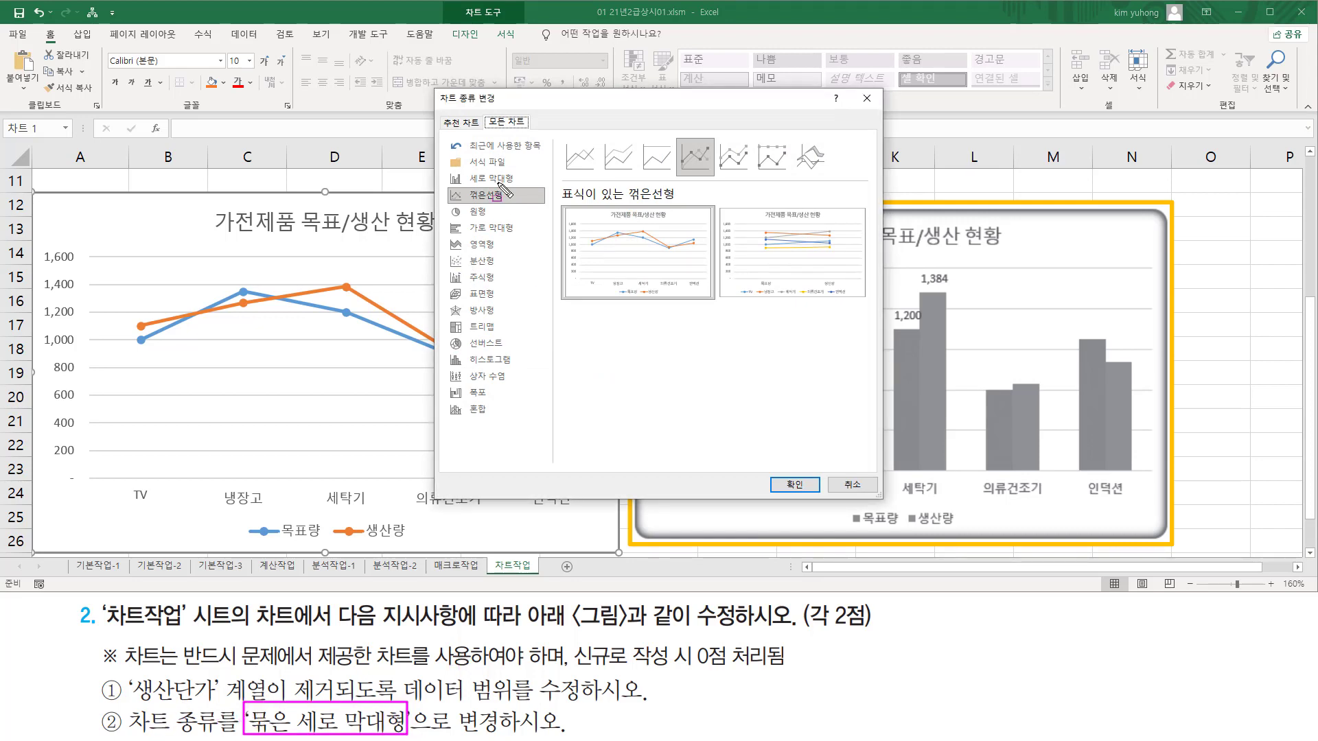
{"action": "left_click_drag", "start_coordinate": [466, 166], "coordinate": [523, 185]}
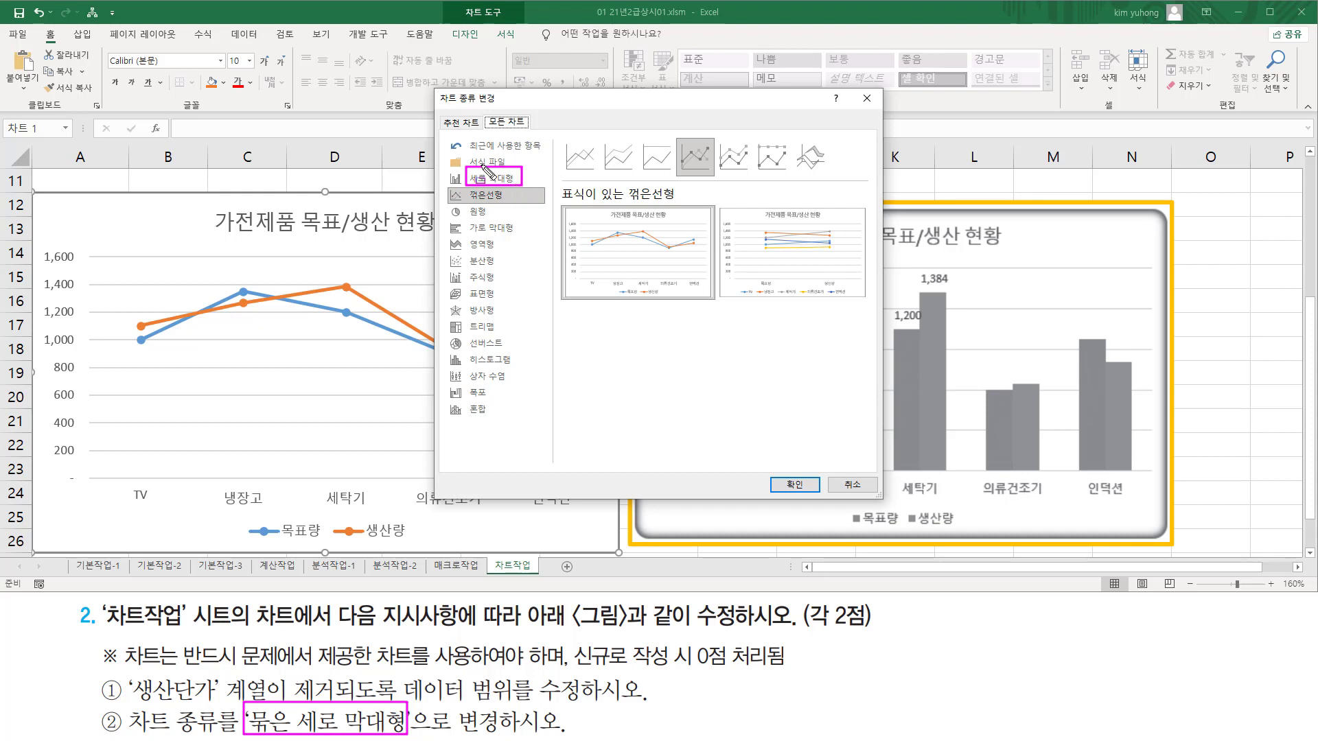
{"action": "left_click", "coordinate": [491, 180]}
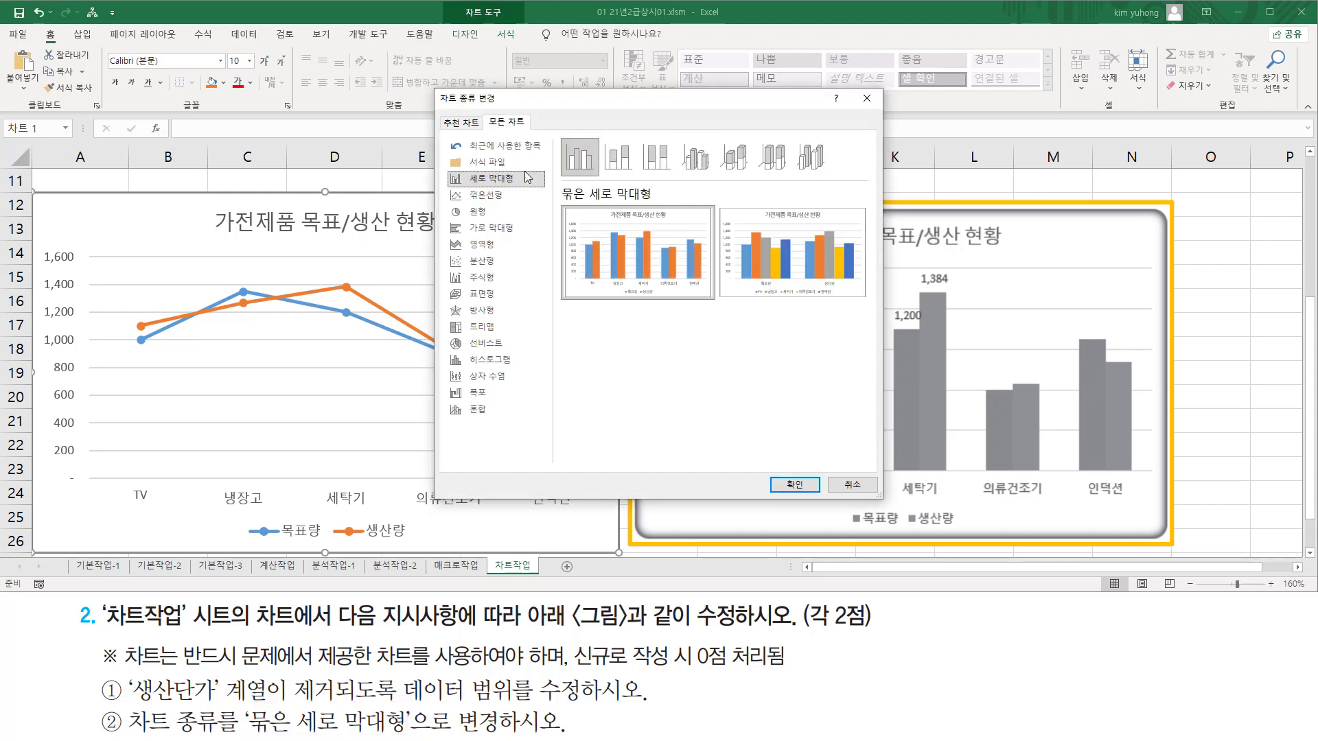
{"action": "left_click_drag", "start_coordinate": [562, 133], "coordinate": [598, 176]}
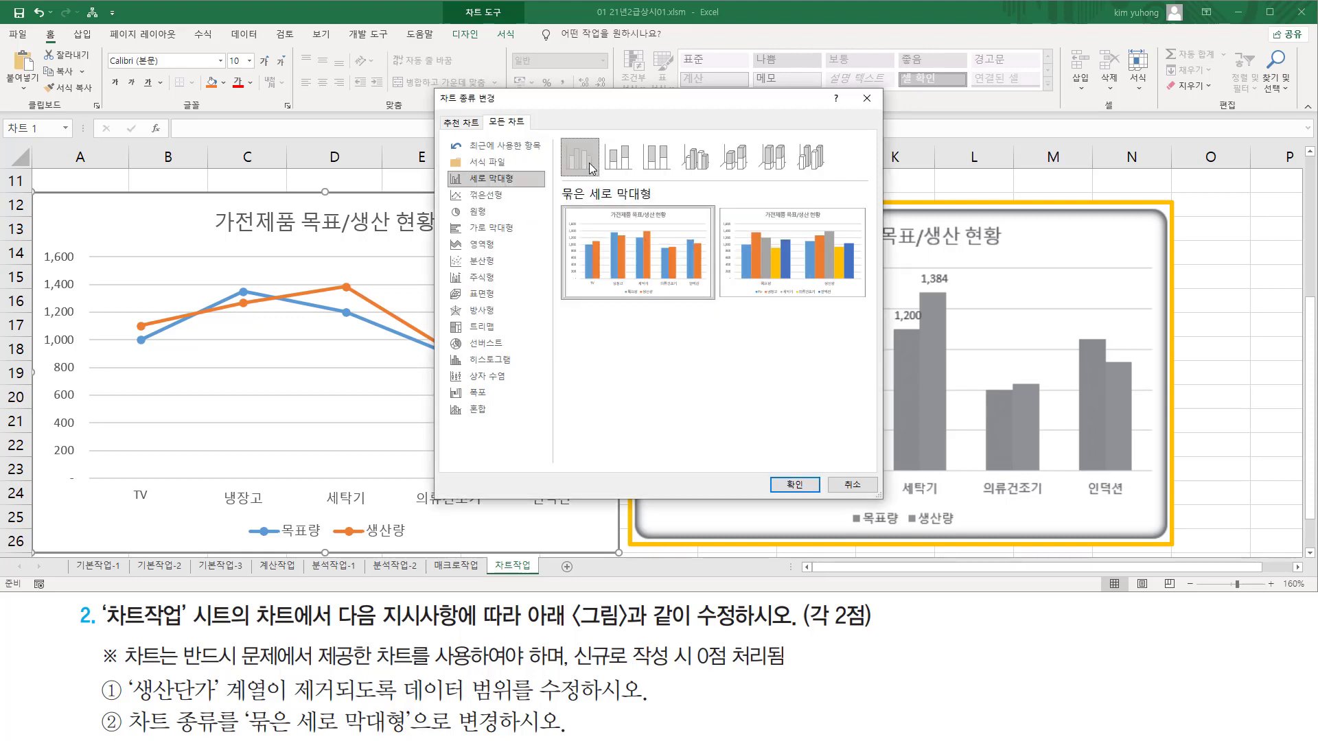
{"action": "left_click", "coordinate": [790, 485]}
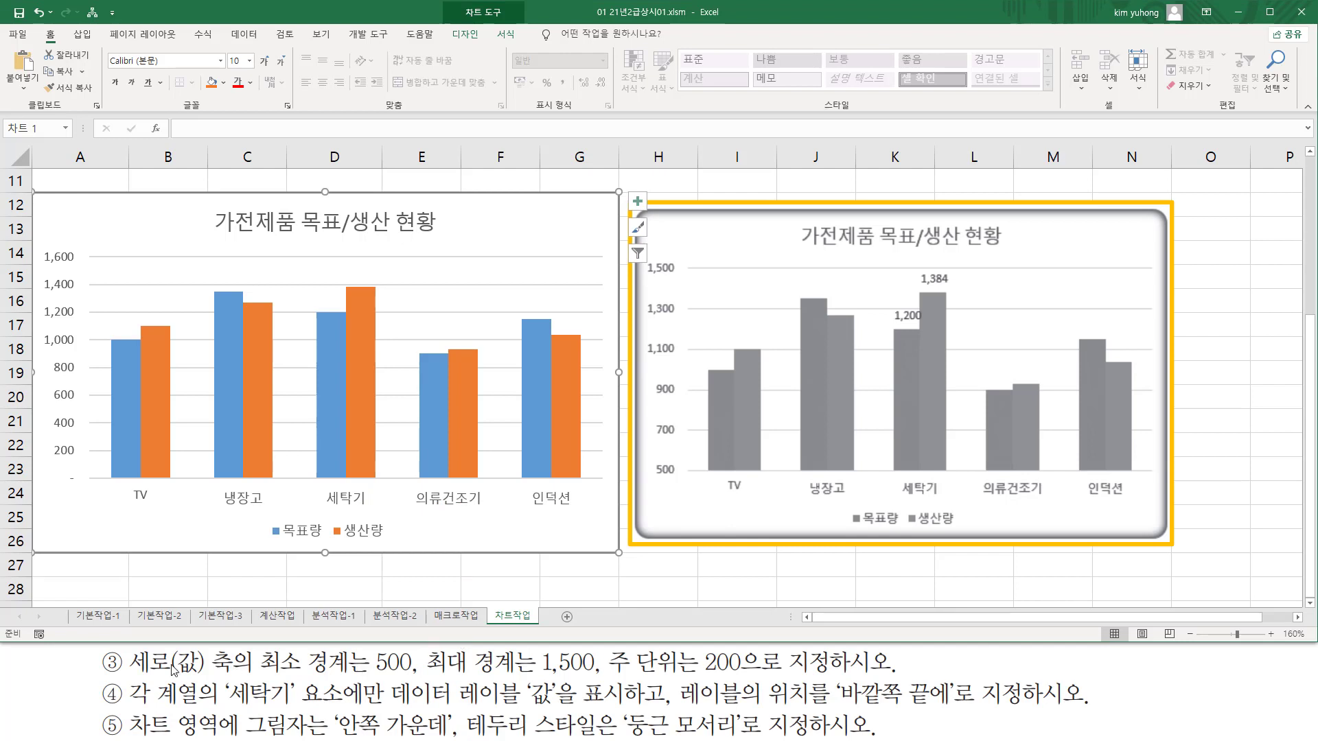
- Open the formatting options of the chart's vertical value axis and set its minimum bound to 500
{"action": "left_click_drag", "start_coordinate": [128, 675], "coordinate": [603, 679]}
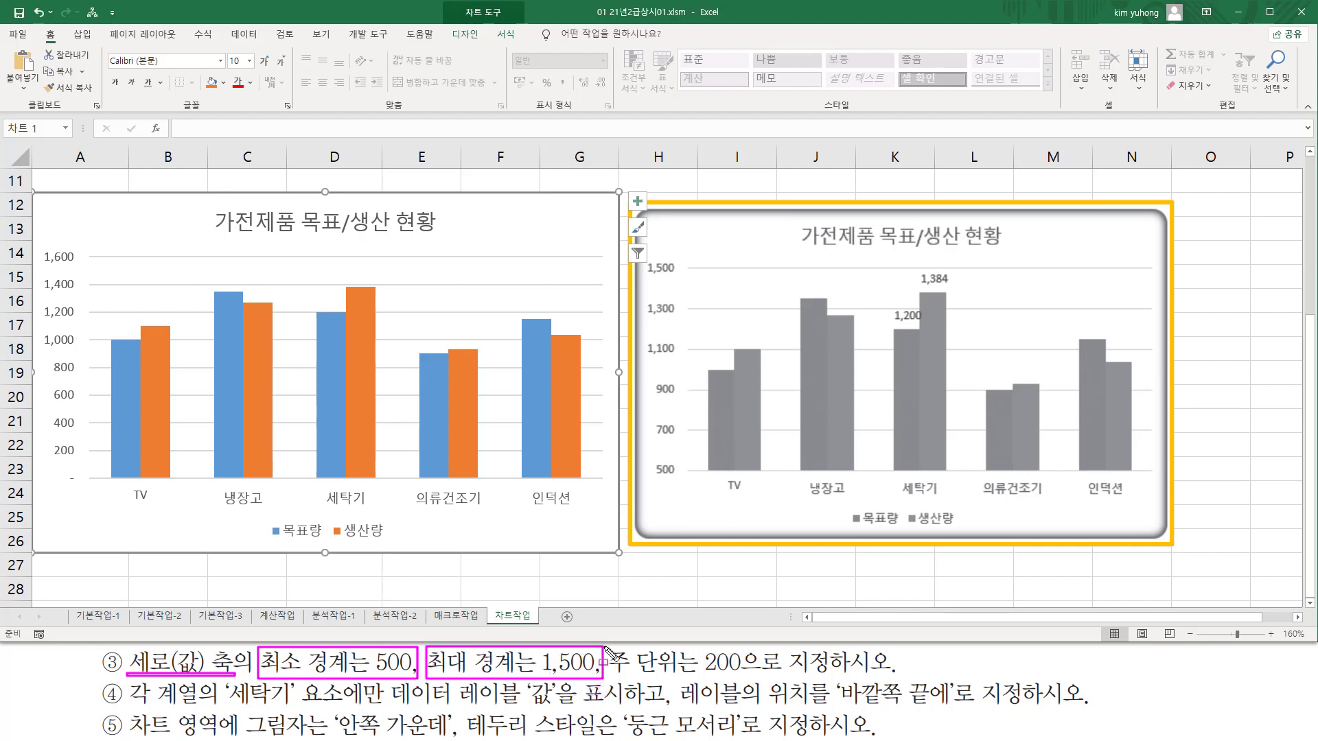
{"action": "mouse_move", "coordinate": [609, 647]}
{"action": "left_mouse_down"}
{"action": "mouse_move", "coordinate": [755, 689]}
{"action": "mouse_move", "coordinate": [748, 680]}
{"action": "left_mouse_up"}
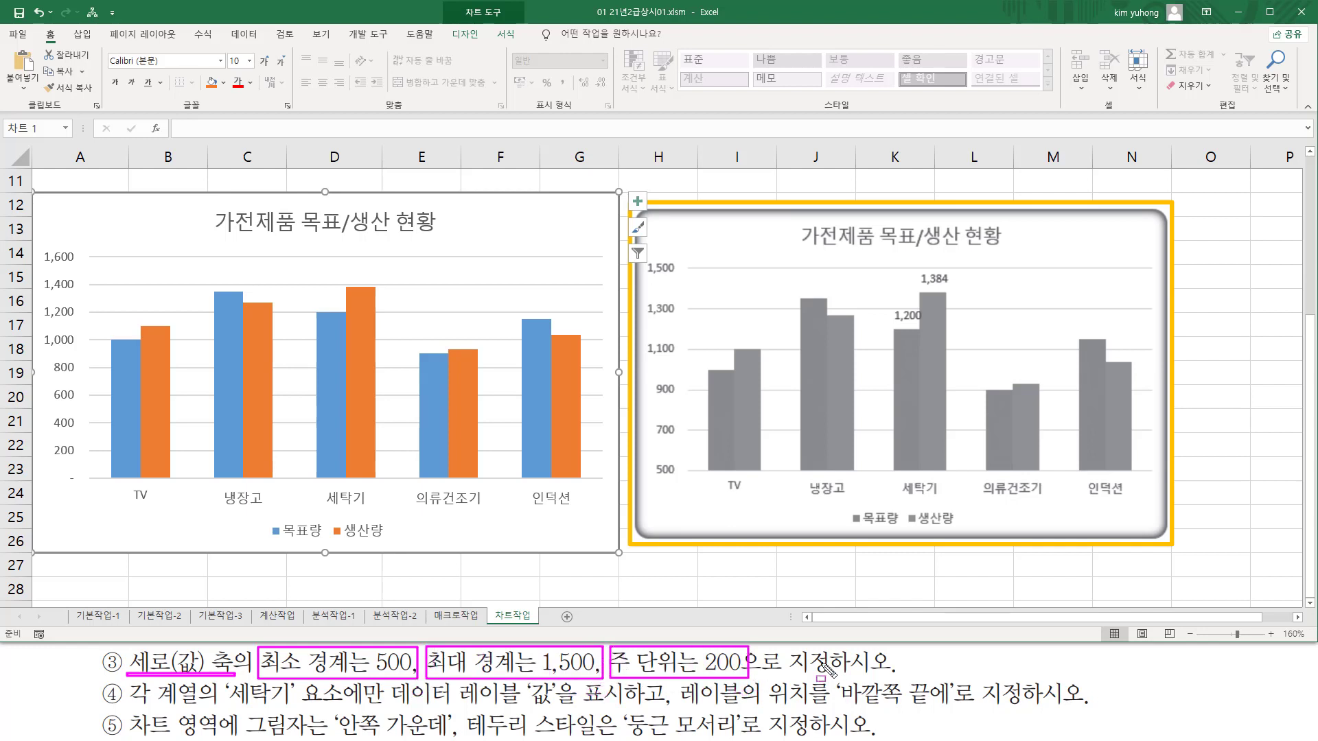
{"action": "mouse_move", "coordinate": [46, 239]}
{"action": "left_mouse_down"}
{"action": "mouse_move", "coordinate": [84, 405]}
{"action": "mouse_move", "coordinate": [81, 471]}
{"action": "left_mouse_up"}
{"action": "left_click", "coordinate": [62, 288]}
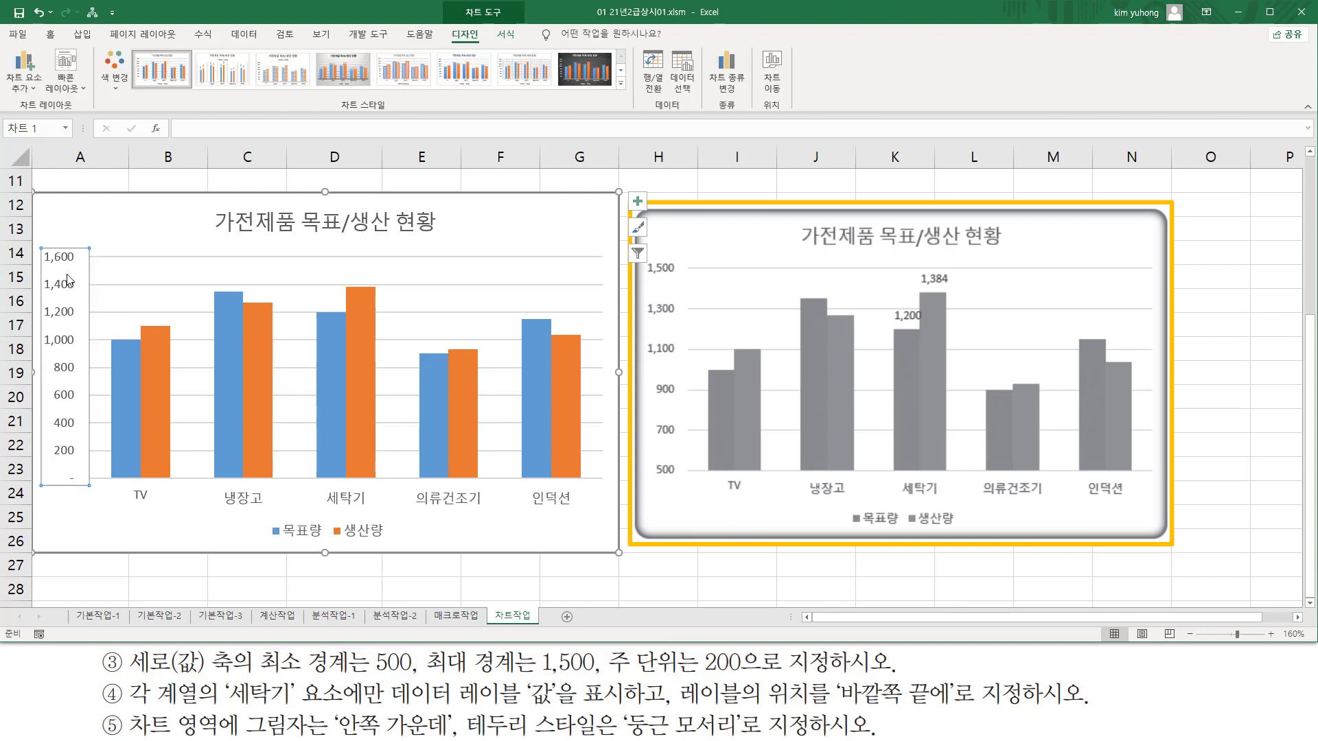
{"action": "double_click", "coordinate": [68, 280]}
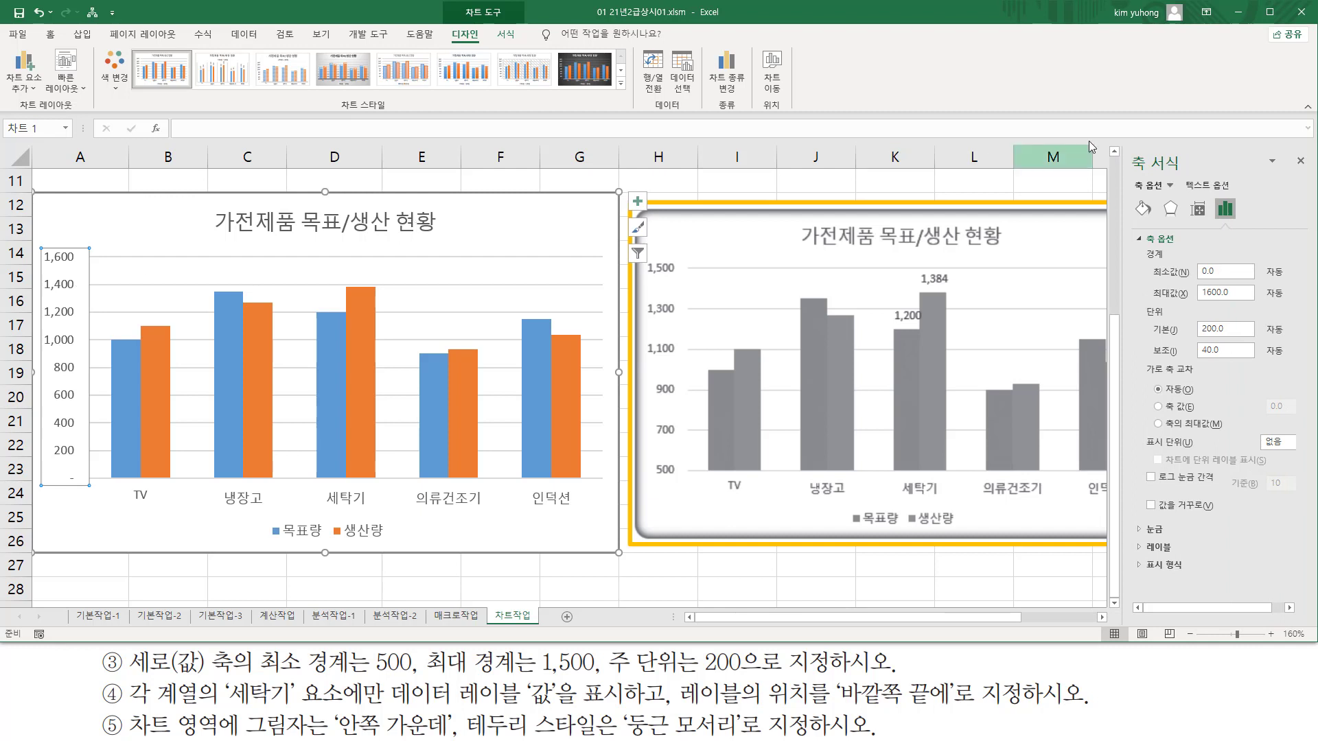
{"action": "left_click_drag", "start_coordinate": [1137, 171], "coordinate": [1187, 176]}
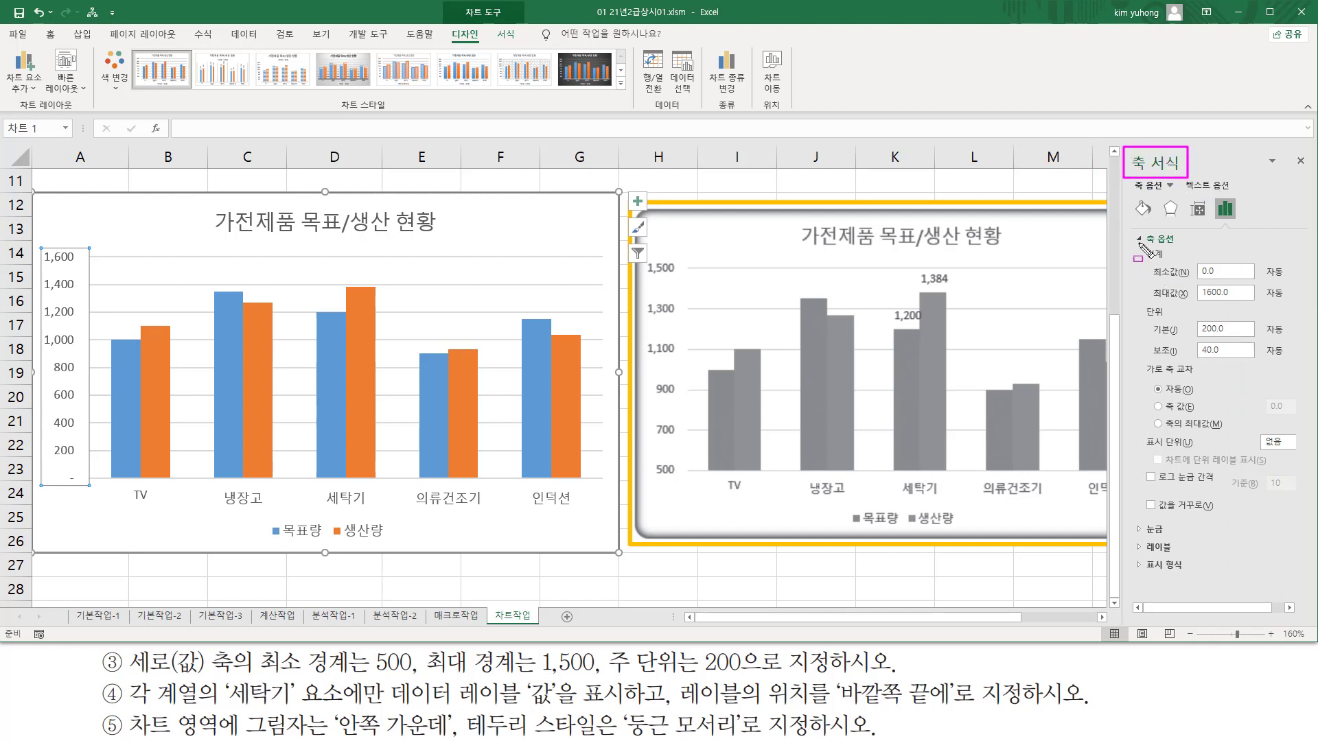
{"action": "mouse_move", "coordinate": [1138, 242]}
{"action": "left_mouse_down"}
{"action": "mouse_move", "coordinate": [1204, 300]}
{"action": "mouse_move", "coordinate": [1206, 320]}
{"action": "mouse_move", "coordinate": [1266, 338]}
{"action": "left_mouse_up"}
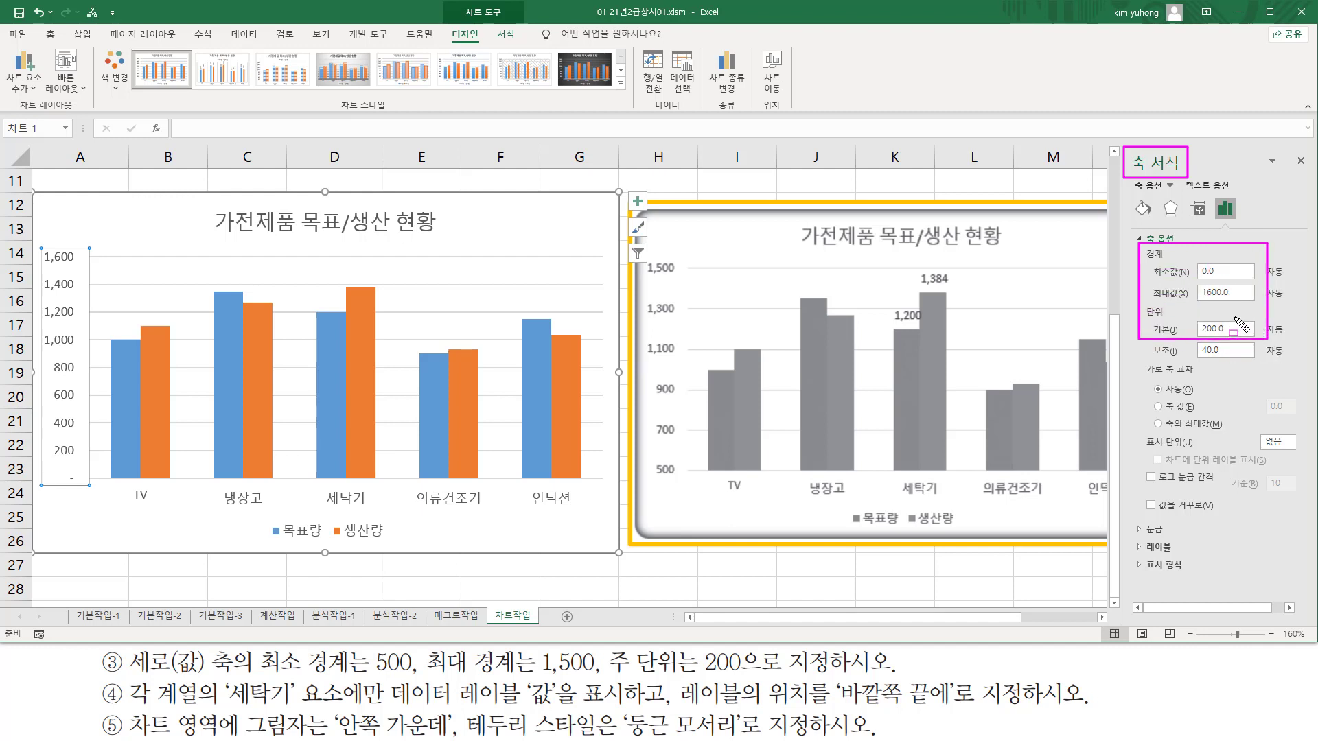
{"action": "key", "text": "Escape"}
{"action": "left_click", "coordinate": [1230, 273]}
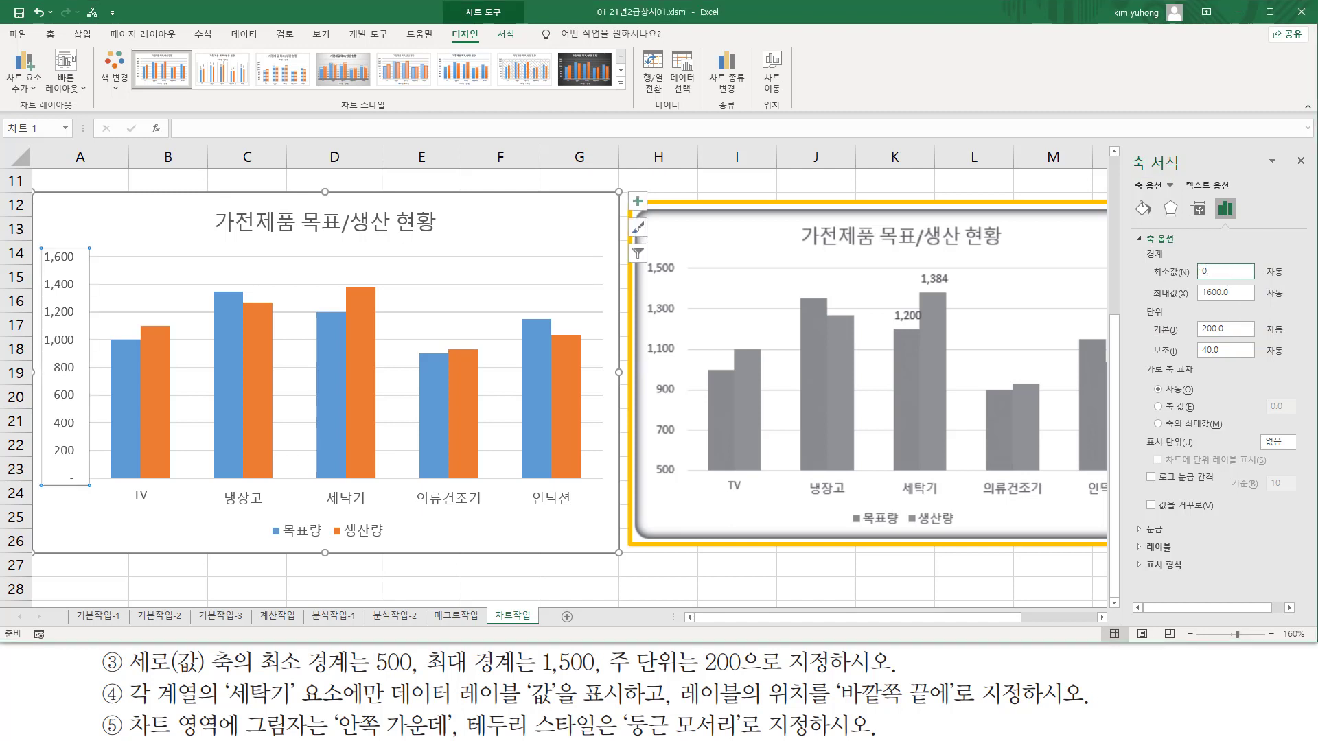
{"action": "type", "text": "500"}
{"action": "key", "text": "Return"}
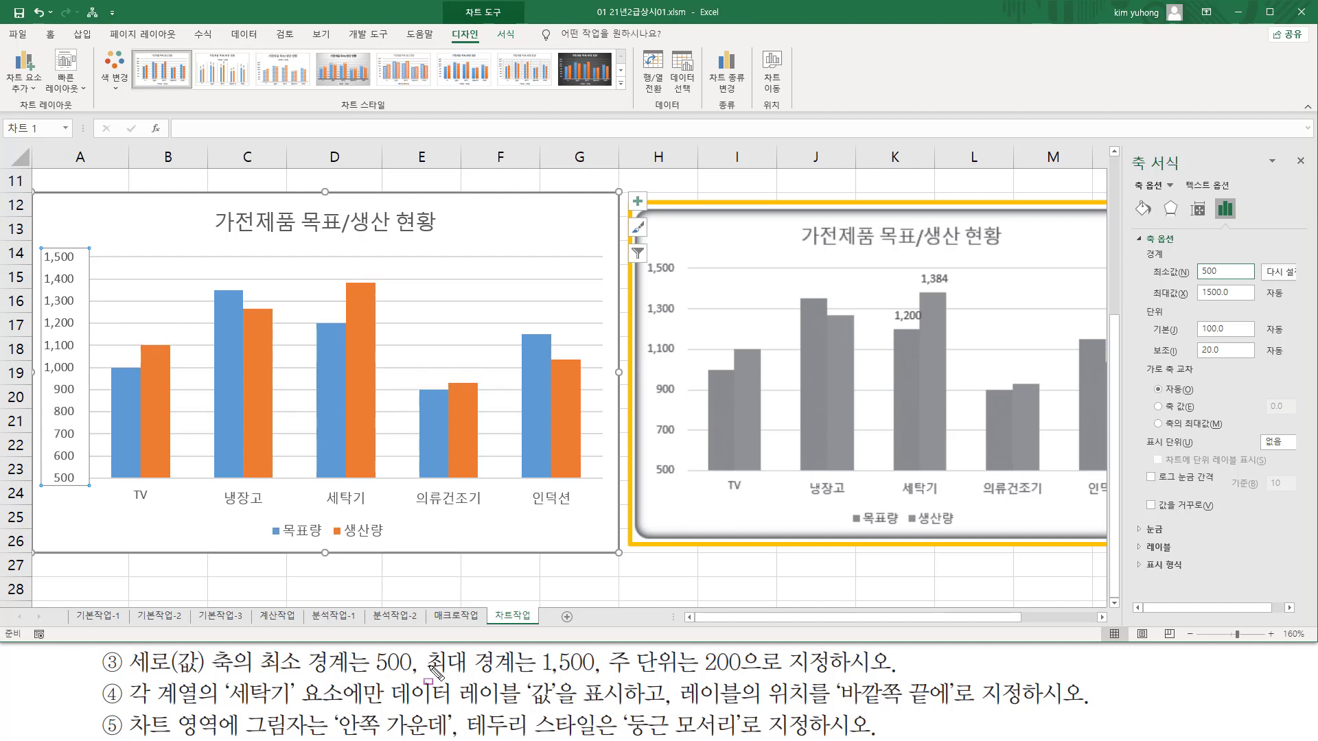
- Set the vertical axis's maximum bound to 1500
{"action": "left_click_drag", "start_coordinate": [429, 690], "coordinate": [608, 690]}
{"action": "key", "text": "Escape"}
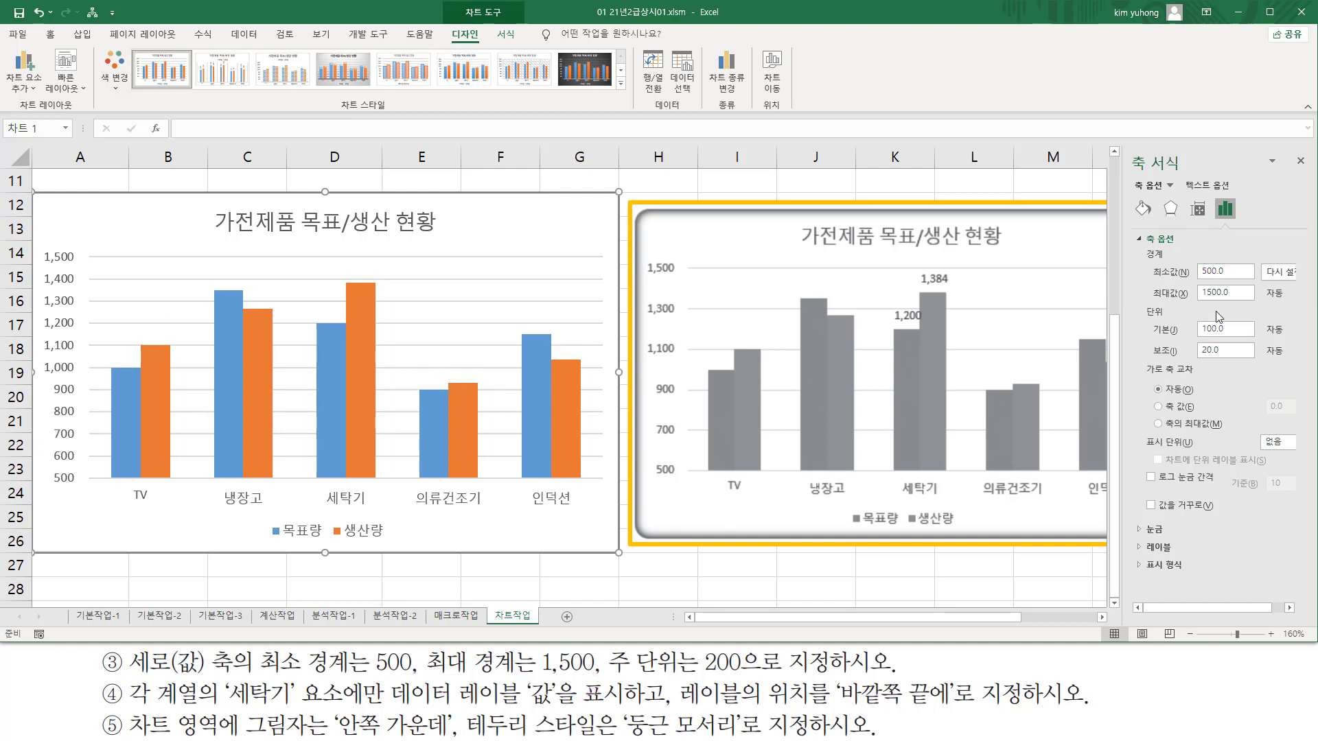
{"action": "left_click", "coordinate": [1203, 294]}
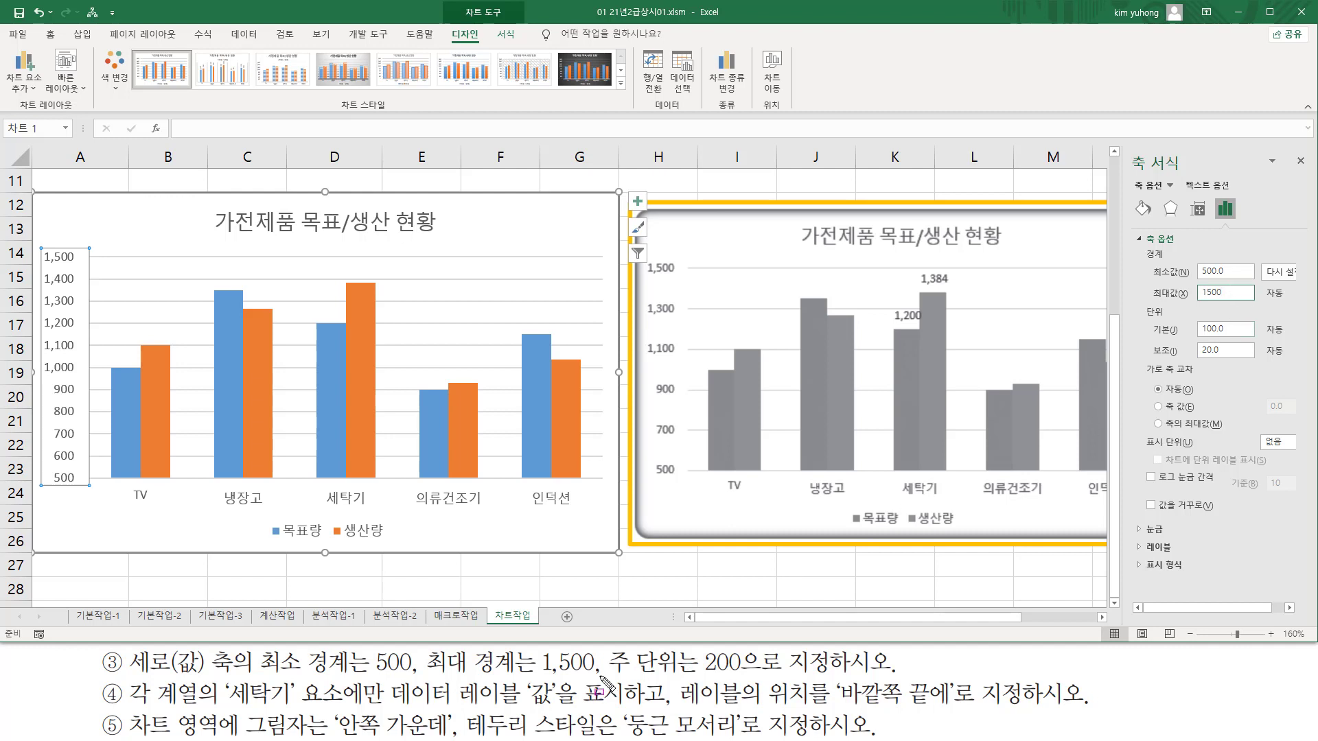
- Set the vertical axis's major unit to 200 and close the axis formatting options
{"action": "left_click_drag", "start_coordinate": [601, 676], "coordinate": [745, 678]}
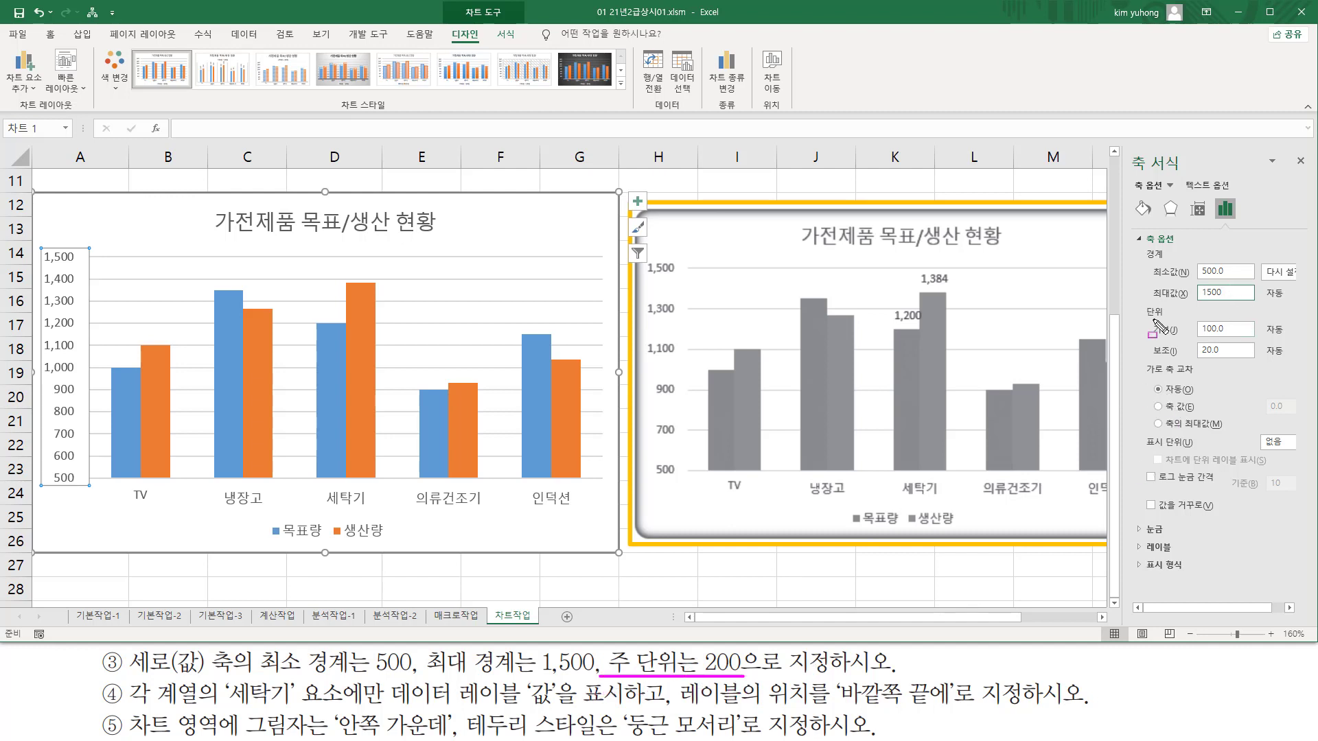
{"action": "left_click_drag", "start_coordinate": [1147, 318], "coordinate": [1233, 339]}
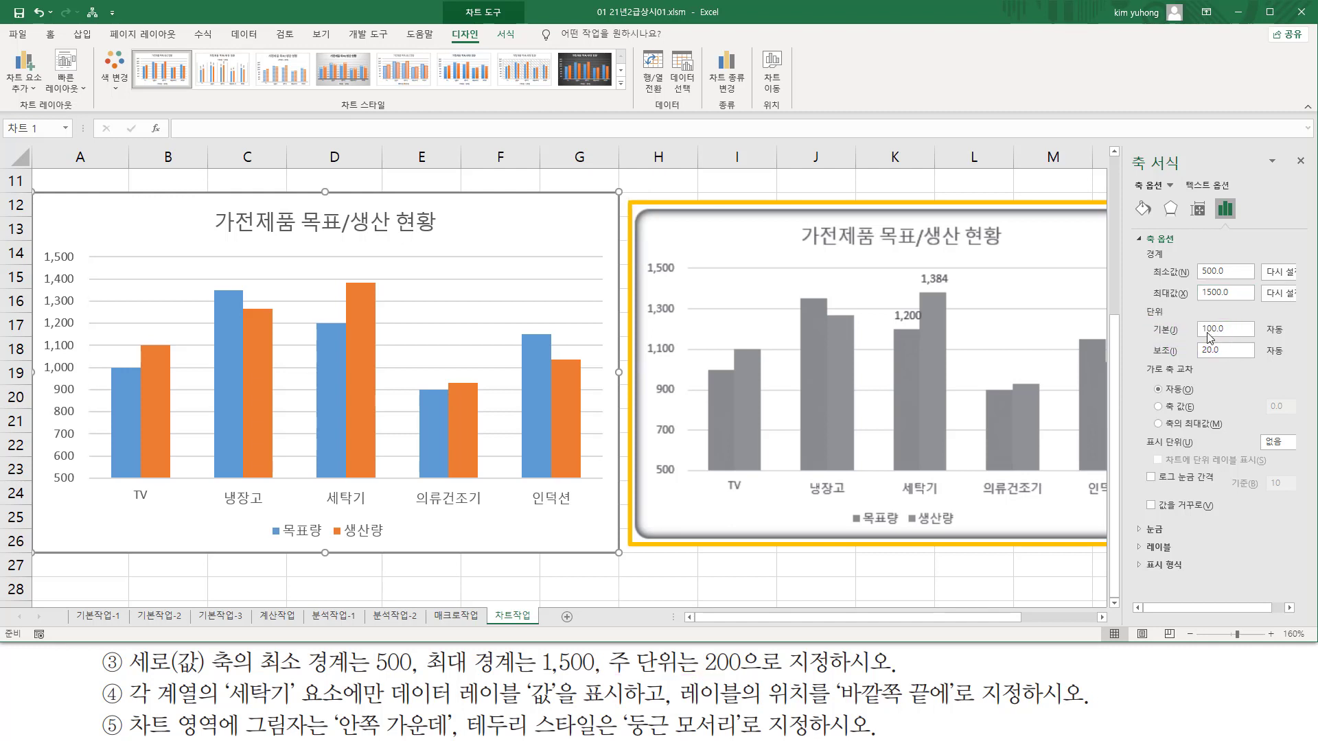
{"action": "left_click", "coordinate": [1214, 333]}
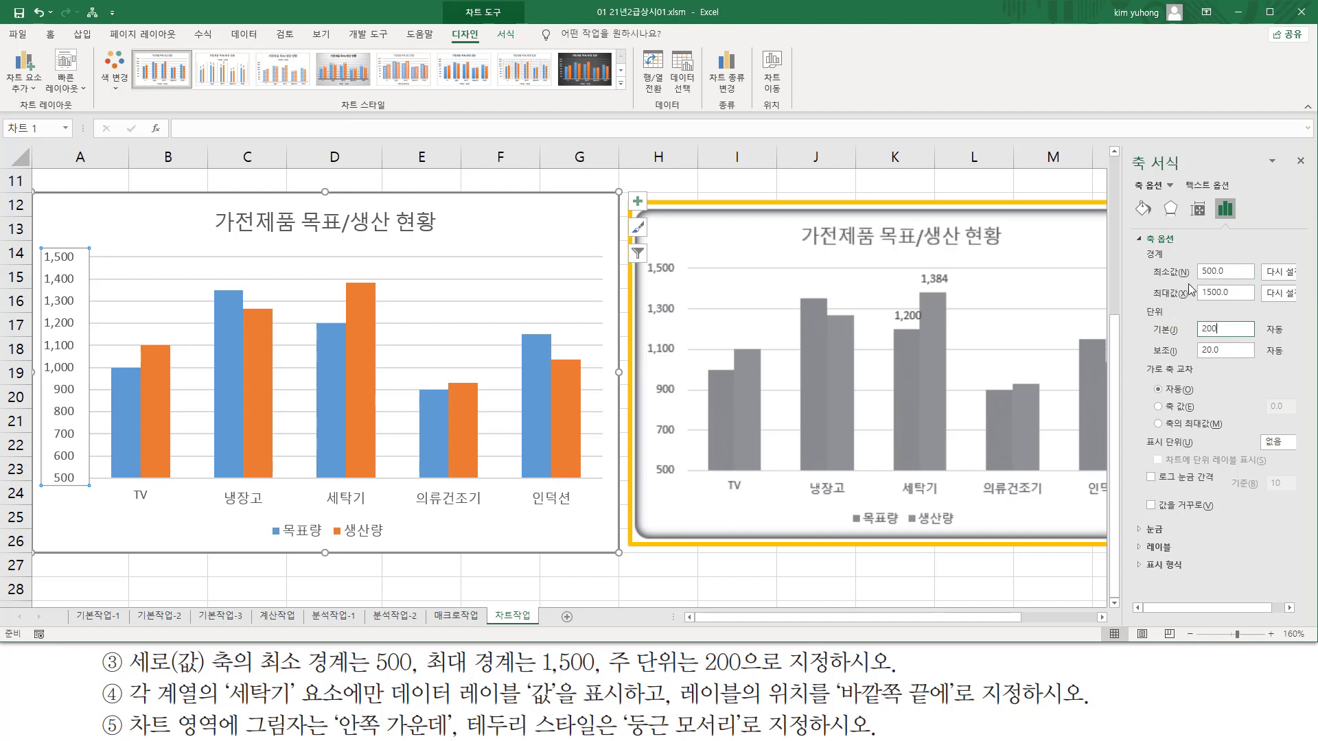
{"action": "left_click_drag", "start_coordinate": [1123, 146], "coordinate": [1202, 178]}
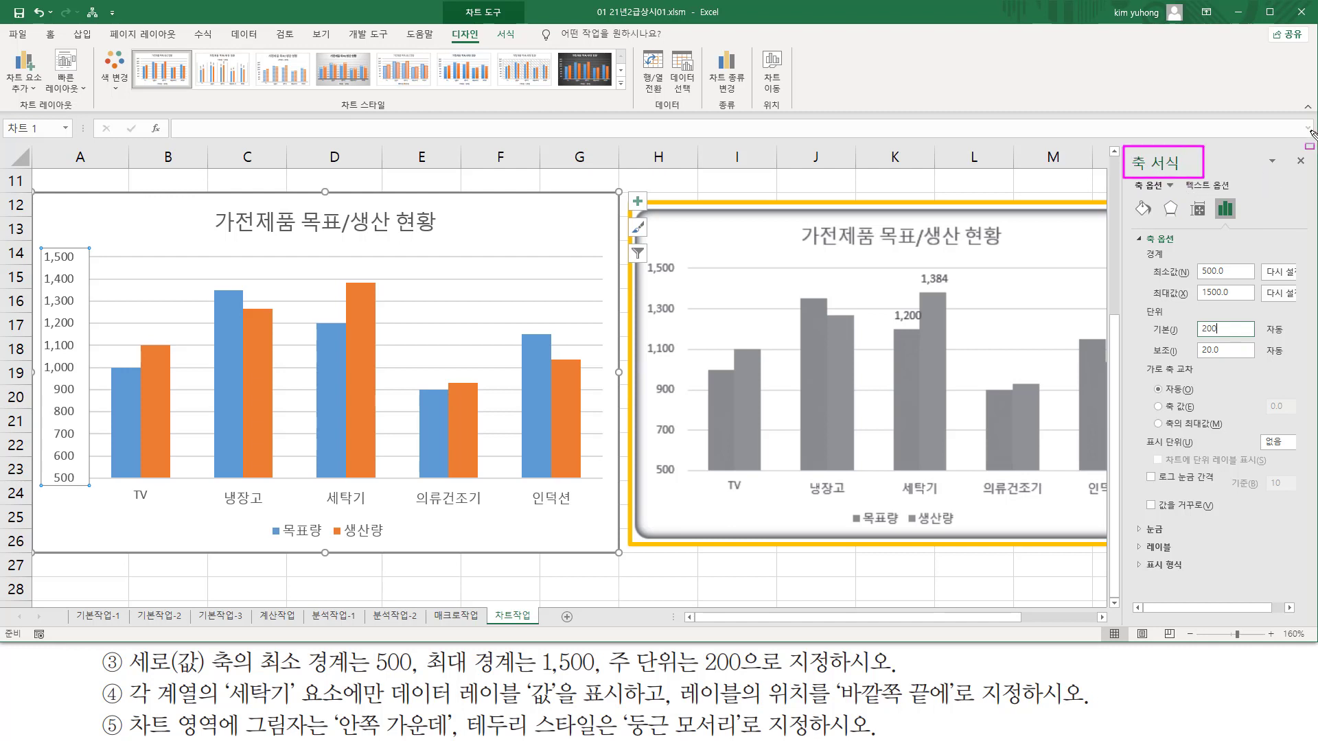
{"action": "left_click_drag", "start_coordinate": [1293, 145], "coordinate": [1309, 176]}
{"action": "key", "text": "Return"}
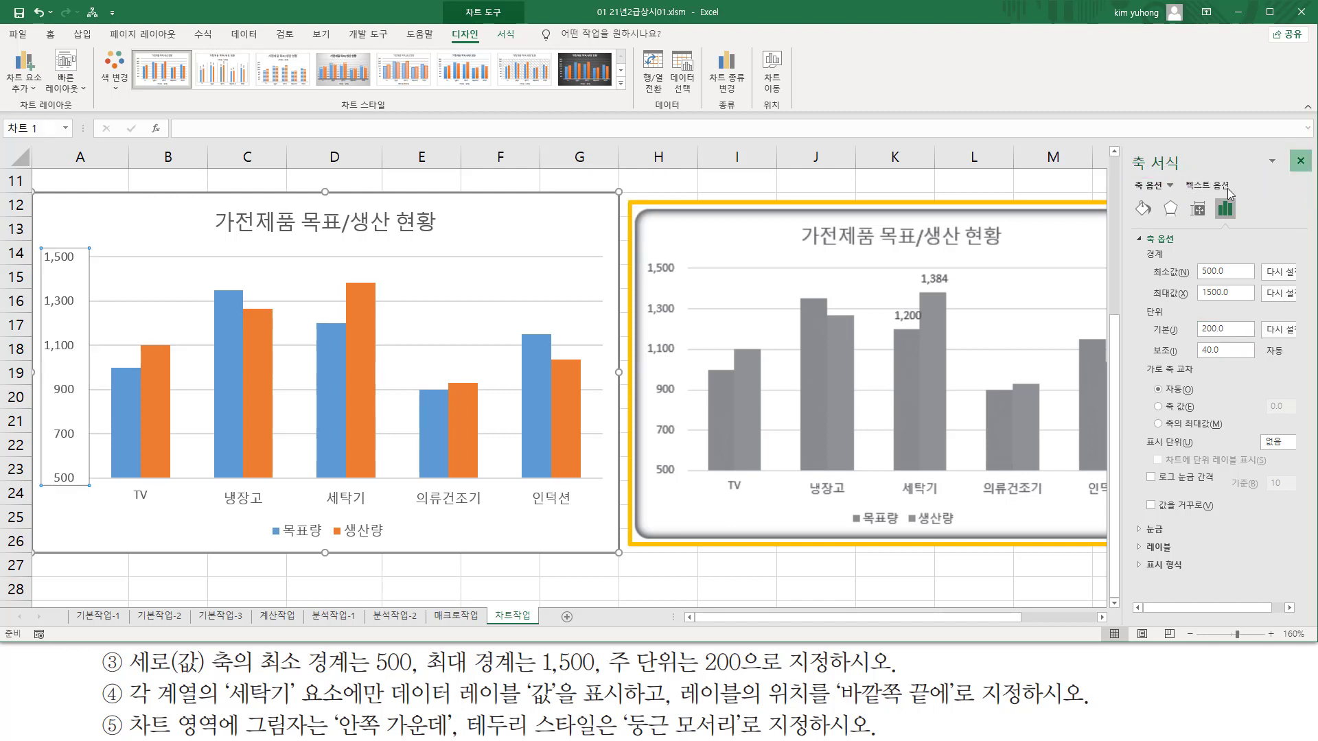
{"action": "left_click", "coordinate": [1301, 160]}
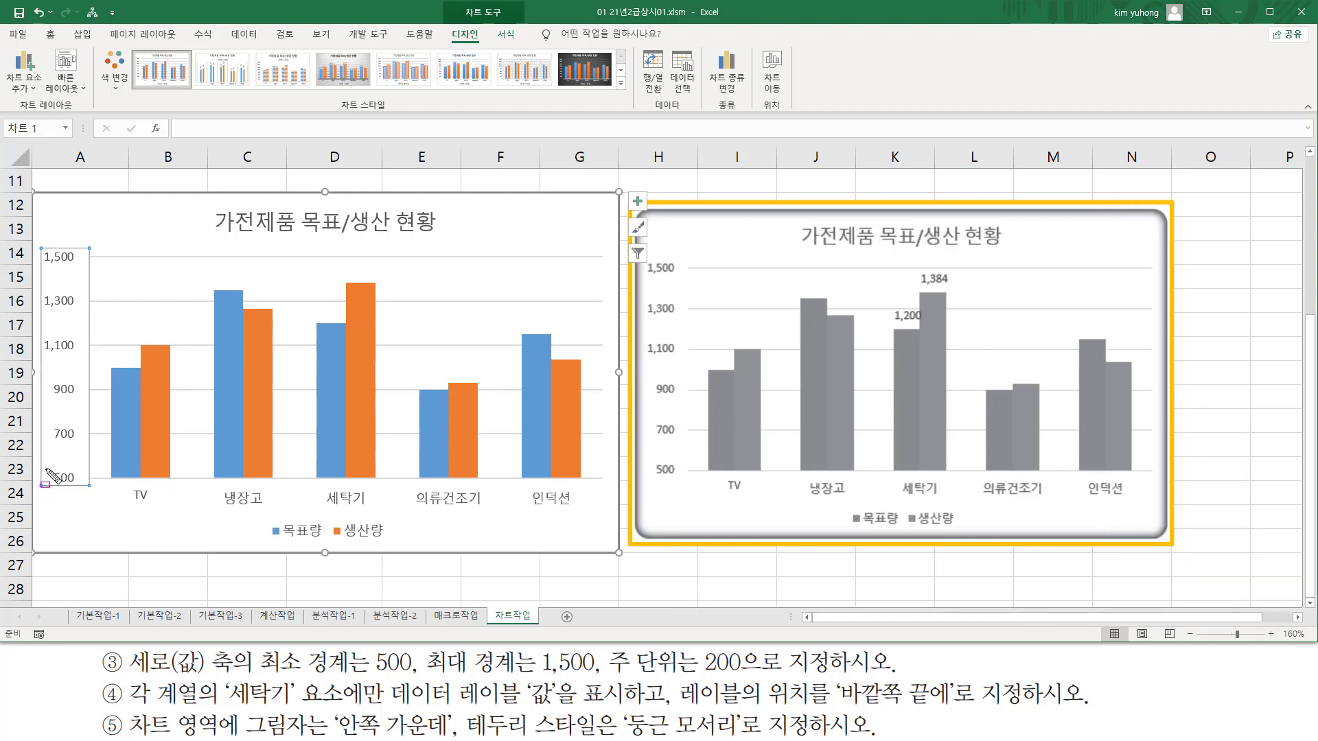
{"action": "left_click_drag", "start_coordinate": [46, 468], "coordinate": [84, 491]}
{"action": "left_click_drag", "start_coordinate": [40, 242], "coordinate": [87, 265]}
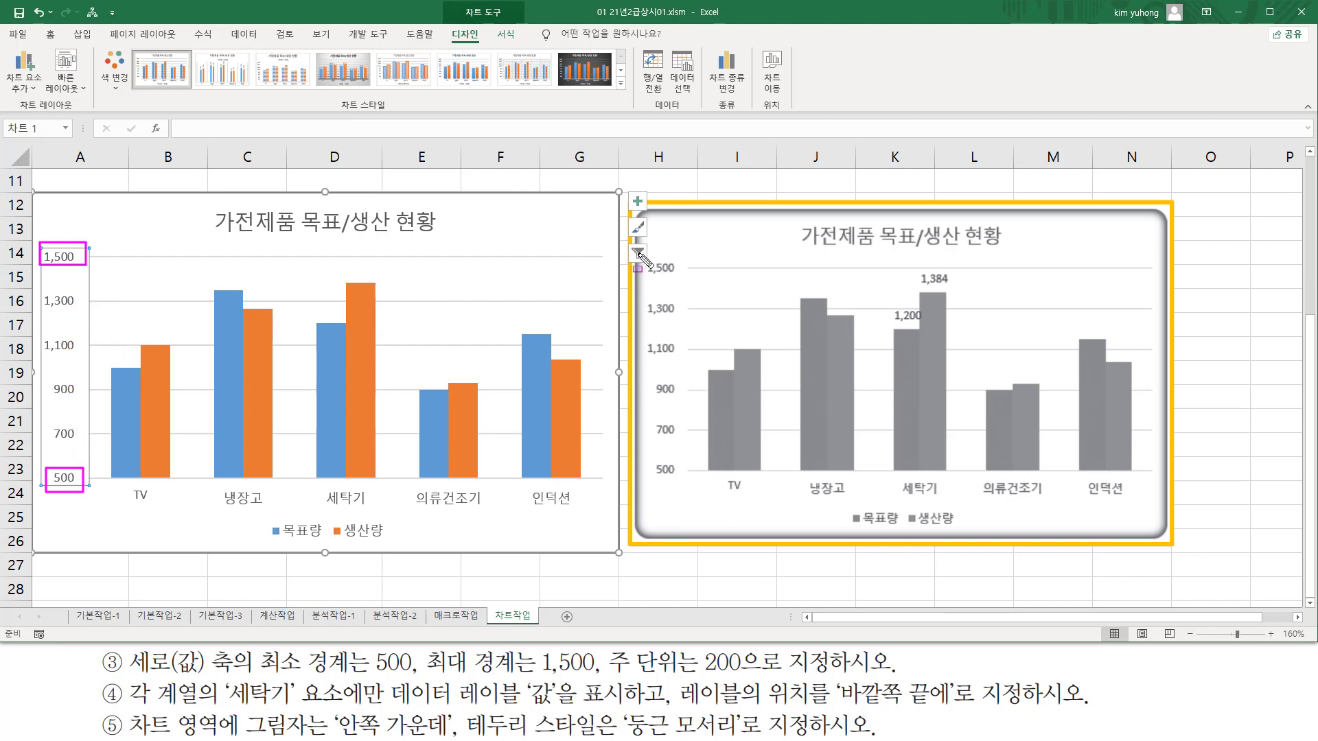
{"action": "mouse_move", "coordinate": [641, 254]}
{"action": "left_mouse_down"}
{"action": "mouse_move", "coordinate": [689, 420]}
{"action": "mouse_move", "coordinate": [689, 491]}
{"action": "left_mouse_up"}
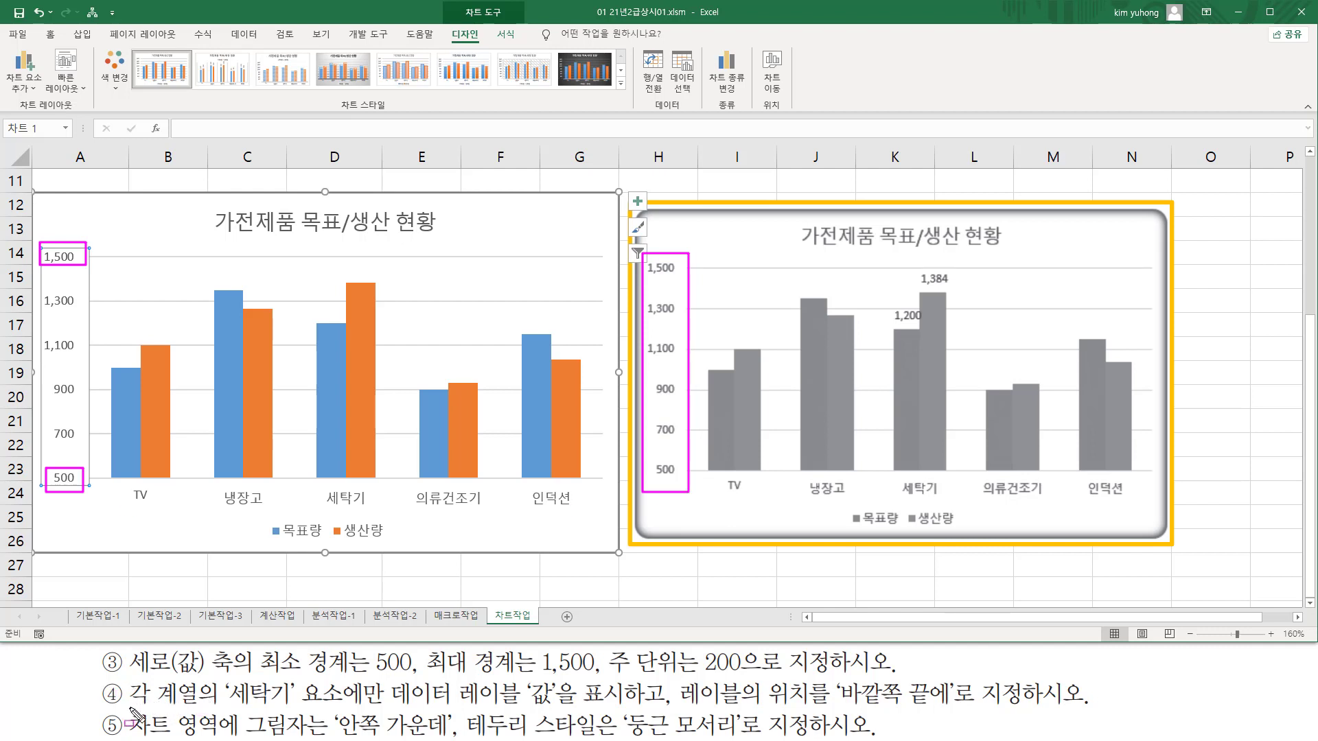
{"action": "mouse_move", "coordinate": [126, 707]}
{"action": "left_mouse_down"}
{"action": "mouse_move", "coordinate": [214, 708]}
{"action": "mouse_move", "coordinate": [221, 680]}
{"action": "left_mouse_up"}
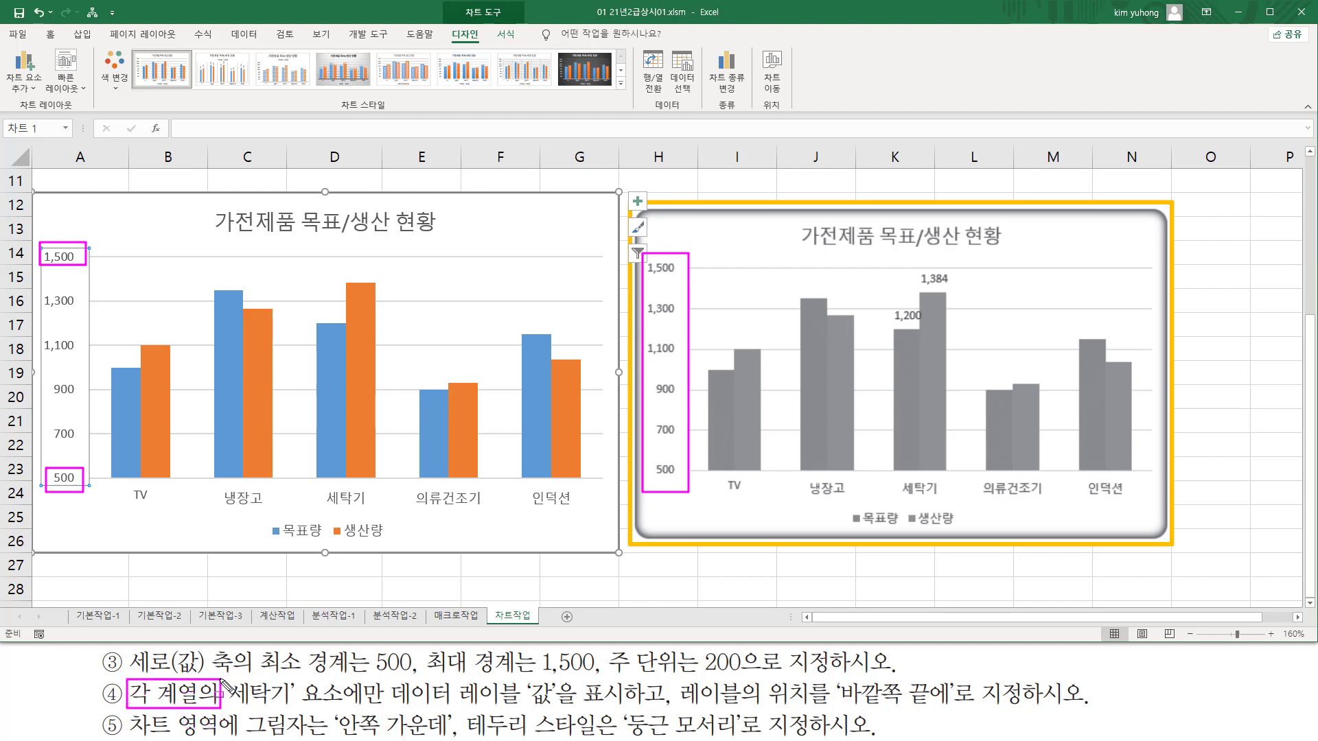
{"action": "mouse_move", "coordinate": [266, 517]}
{"action": "left_mouse_down"}
{"action": "mouse_move", "coordinate": [347, 519]}
{"action": "mouse_move", "coordinate": [390, 541]}
{"action": "mouse_move", "coordinate": [262, 532]}
{"action": "left_mouse_up"}
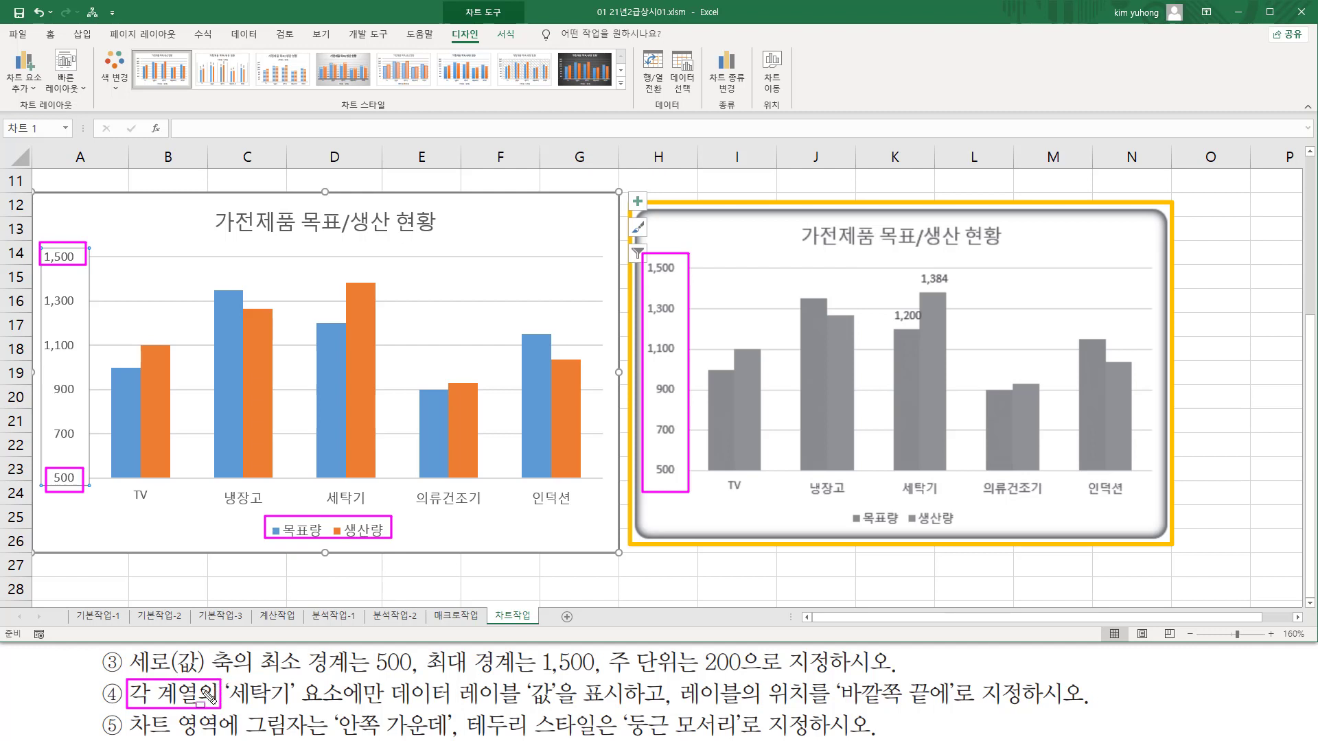
{"action": "mouse_move", "coordinate": [228, 708]}
{"action": "left_mouse_down"}
{"action": "mouse_move", "coordinate": [824, 708]}
{"action": "mouse_move", "coordinate": [855, 693]}
{"action": "mouse_move", "coordinate": [948, 707]}
{"action": "left_mouse_up"}
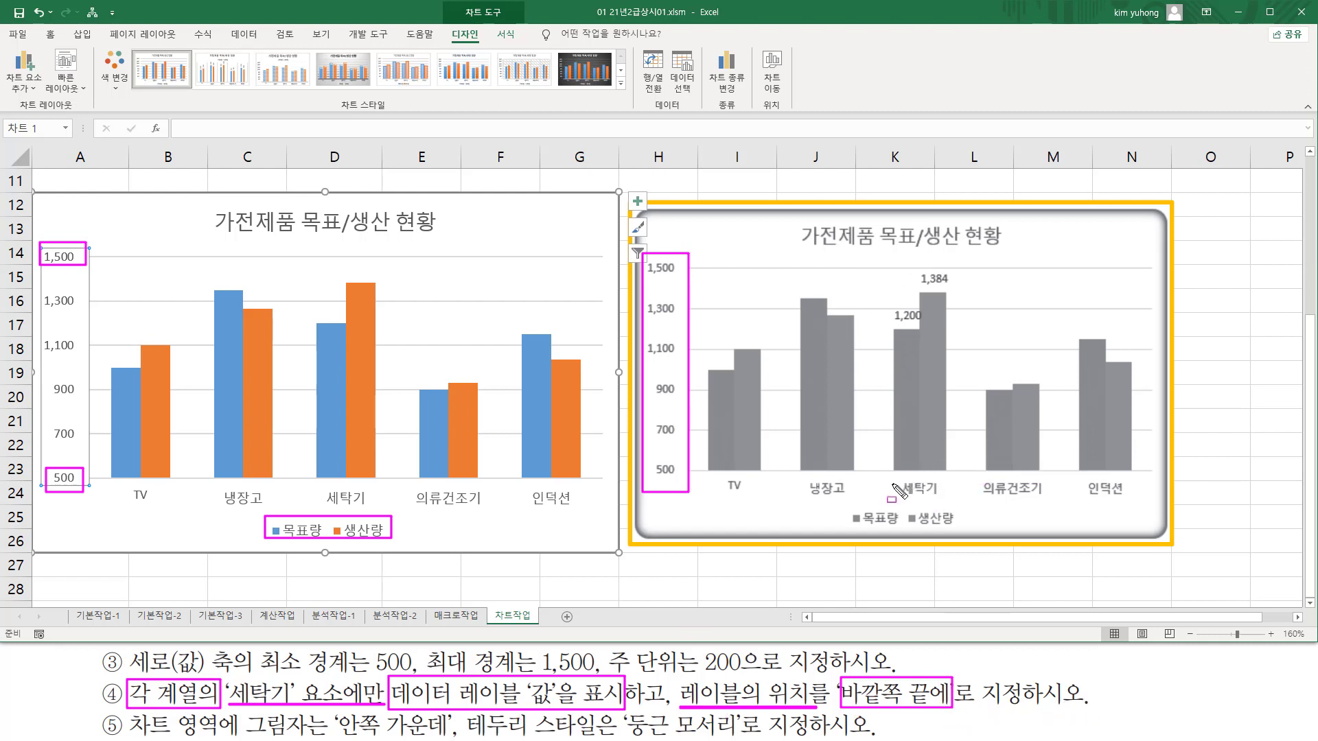
{"action": "left_click_drag", "start_coordinate": [890, 475], "coordinate": [951, 499]}
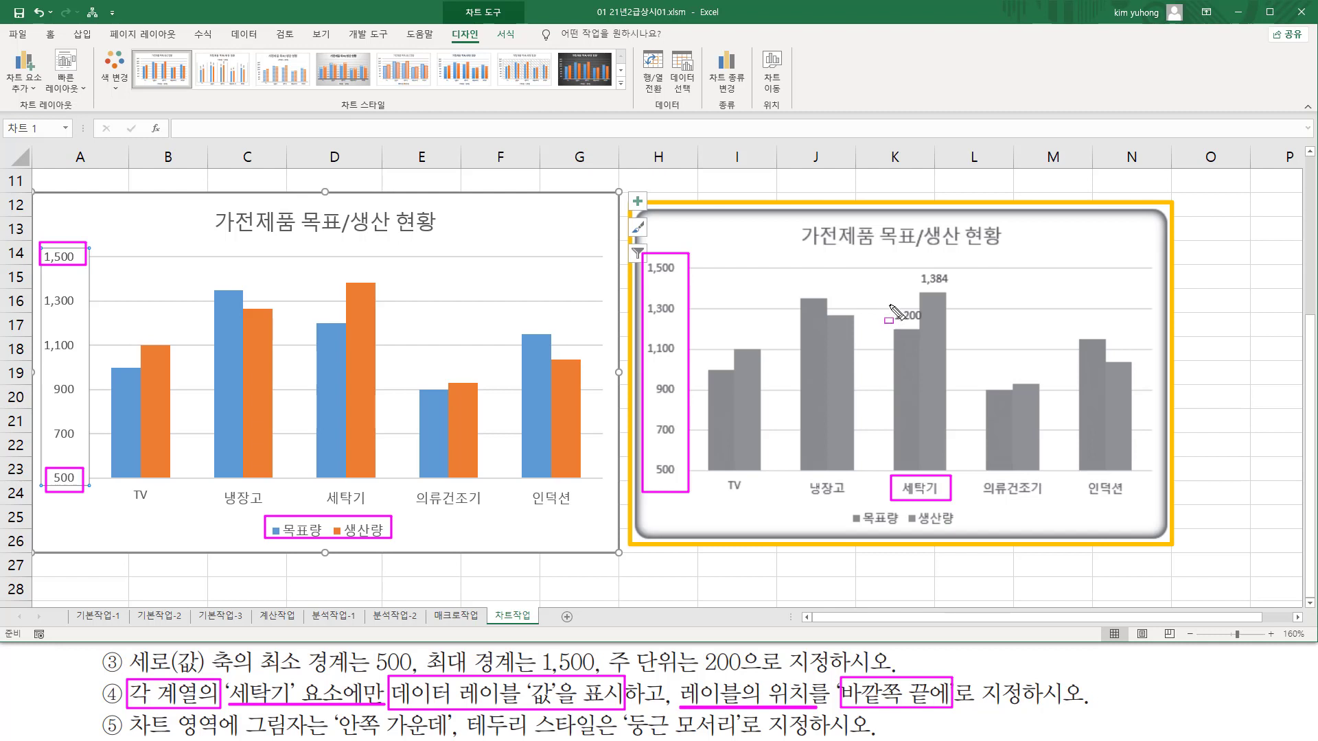
{"action": "left_click_drag", "start_coordinate": [889, 304], "coordinate": [931, 330]}
{"action": "left_click_drag", "start_coordinate": [913, 267], "coordinate": [958, 289]}
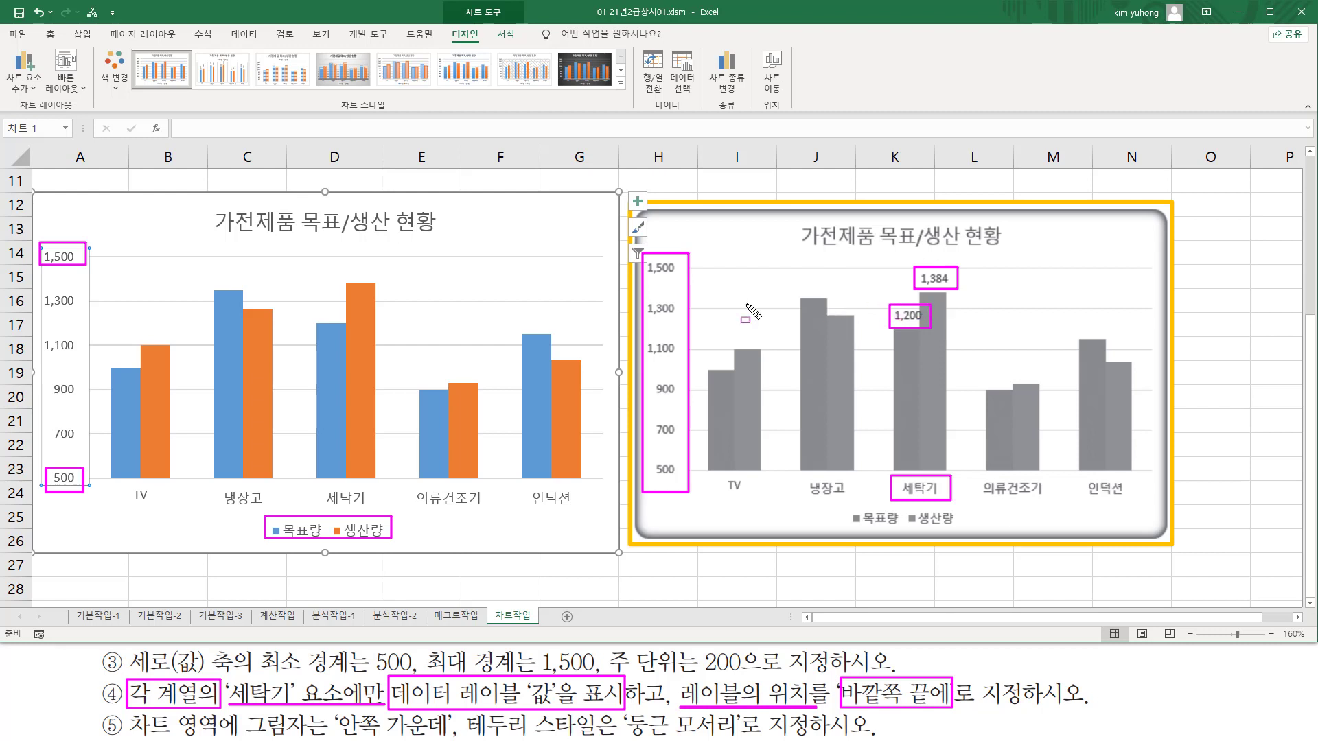
{"action": "key", "text": "Escape"}
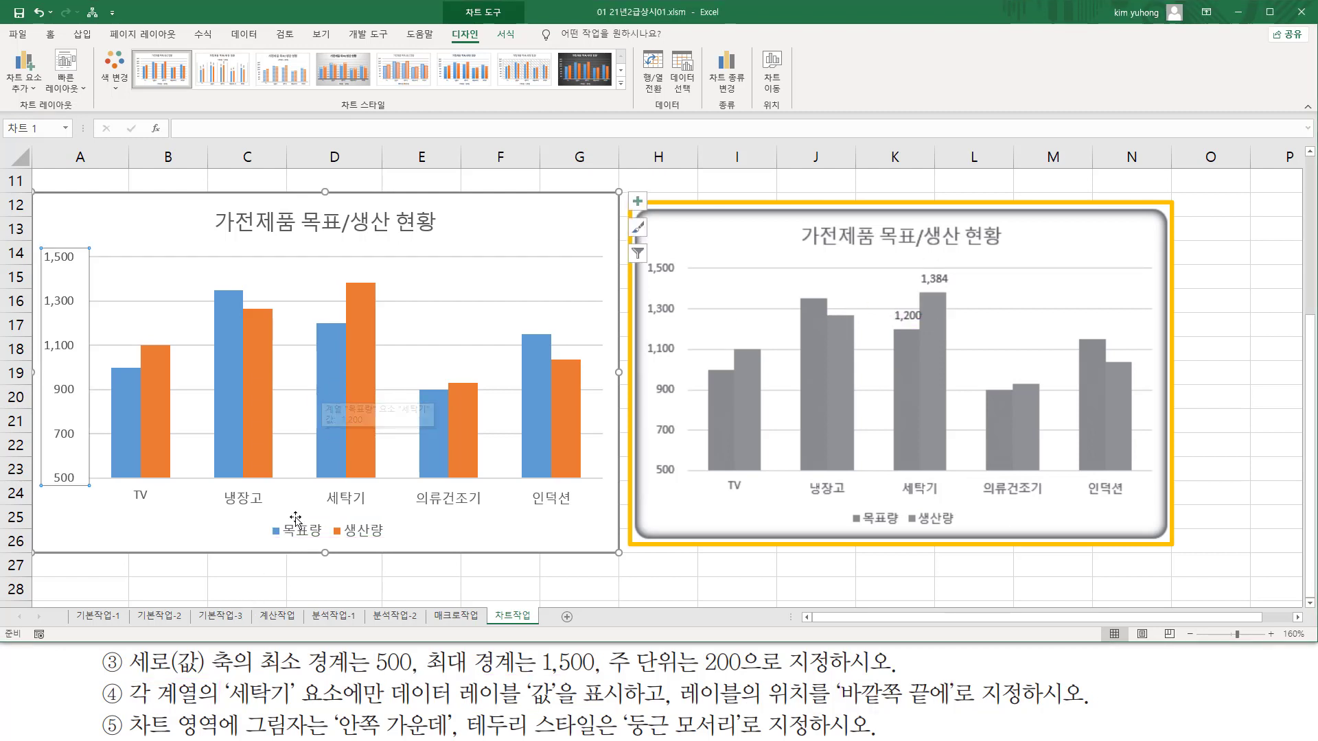
- Select only the 세탁기 column of the 목표량 series and add a data label to it
{"action": "left_click", "coordinate": [334, 385]}
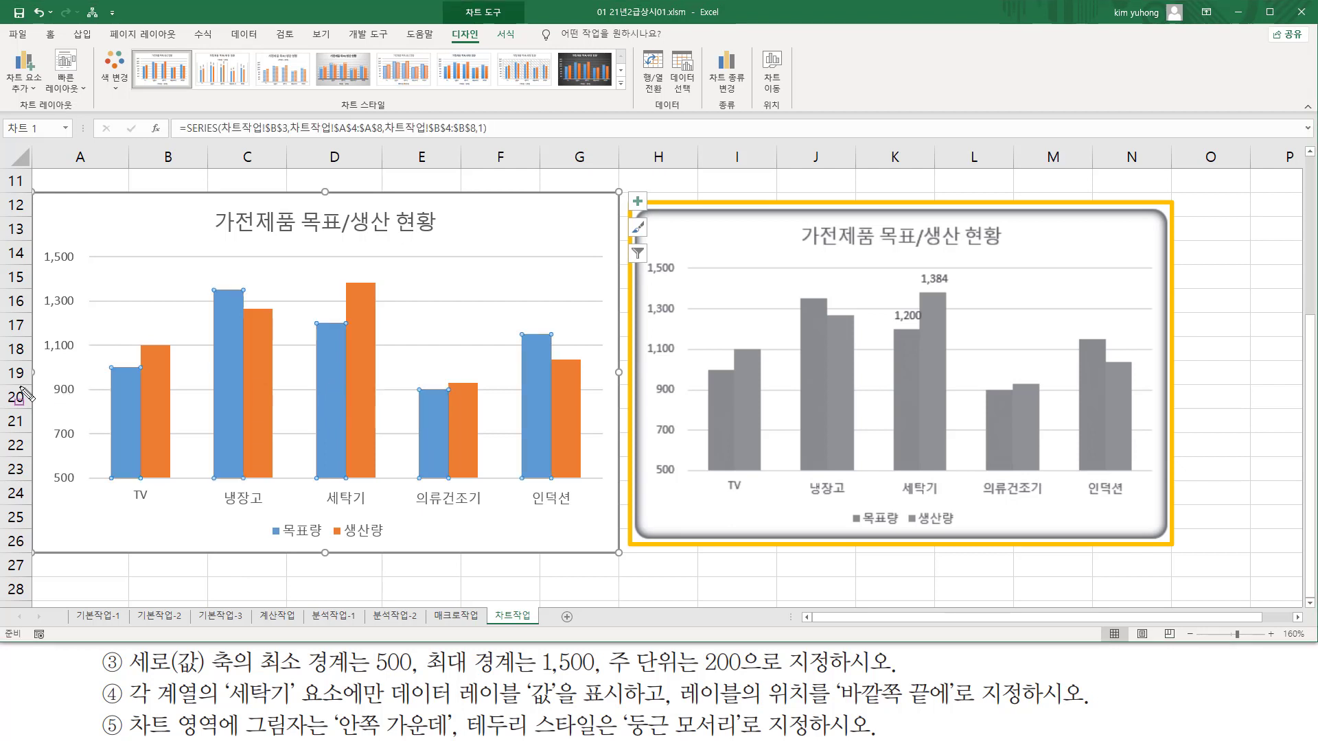
{"action": "left_click_drag", "start_coordinate": [88, 346], "coordinate": [165, 499]}
{"action": "left_click_drag", "start_coordinate": [199, 279], "coordinate": [282, 564]}
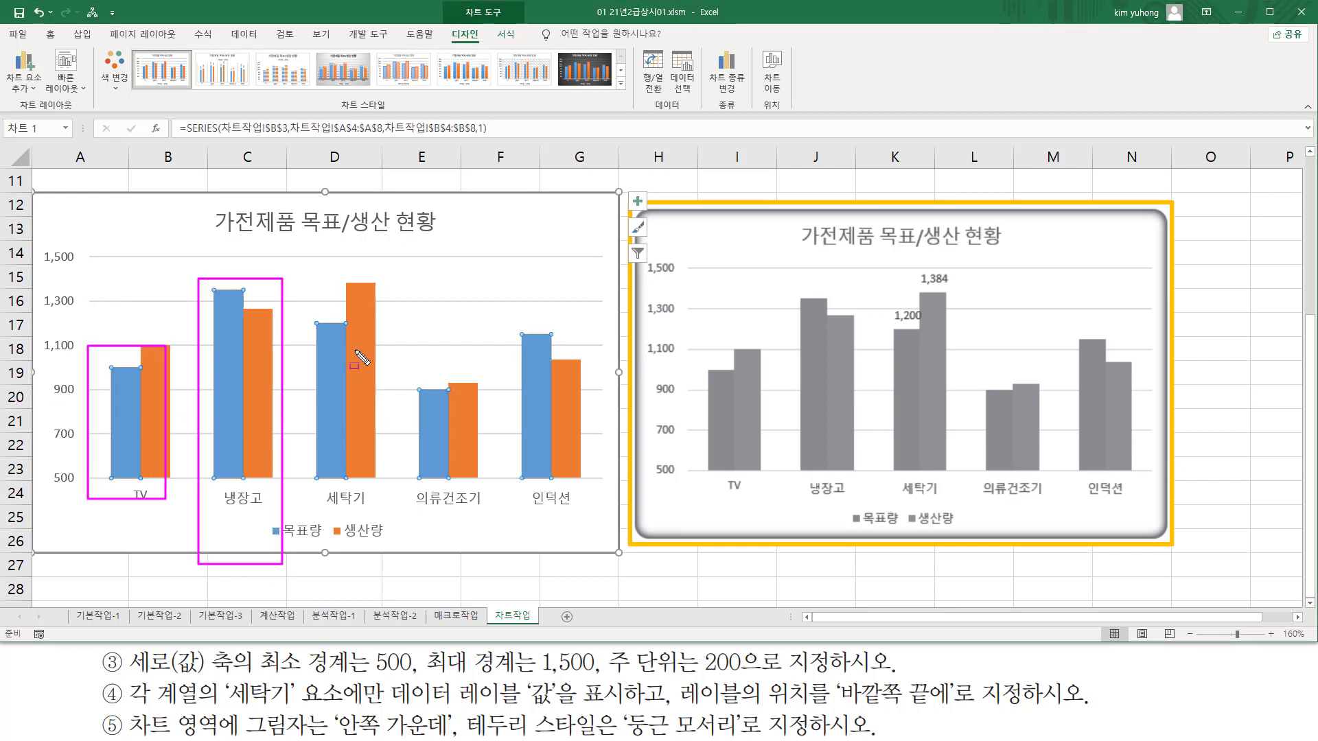
{"action": "mouse_move", "coordinate": [313, 308]}
{"action": "left_mouse_down"}
{"action": "mouse_move", "coordinate": [361, 420]}
{"action": "mouse_move", "coordinate": [588, 503]}
{"action": "left_mouse_up"}
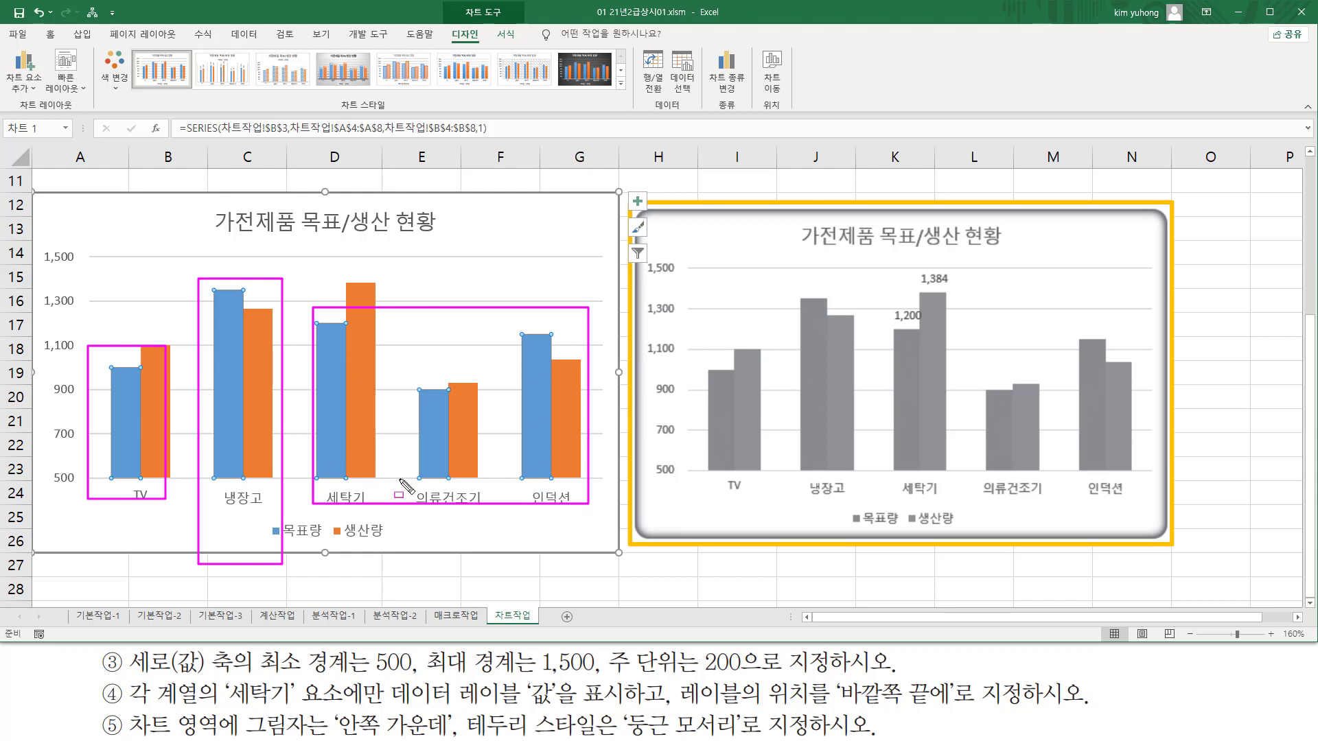
{"action": "key", "text": "Escape"}
{"action": "left_click", "coordinate": [336, 396]}
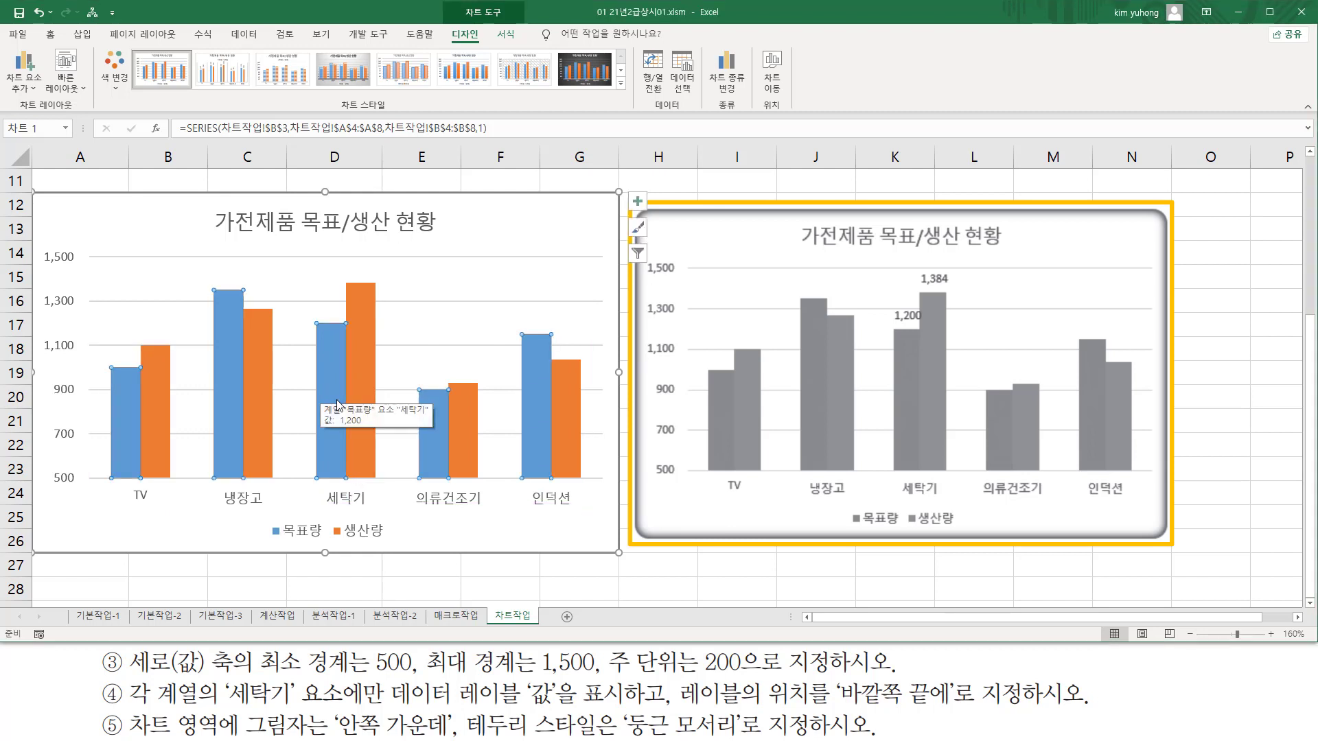
{"action": "left_click", "coordinate": [327, 352]}
{"action": "key", "text": "ctrl+2"}
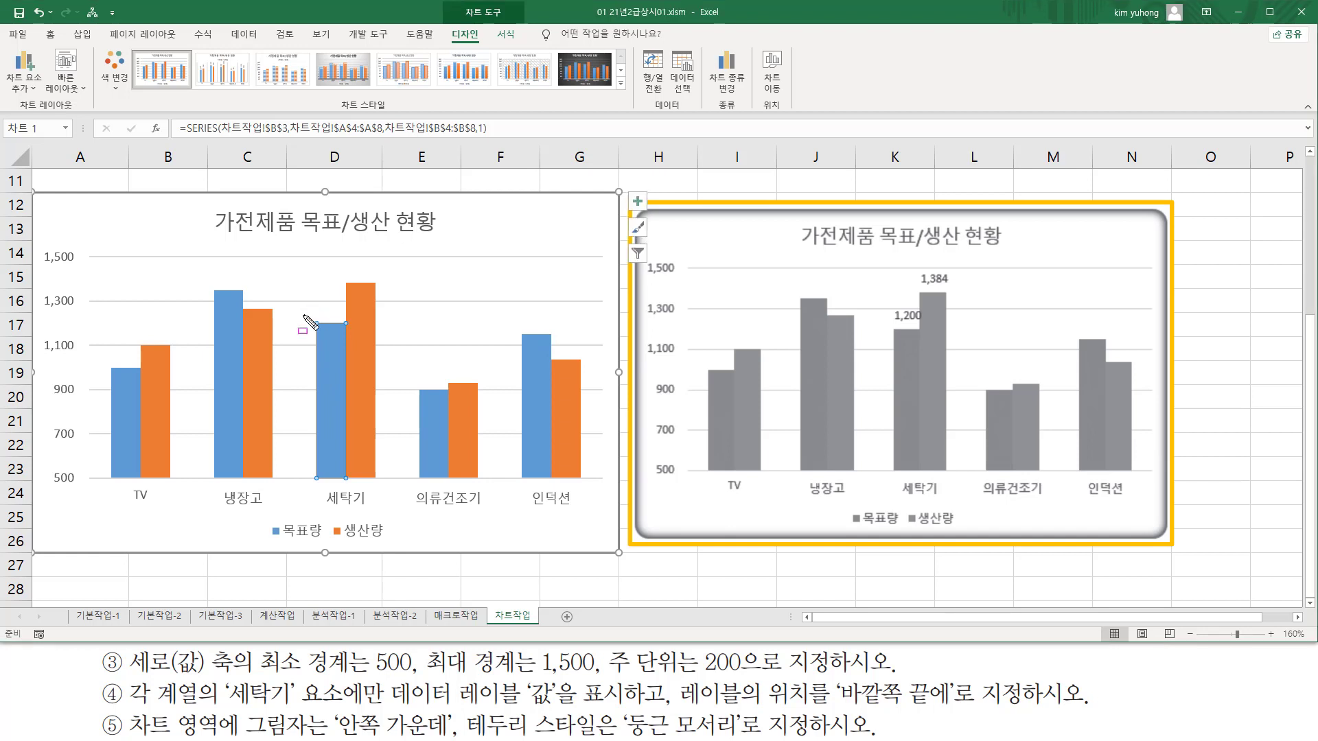
{"action": "mouse_move", "coordinate": [306, 318]}
{"action": "left_mouse_down"}
{"action": "mouse_move", "coordinate": [338, 358]}
{"action": "mouse_move", "coordinate": [365, 462]}
{"action": "left_mouse_up"}
{"action": "key", "text": "Escape"}
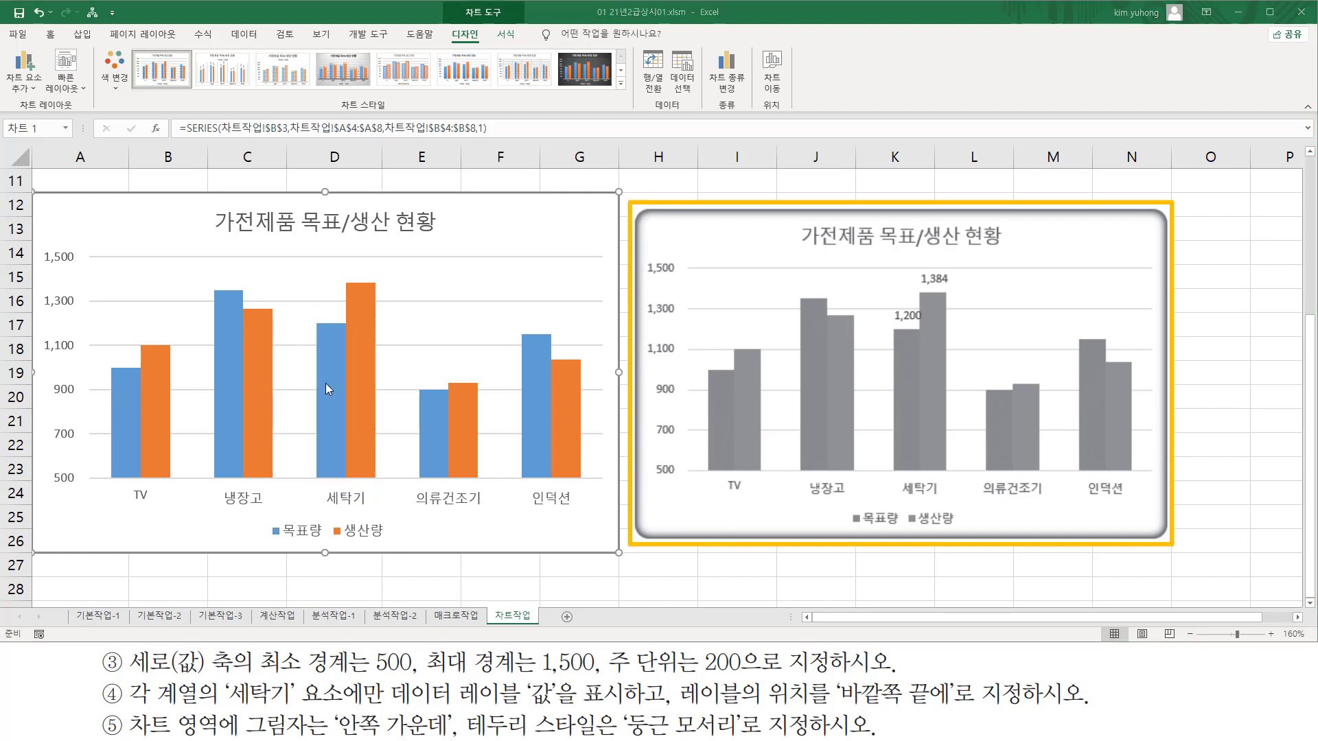
{"action": "right_click", "coordinate": [332, 340]}
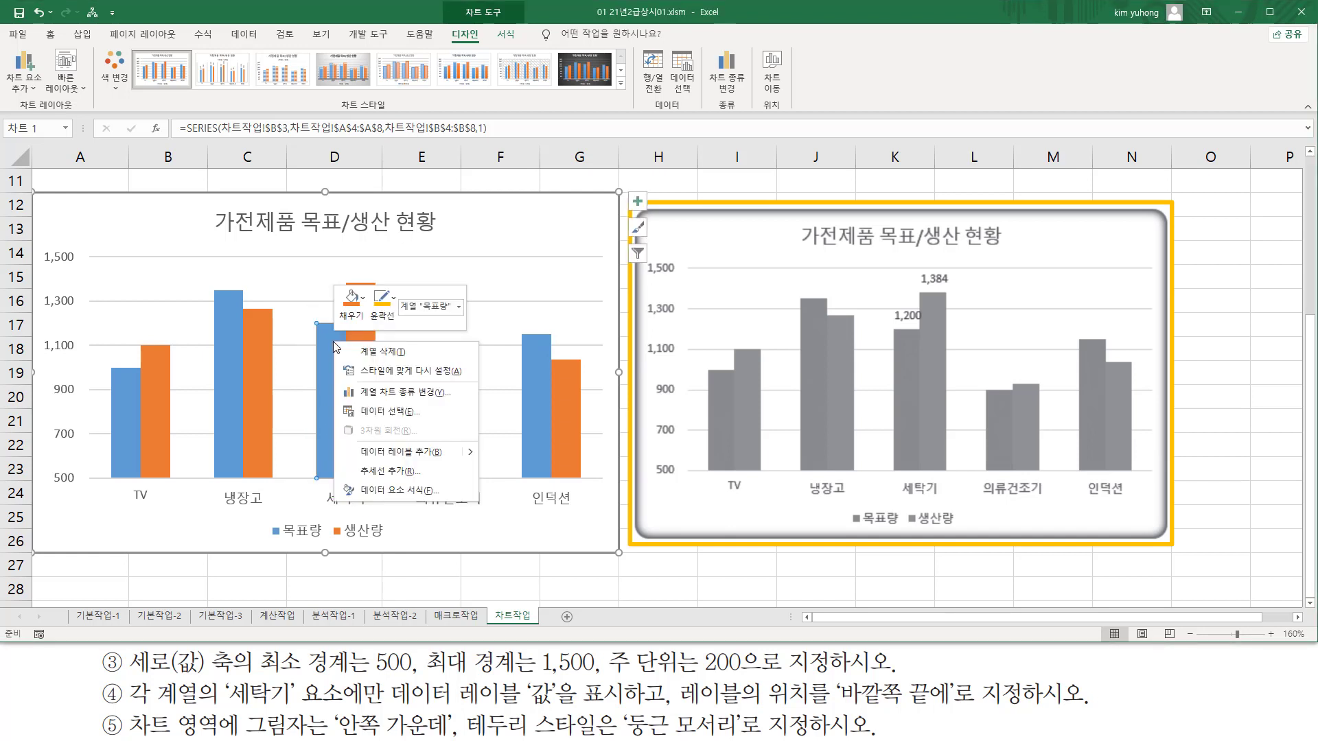
{"action": "left_click", "coordinate": [396, 453]}
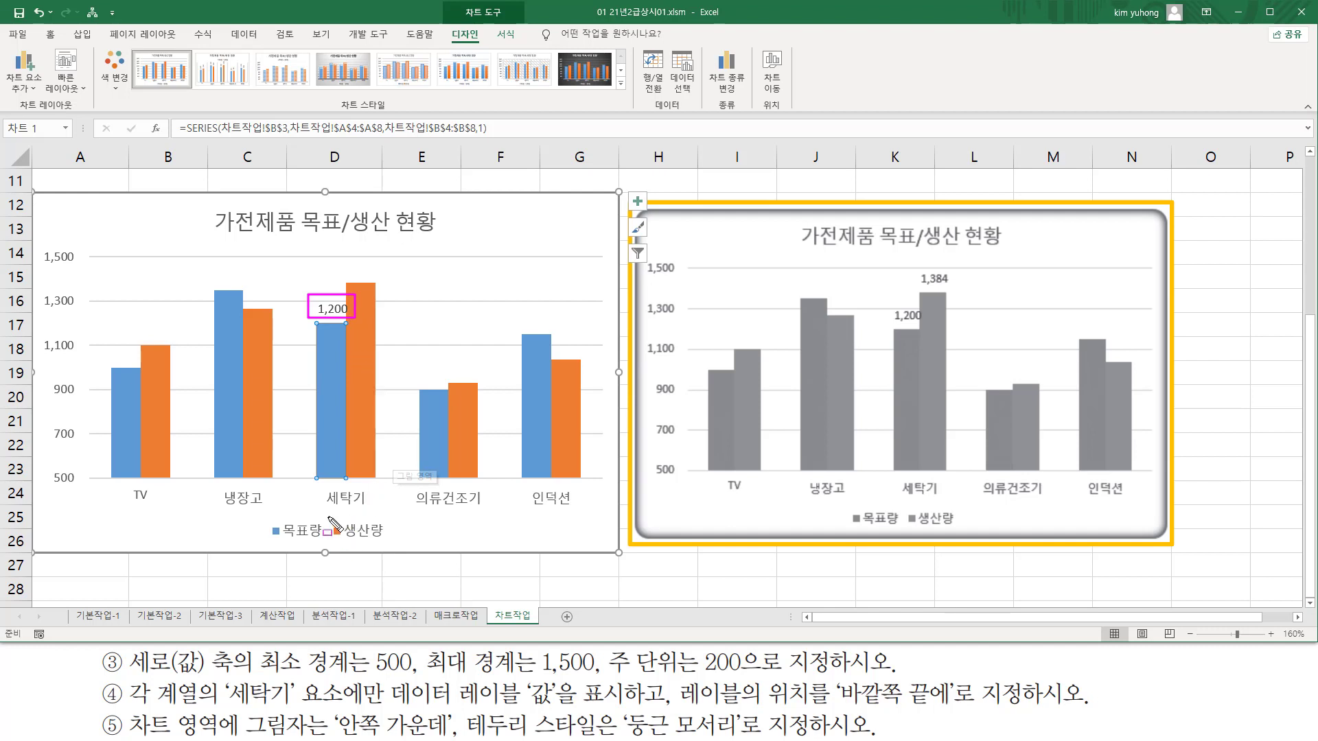
- Select only the 세탁기 column of the 생산량 series and add a data label to it
{"action": "mouse_move", "coordinate": [343, 270]}
{"action": "left_mouse_down"}
{"action": "mouse_move", "coordinate": [401, 474]}
{"action": "mouse_move", "coordinate": [386, 484]}
{"action": "left_mouse_up"}
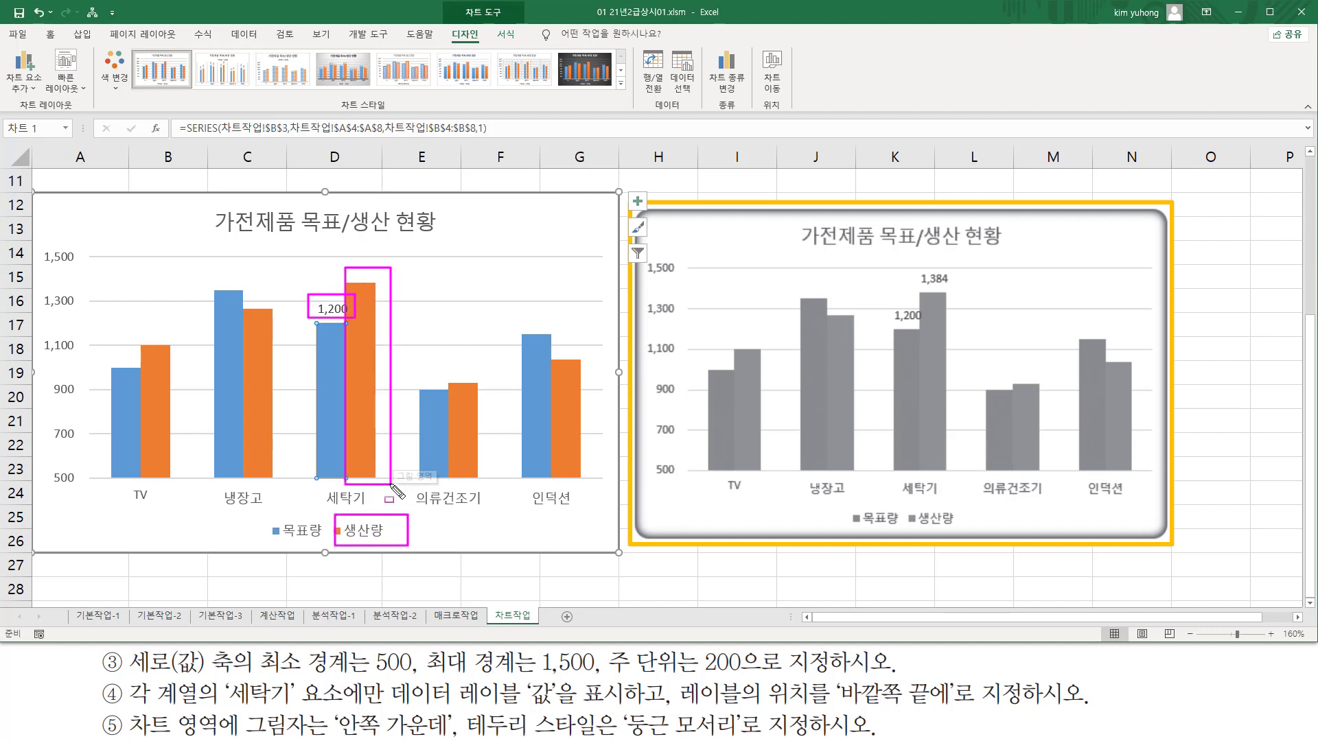
{"action": "key", "text": "Escape"}
{"action": "left_click", "coordinate": [364, 357]}
{"action": "left_click", "coordinate": [359, 369]}
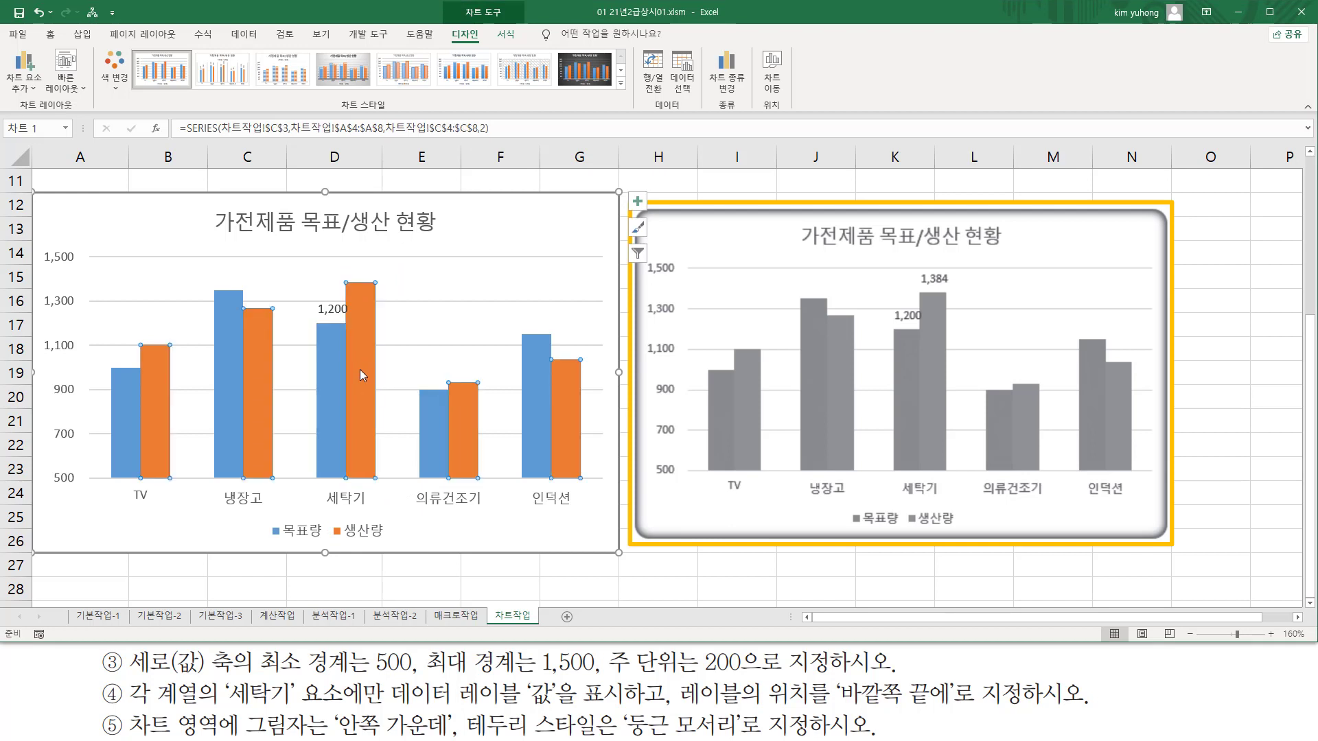
{"action": "mouse_move", "coordinate": [132, 266]}
{"action": "left_mouse_down"}
{"action": "mouse_move", "coordinate": [484, 488]}
{"action": "mouse_move", "coordinate": [589, 508]}
{"action": "left_mouse_up"}
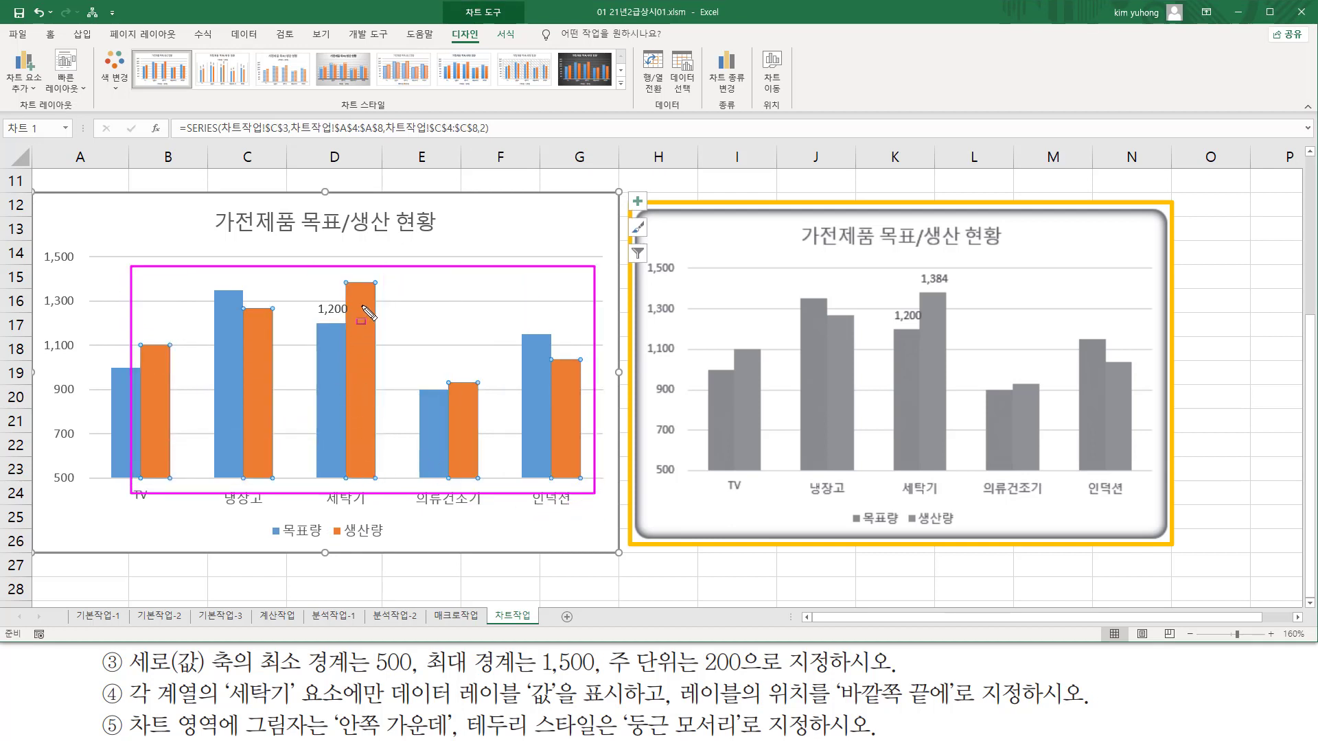
{"action": "left_click_drag", "start_coordinate": [362, 320], "coordinate": [375, 477]}
{"action": "key", "text": "Escape"}
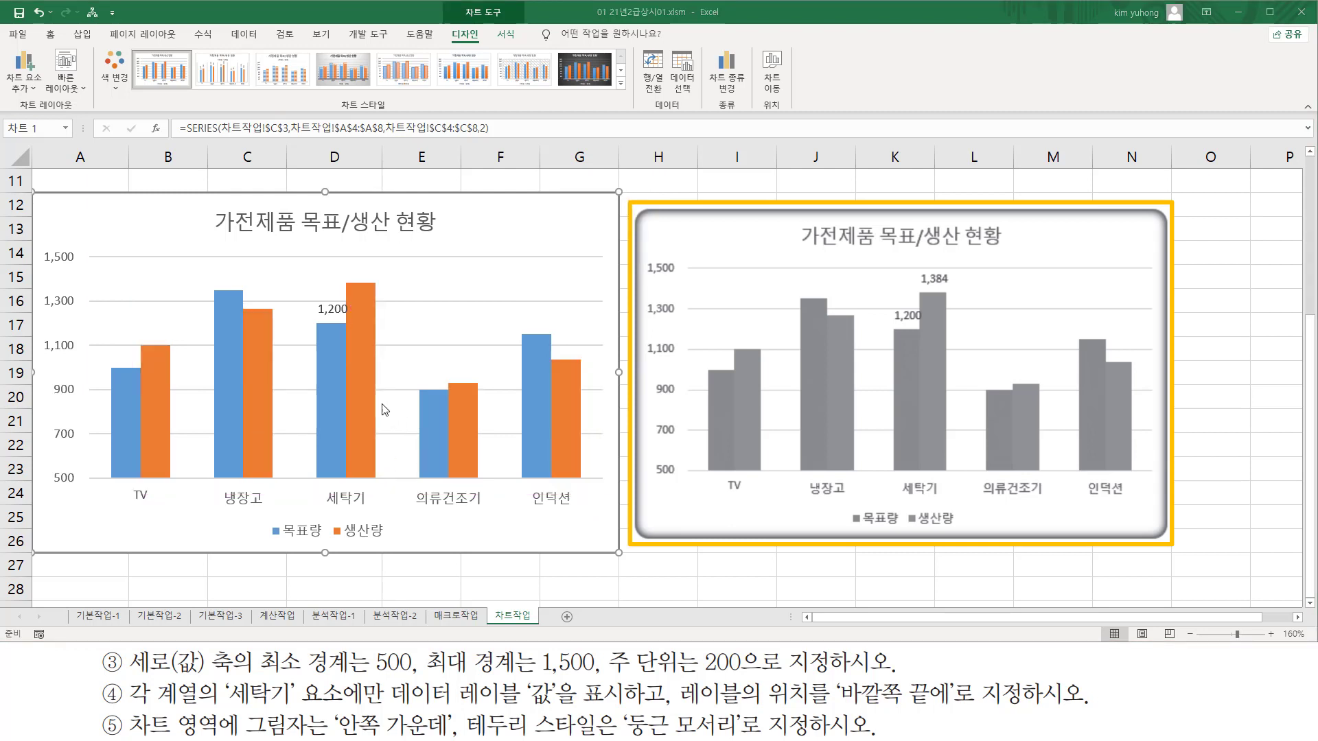
{"action": "left_click", "coordinate": [361, 353]}
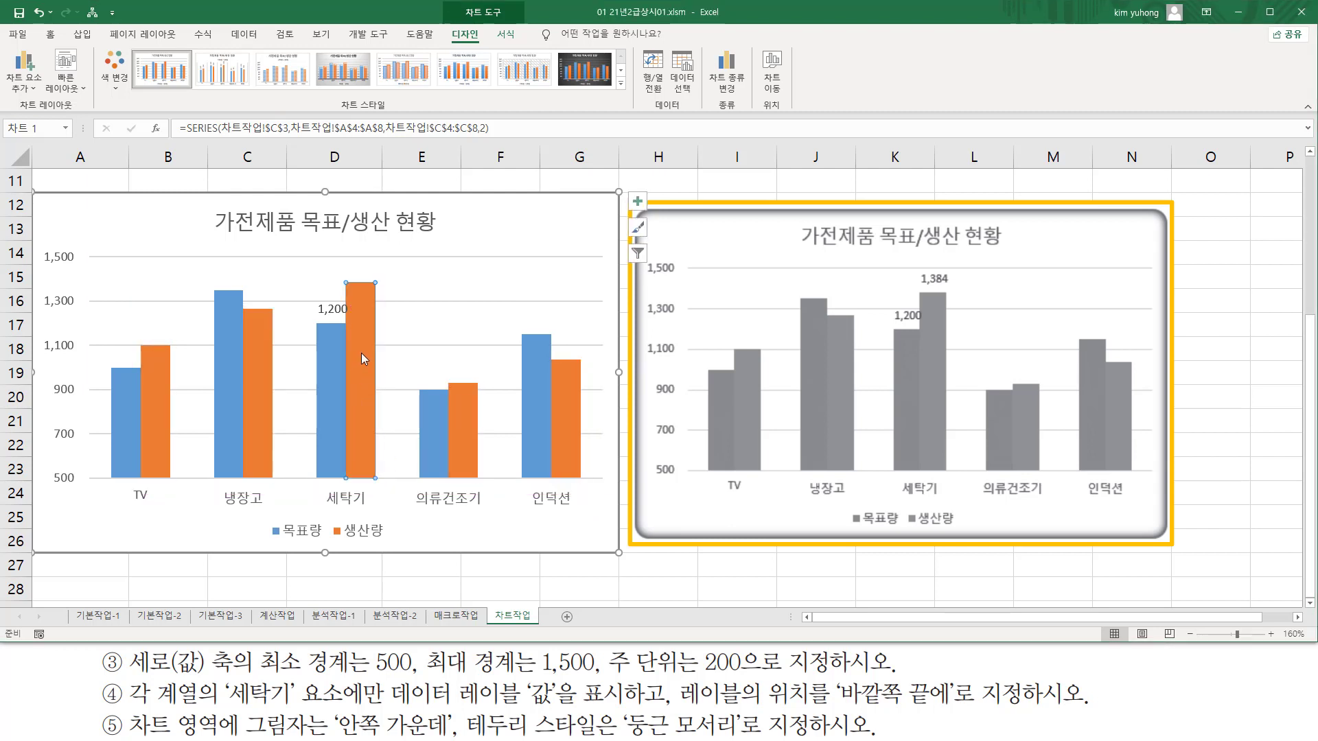
{"action": "mouse_move", "coordinate": [336, 269]}
{"action": "left_mouse_down"}
{"action": "mouse_move", "coordinate": [355, 289]}
{"action": "mouse_move", "coordinate": [389, 491]}
{"action": "left_mouse_up"}
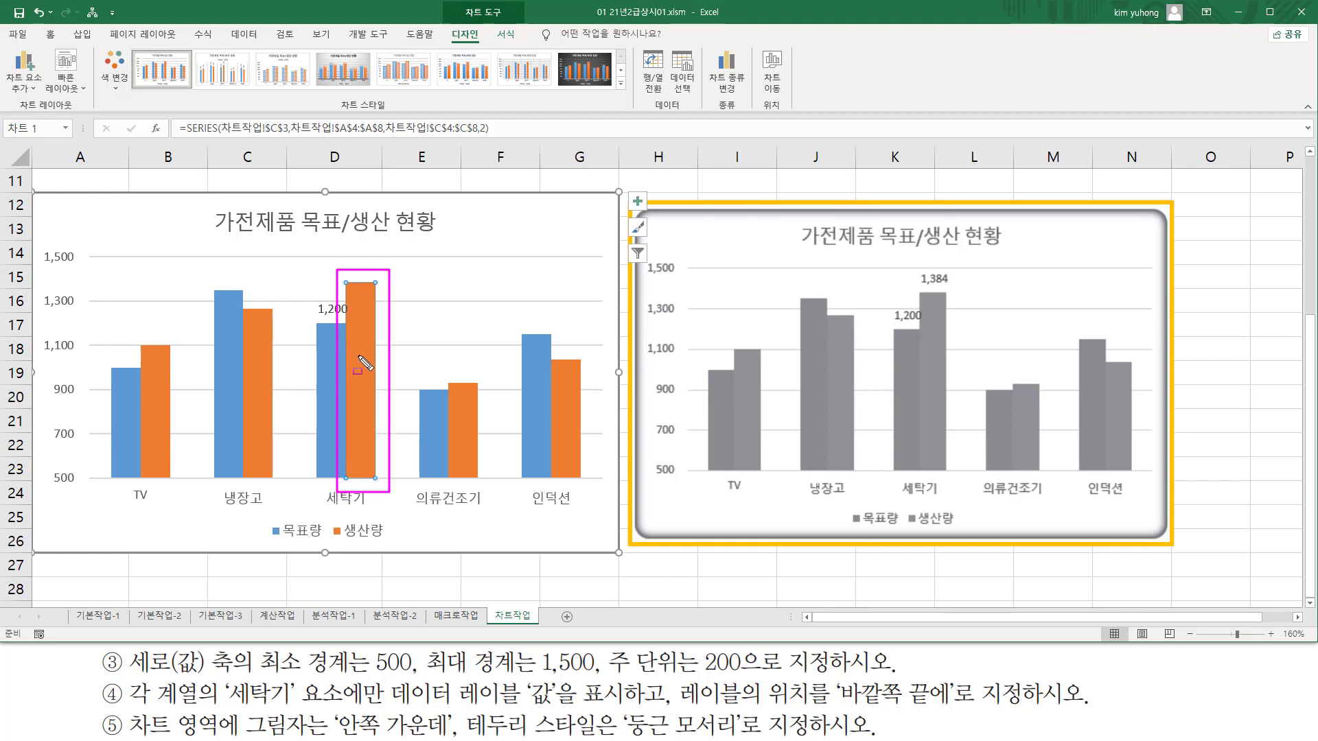
{"action": "right_click", "coordinate": [360, 311]}
{"action": "right_click", "coordinate": [361, 310]}
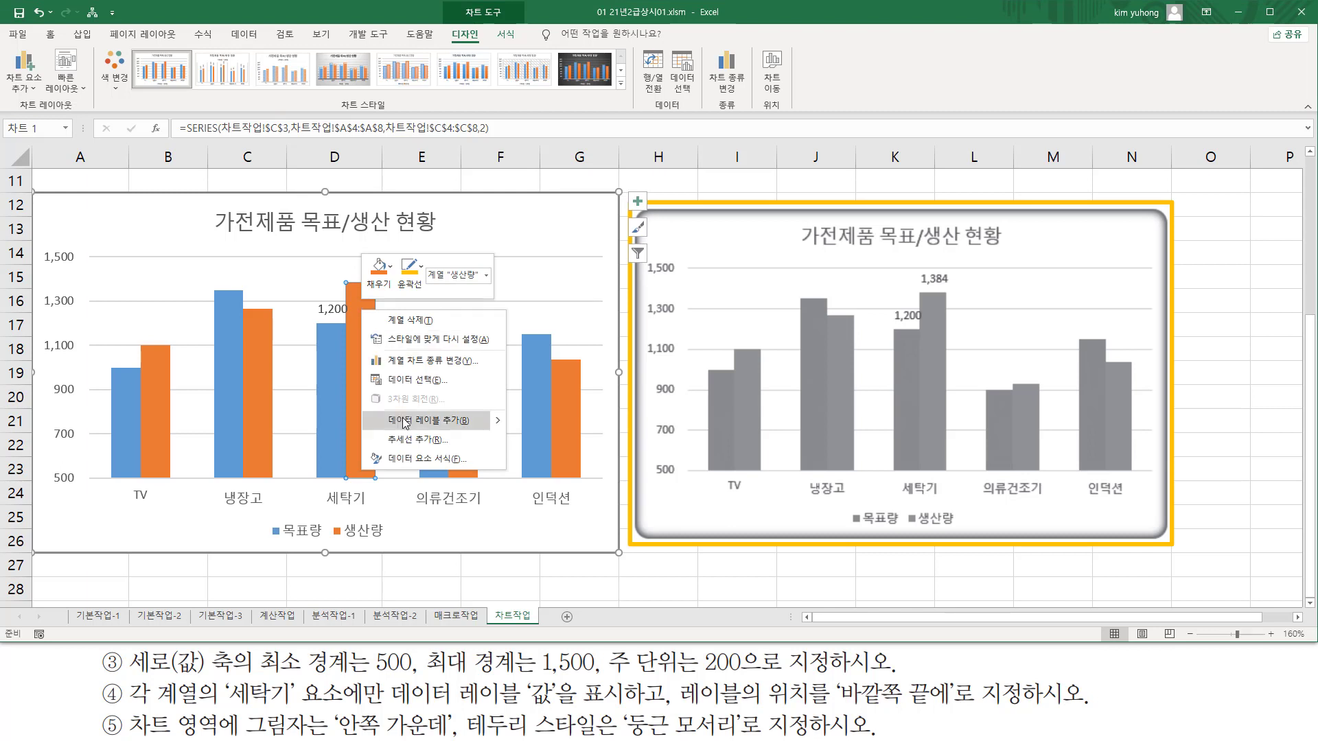
{"action": "left_click", "coordinate": [405, 421]}
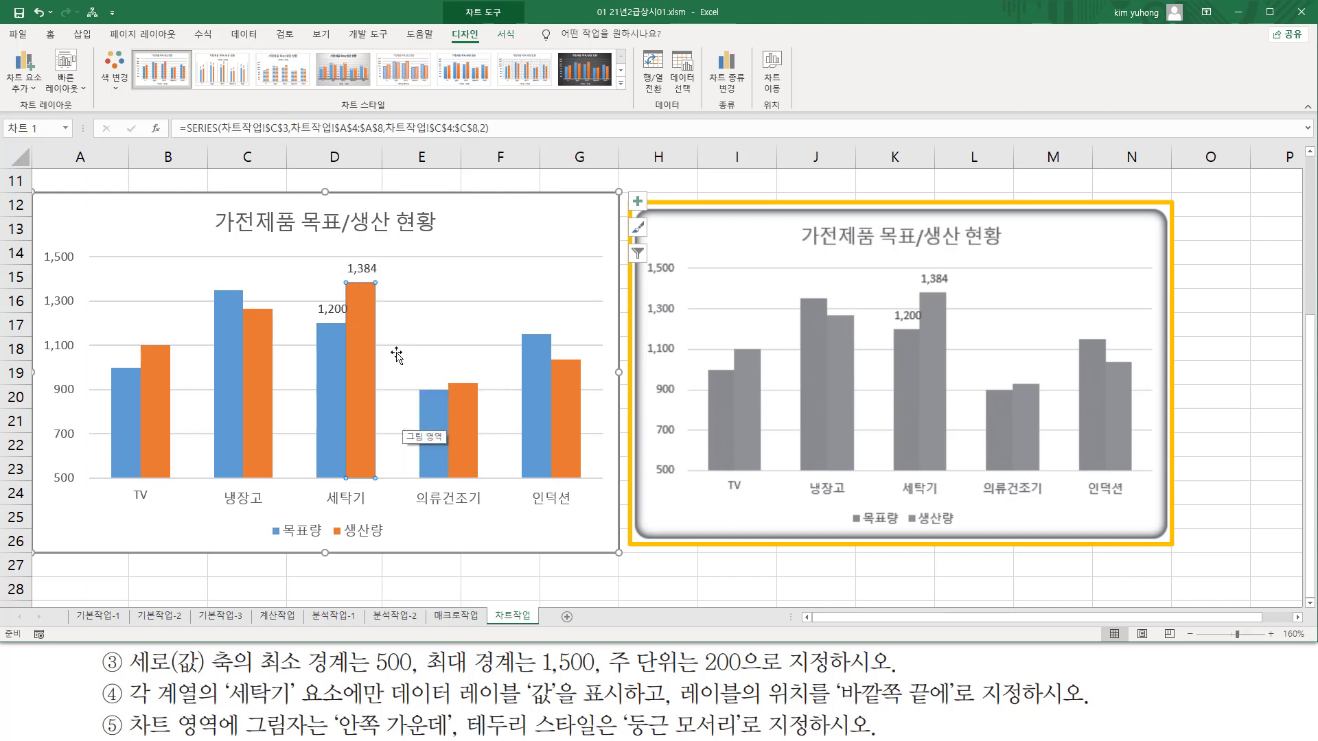
{"action": "left_click_drag", "start_coordinate": [341, 256], "coordinate": [389, 282]}
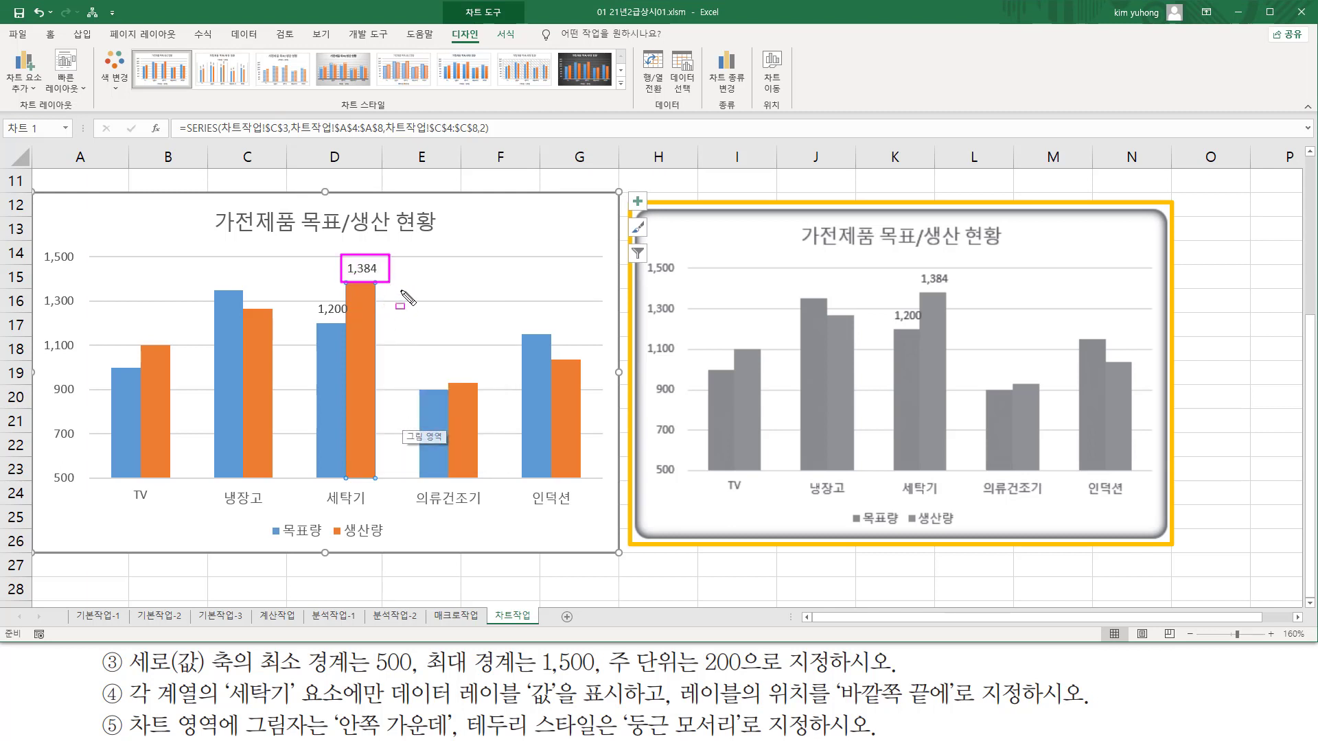
{"action": "key", "text": "Escape"}
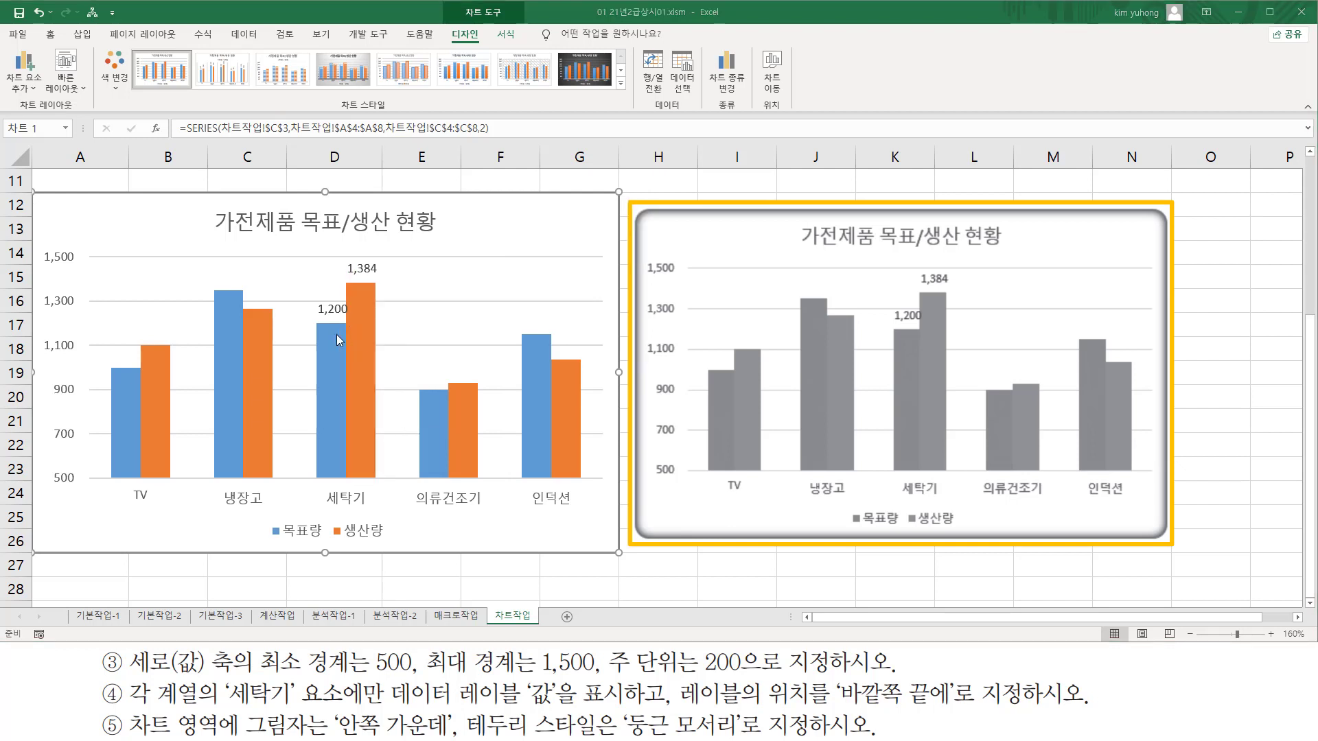
{"action": "key", "text": "ctrl+2"}
{"action": "left_click_drag", "start_coordinate": [314, 254], "coordinate": [387, 337]}
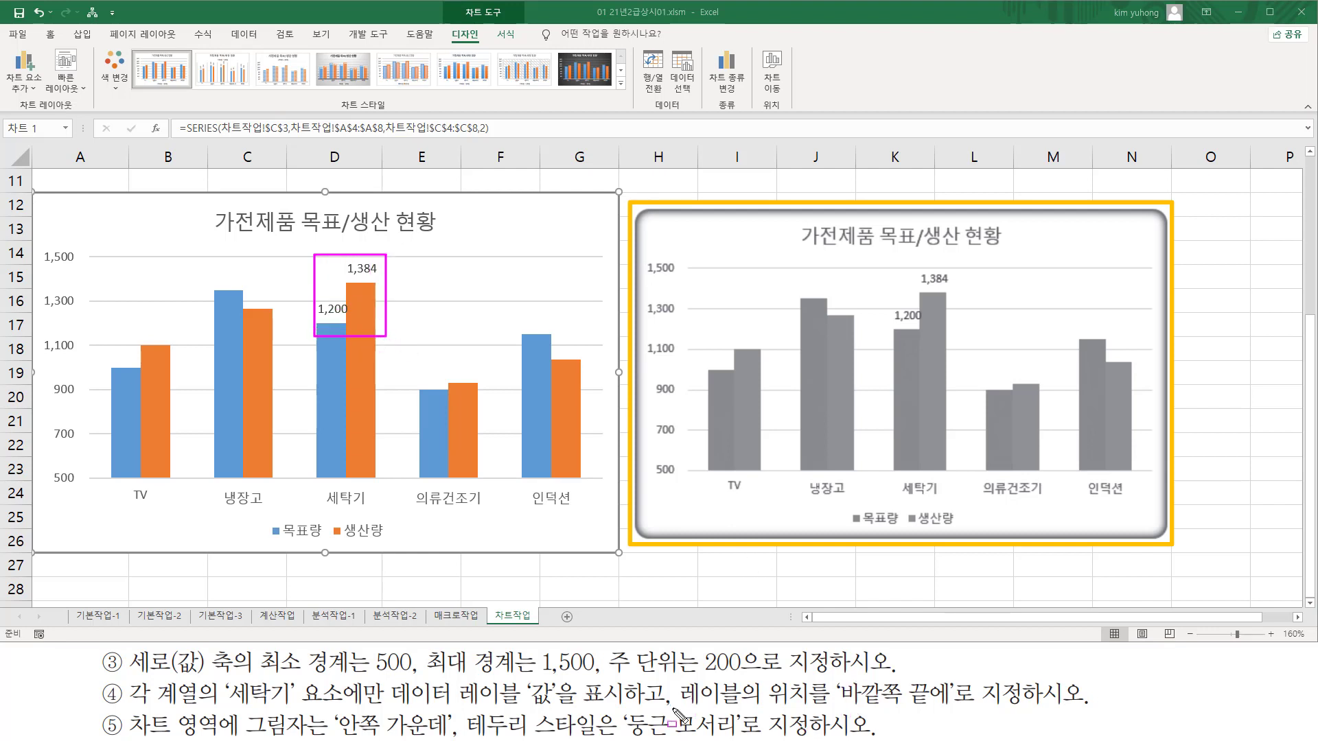
{"action": "mouse_move", "coordinate": [669, 705]}
{"action": "left_mouse_down"}
{"action": "mouse_move", "coordinate": [812, 689]}
{"action": "mouse_move", "coordinate": [810, 674]}
{"action": "mouse_move", "coordinate": [953, 705]}
{"action": "left_mouse_up"}
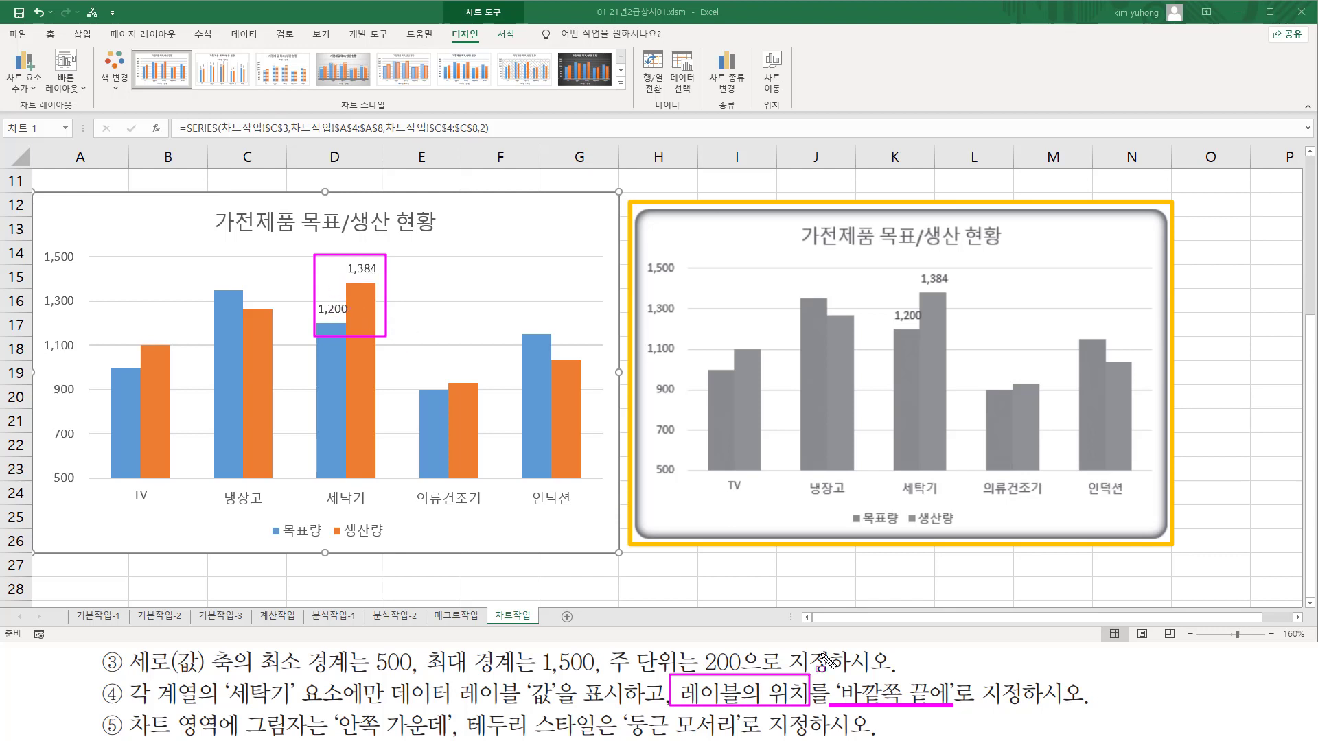
{"action": "key", "text": "Escape"}
{"action": "mouse_move", "coordinate": [838, 707]}
{"action": "left_mouse_down"}
{"action": "mouse_move", "coordinate": [951, 720]}
{"action": "mouse_move", "coordinate": [950, 679]}
{"action": "left_mouse_up"}
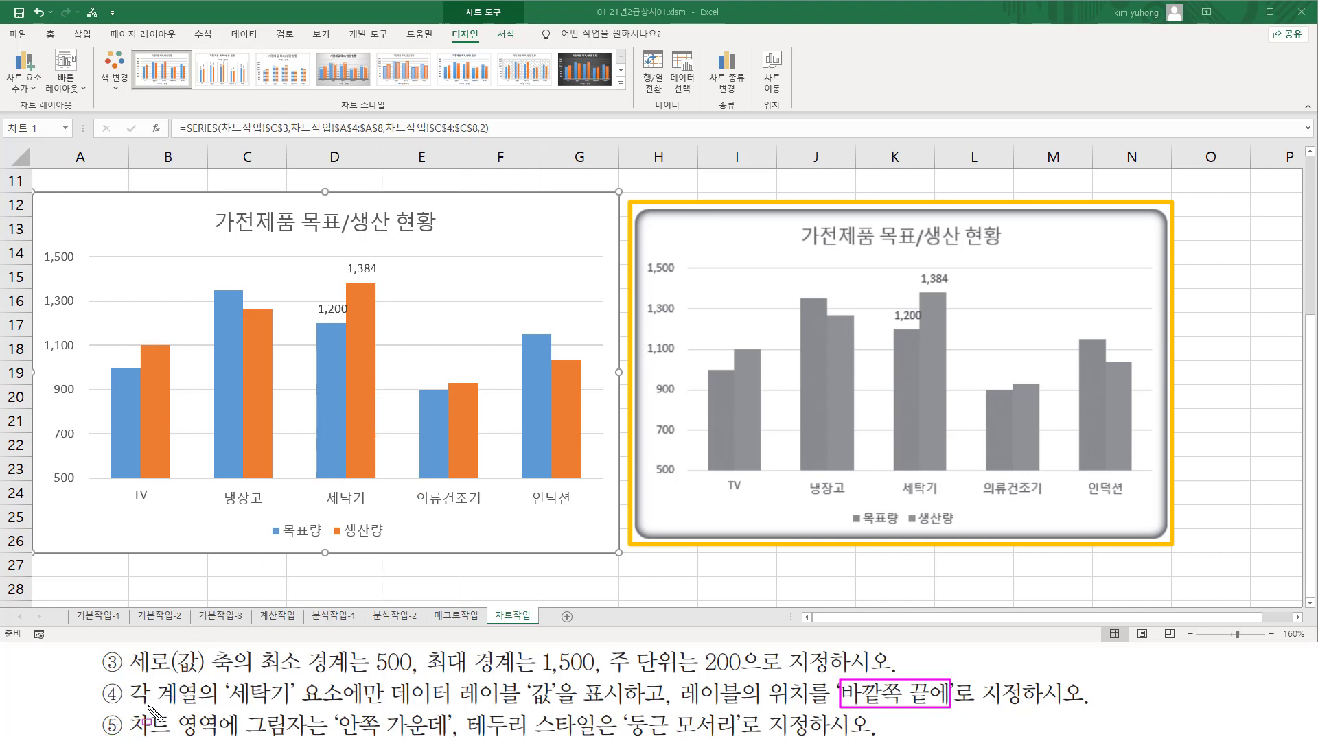
{"action": "mouse_move", "coordinate": [122, 708]}
{"action": "left_mouse_down"}
{"action": "mouse_move", "coordinate": [151, 732]}
{"action": "mouse_move", "coordinate": [227, 738]}
{"action": "mouse_move", "coordinate": [445, 736]}
{"action": "mouse_move", "coordinate": [547, 706]}
{"action": "mouse_move", "coordinate": [599, 731]}
{"action": "mouse_move", "coordinate": [741, 736]}
{"action": "left_mouse_up"}
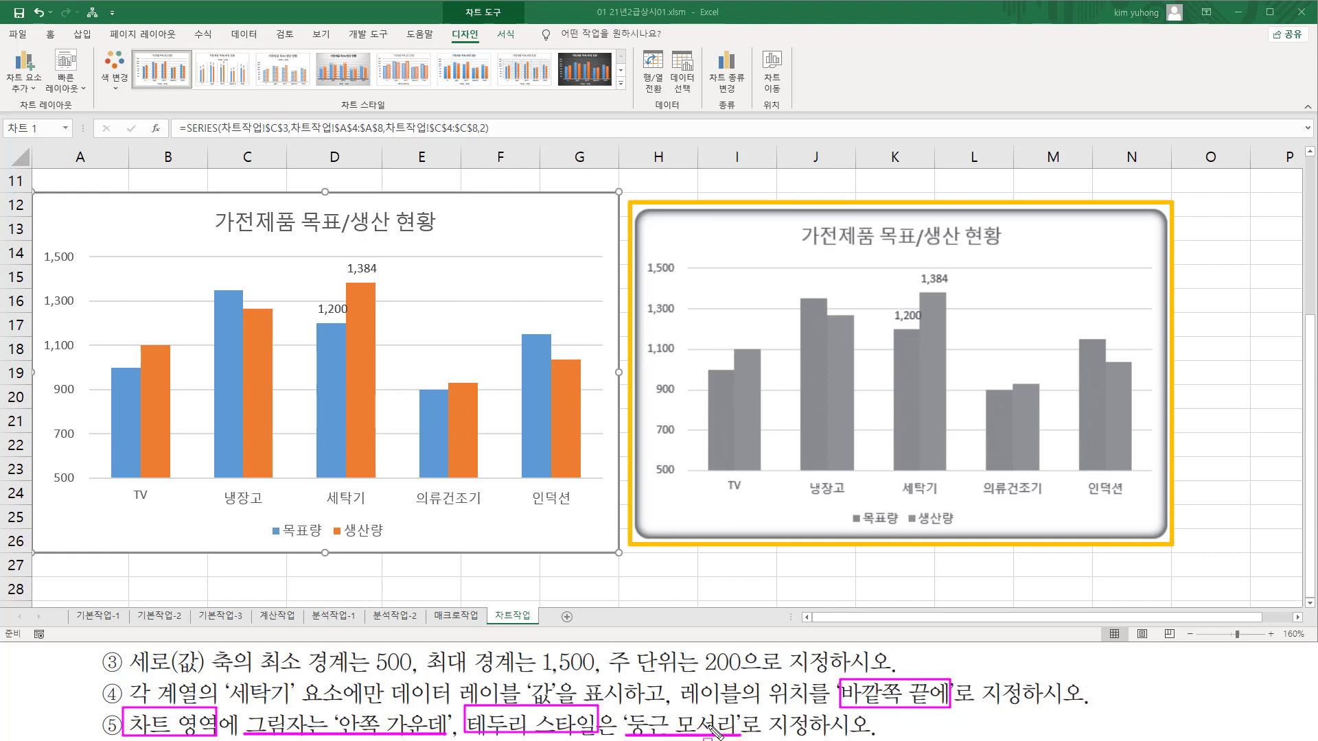
{"action": "key", "text": "Escape"}
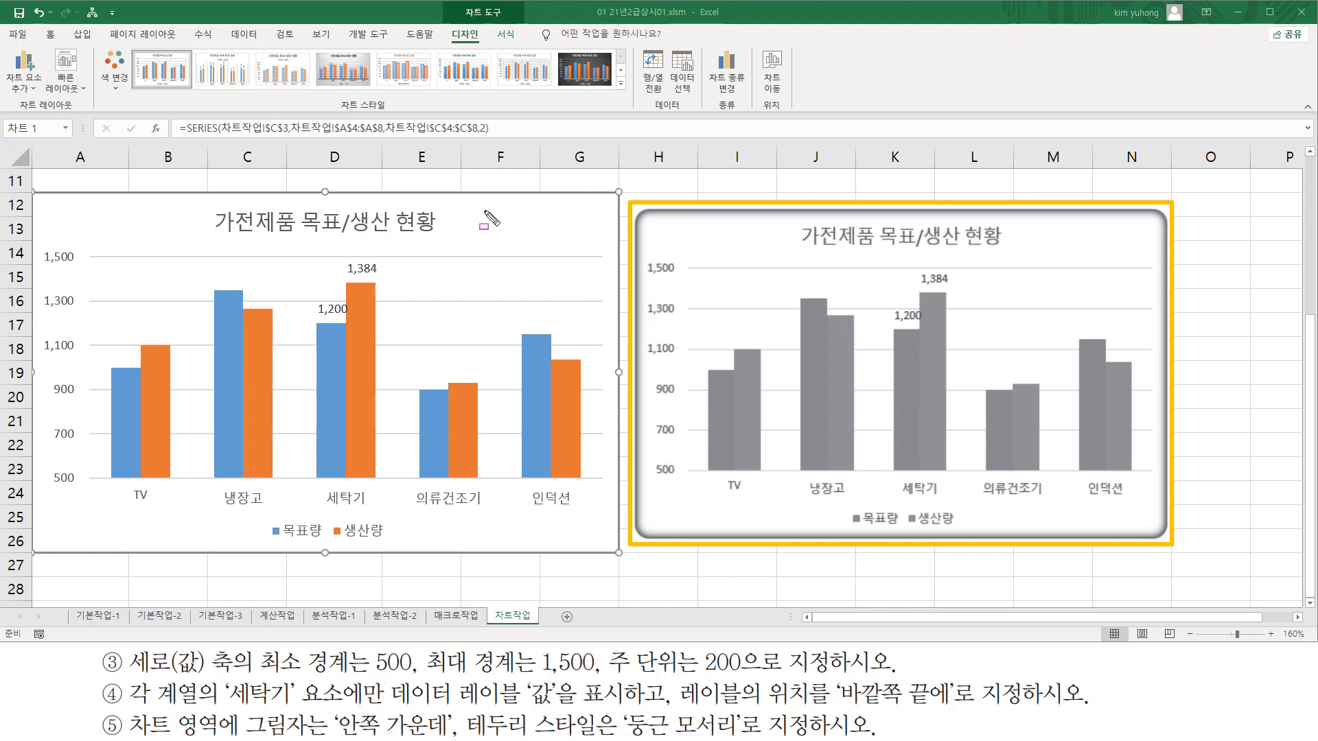
{"action": "left_click_drag", "start_coordinate": [479, 204], "coordinate": [585, 231]}
{"action": "left_click_drag", "start_coordinate": [91, 207], "coordinate": [184, 239]}
{"action": "key", "text": "Escape"}
- Apply the inner-center (안쪽 가운데) shadow preset to the chart area of the 가전제품 목표/생산 현황 chart
{"action": "double_click", "coordinate": [539, 217]}
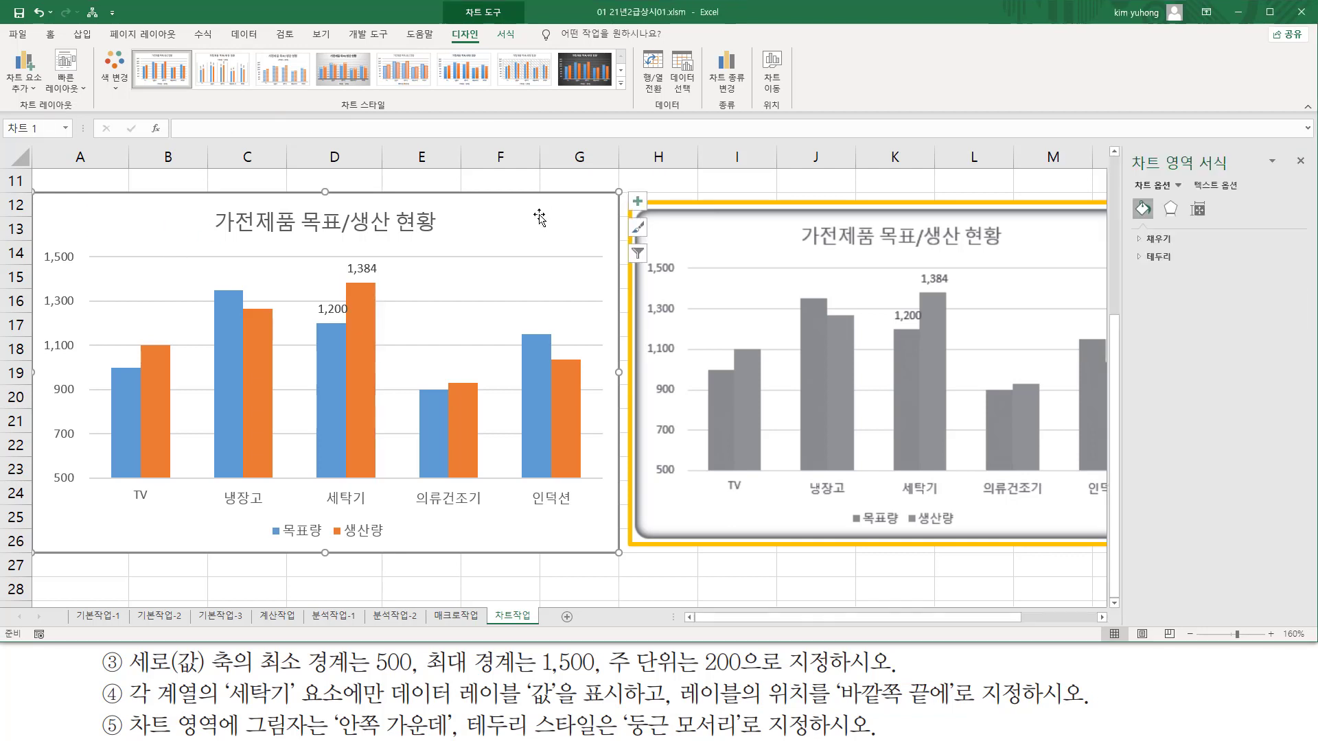
{"action": "mouse_move", "coordinate": [1124, 147]}
{"action": "left_mouse_down"}
{"action": "mouse_move", "coordinate": [1240, 171]}
{"action": "mouse_move", "coordinate": [1244, 188]}
{"action": "left_mouse_up"}
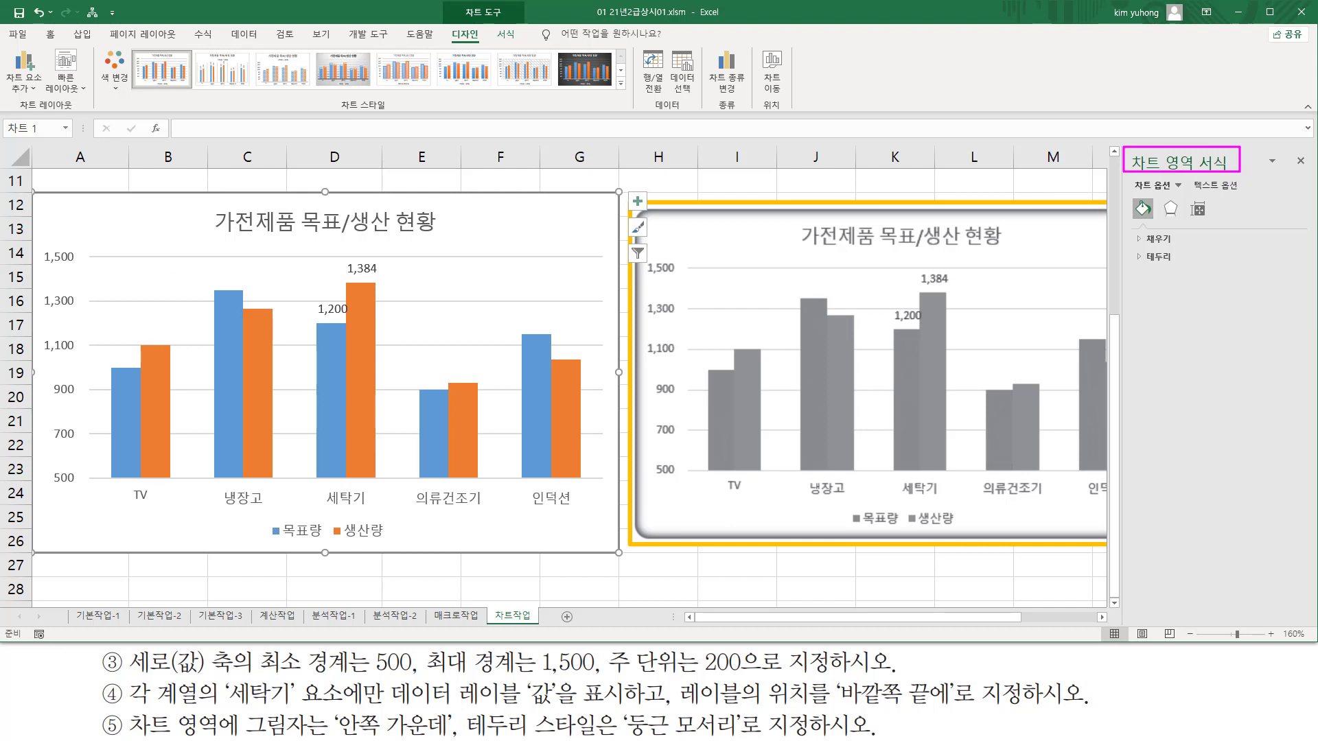
{"action": "mouse_move", "coordinate": [241, 707]}
{"action": "left_mouse_down"}
{"action": "mouse_move", "coordinate": [318, 737]}
{"action": "mouse_move", "coordinate": [422, 733]}
{"action": "left_mouse_up"}
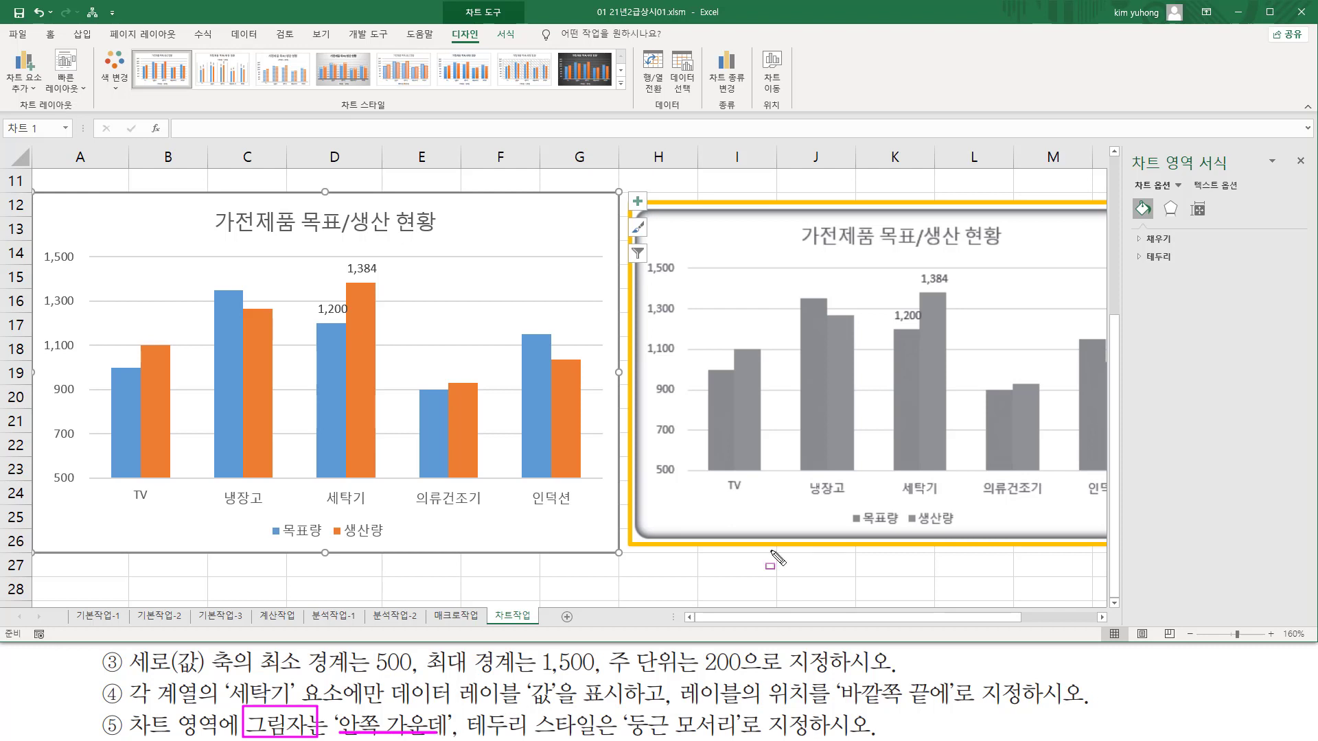
{"action": "left_click_drag", "start_coordinate": [1162, 194], "coordinate": [1172, 221]}
{"action": "key", "text": "Escape"}
{"action": "left_click", "coordinate": [1170, 207]}
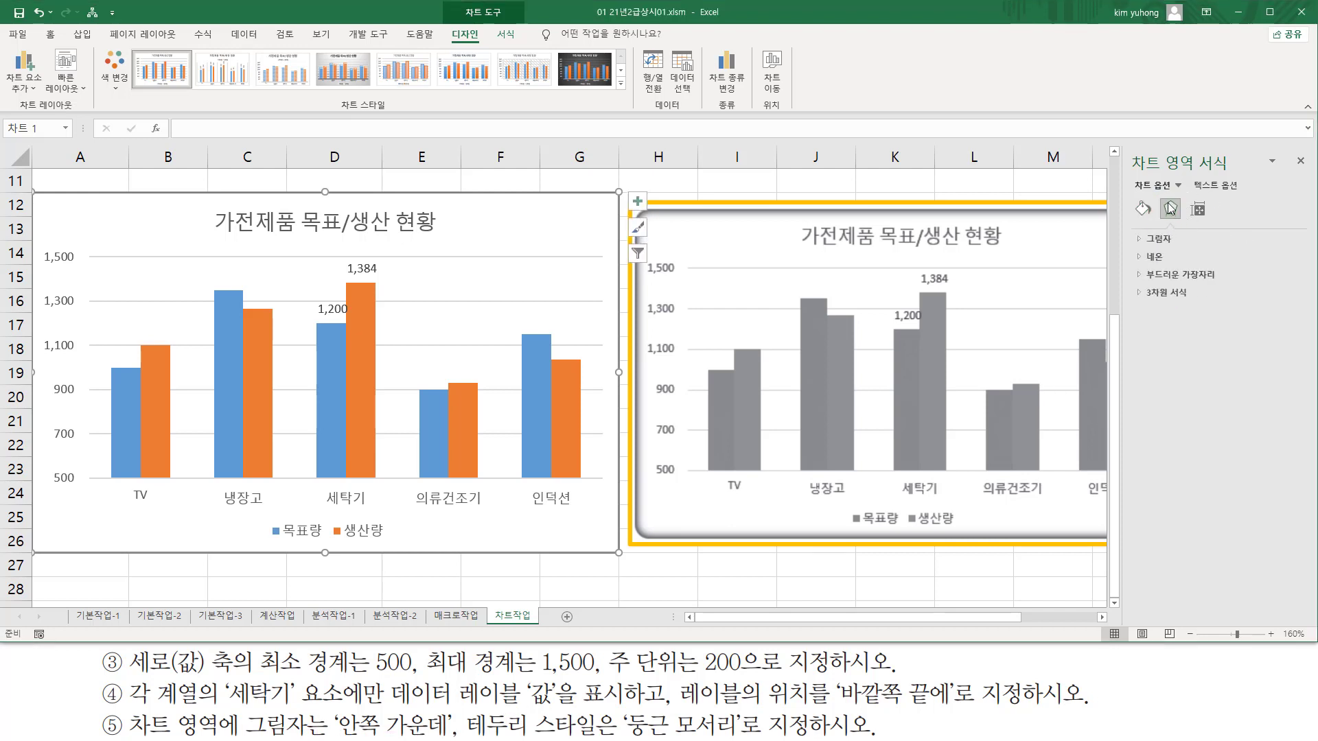
{"action": "left_click", "coordinate": [1140, 238]}
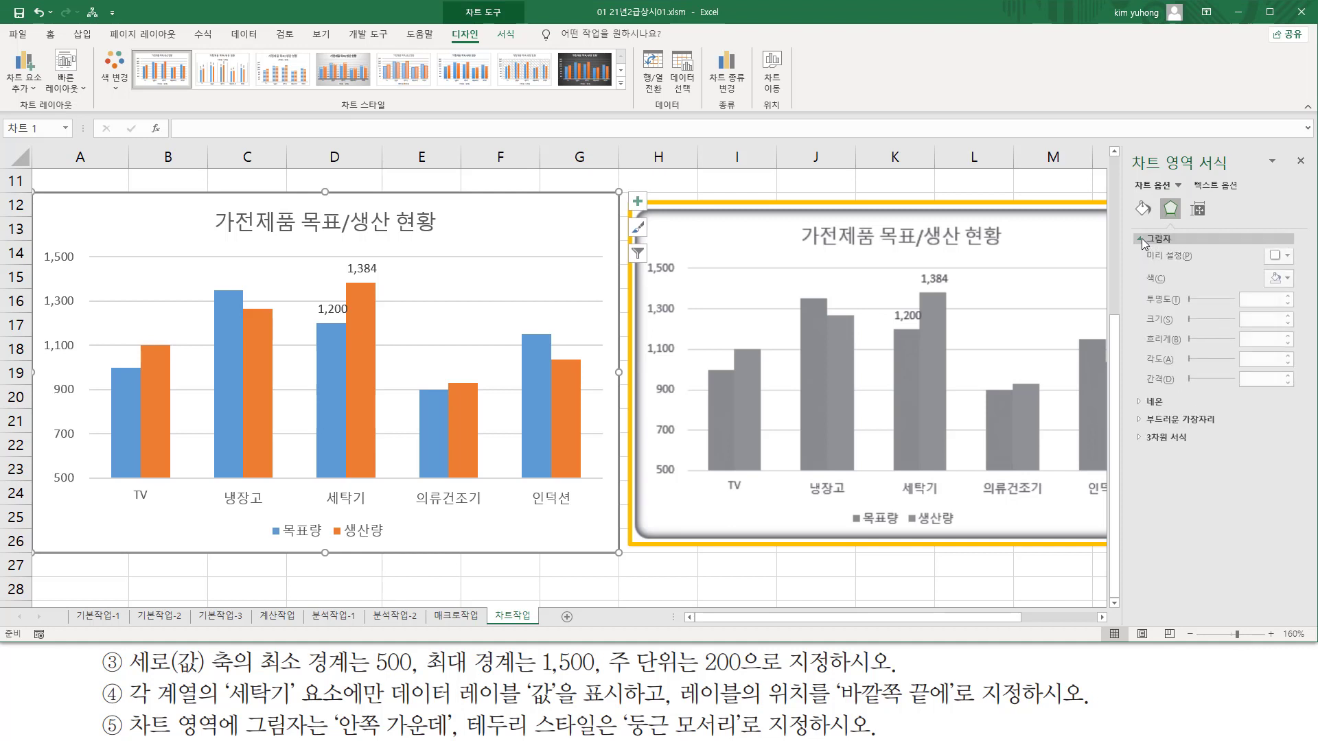
{"action": "left_click_drag", "start_coordinate": [1141, 247], "coordinate": [1296, 269]}
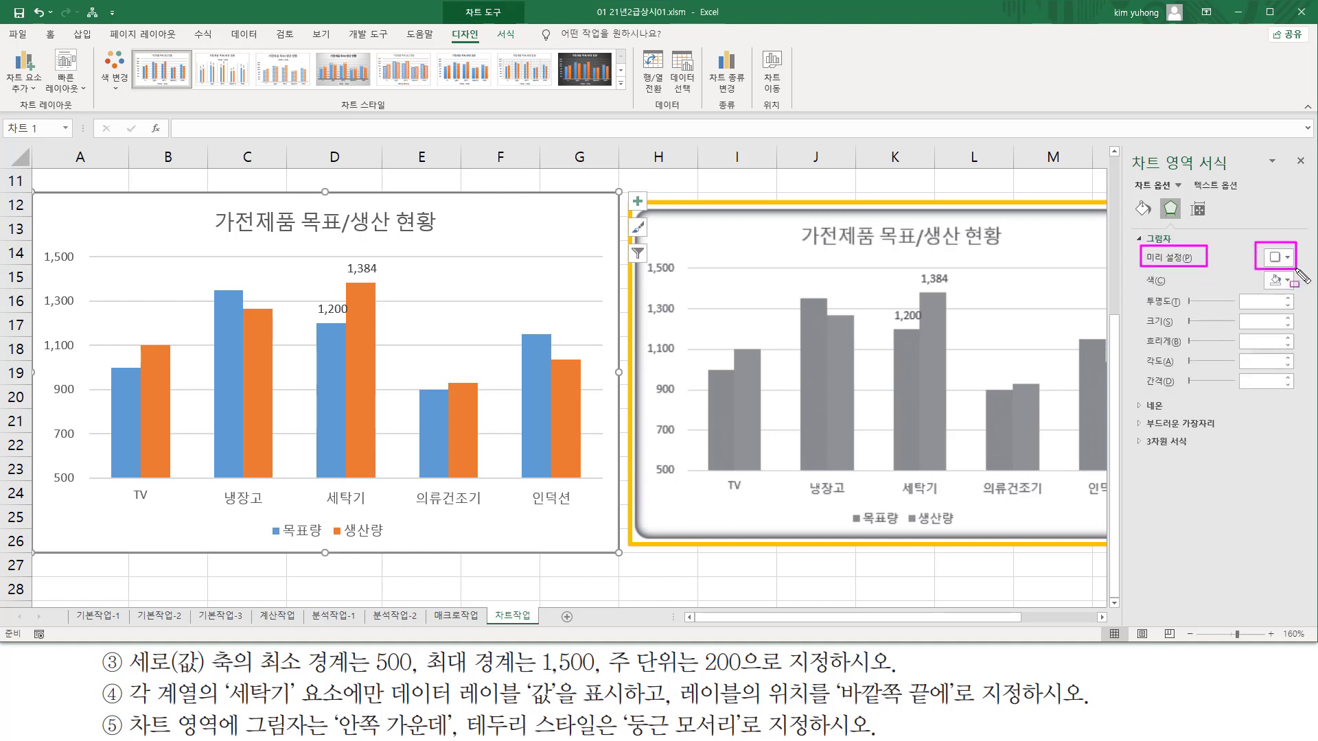
{"action": "key", "text": "Escape"}
{"action": "left_click", "coordinate": [1289, 259]}
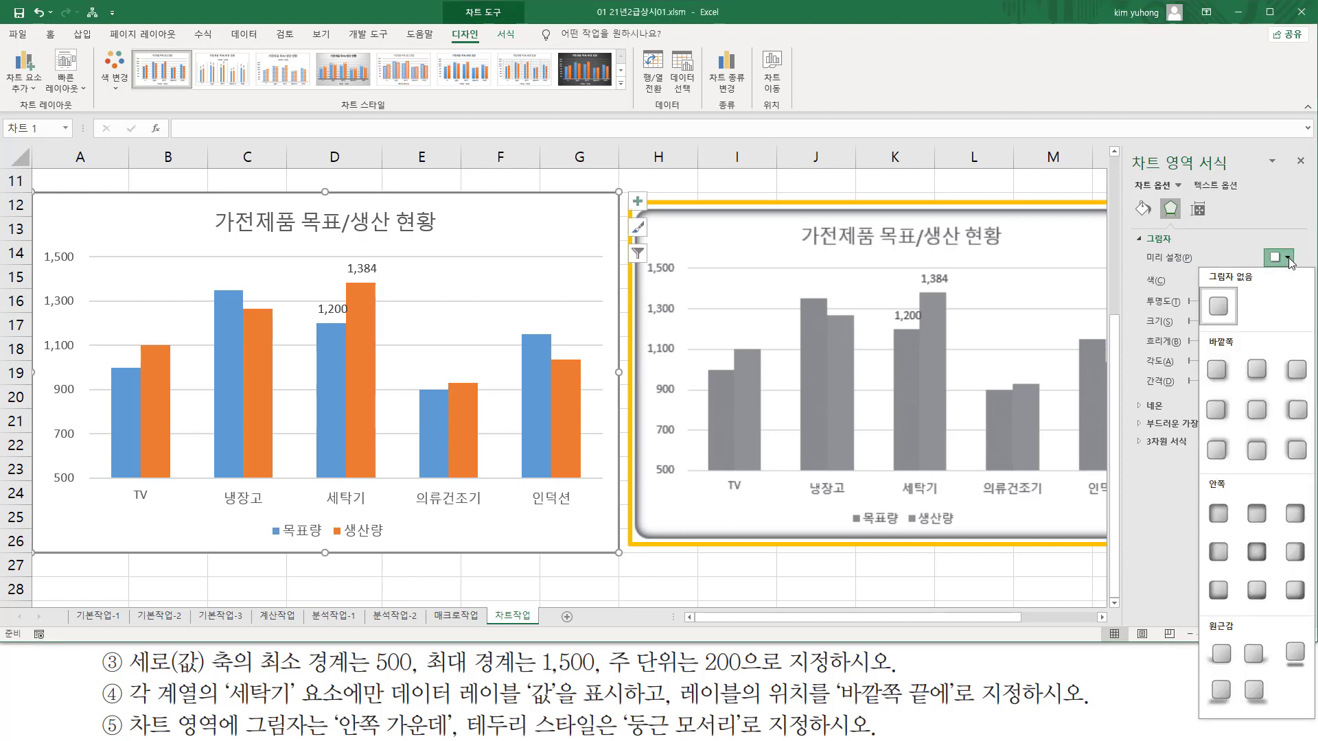
{"action": "left_click", "coordinate": [1255, 552]}
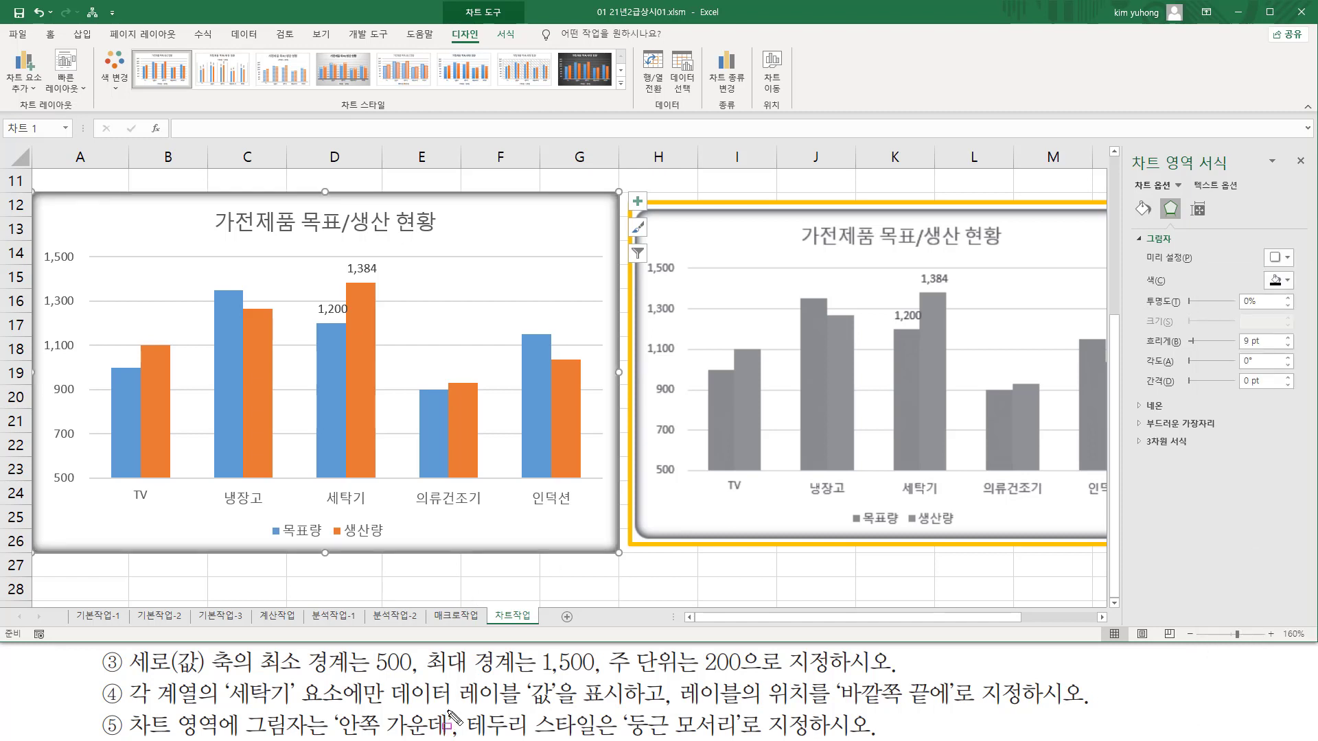
- Turn on rounded corners (둥근 모서리) for the chart area's border
{"action": "mouse_move", "coordinate": [448, 711]}
{"action": "left_mouse_down"}
{"action": "mouse_move", "coordinate": [448, 738]}
{"action": "mouse_move", "coordinate": [739, 732]}
{"action": "left_mouse_up"}
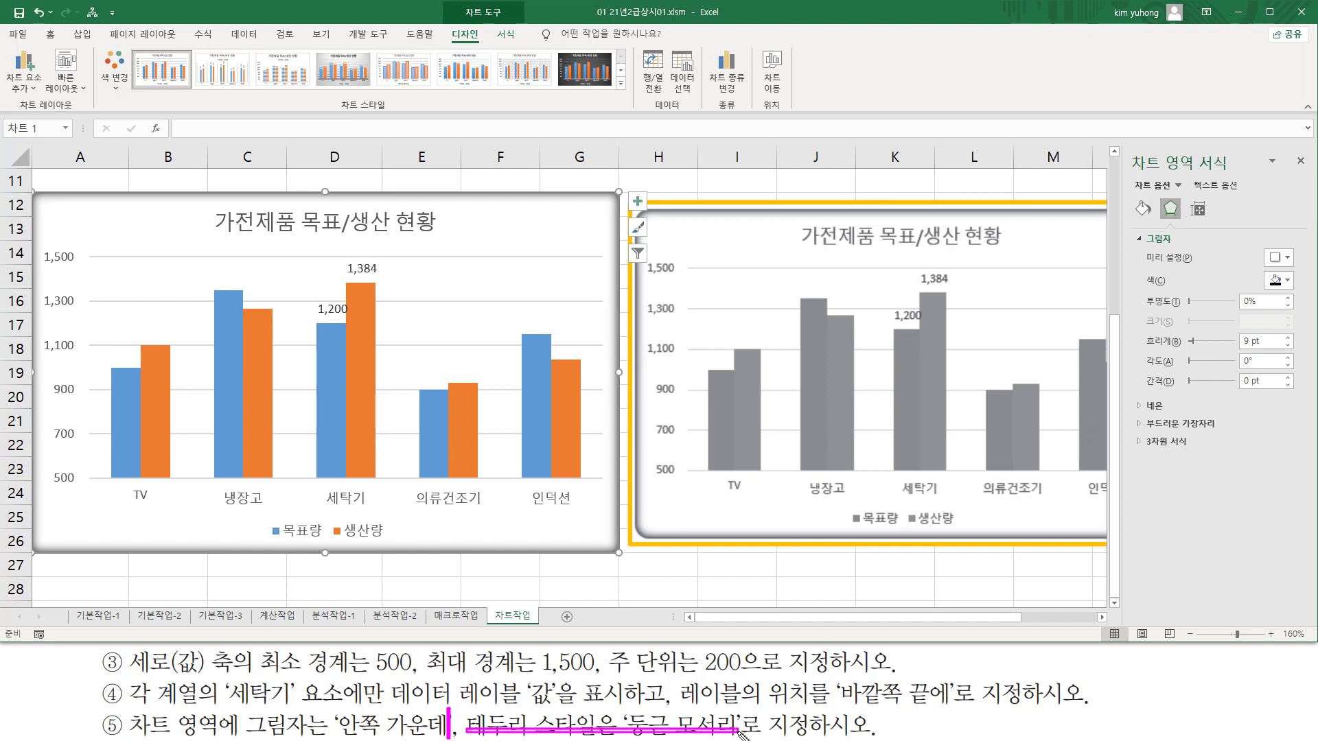
{"action": "key", "text": "Escape"}
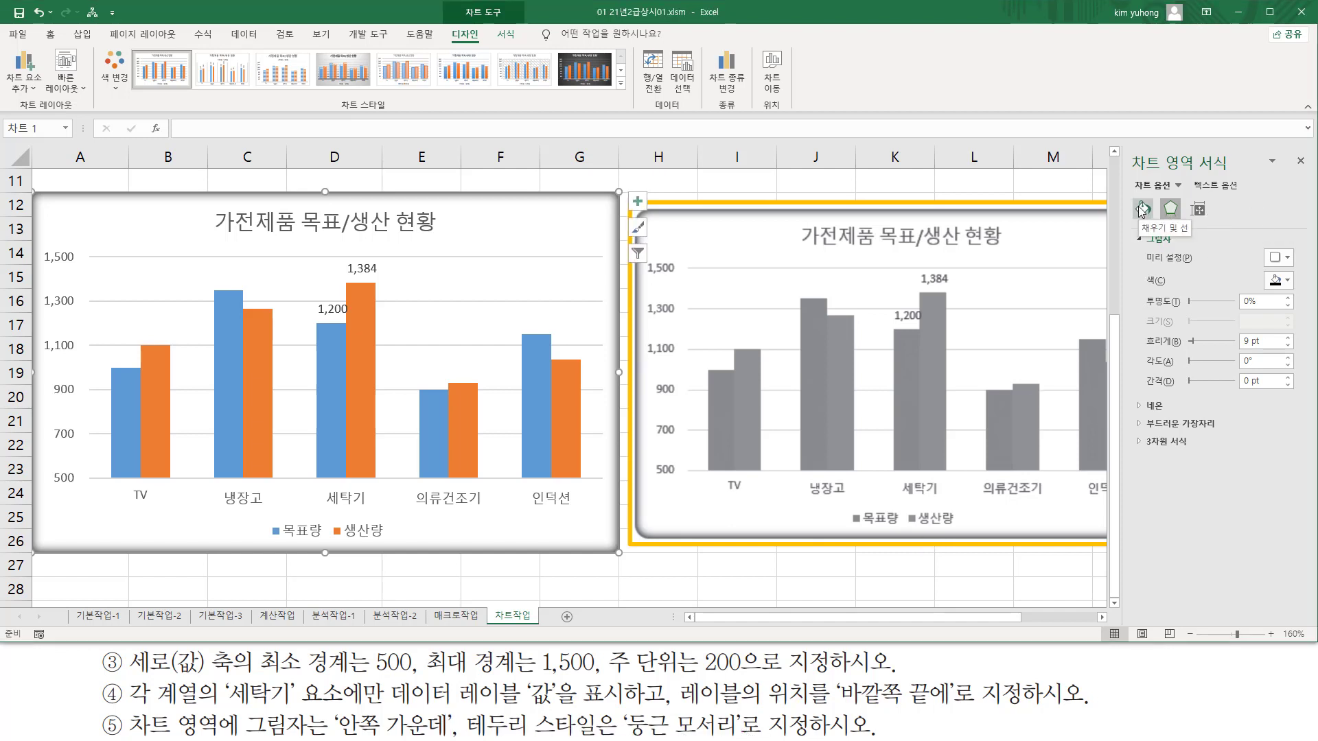
{"action": "left_click", "coordinate": [1142, 210]}
{"action": "left_click_drag", "start_coordinate": [1130, 195], "coordinate": [1177, 268]}
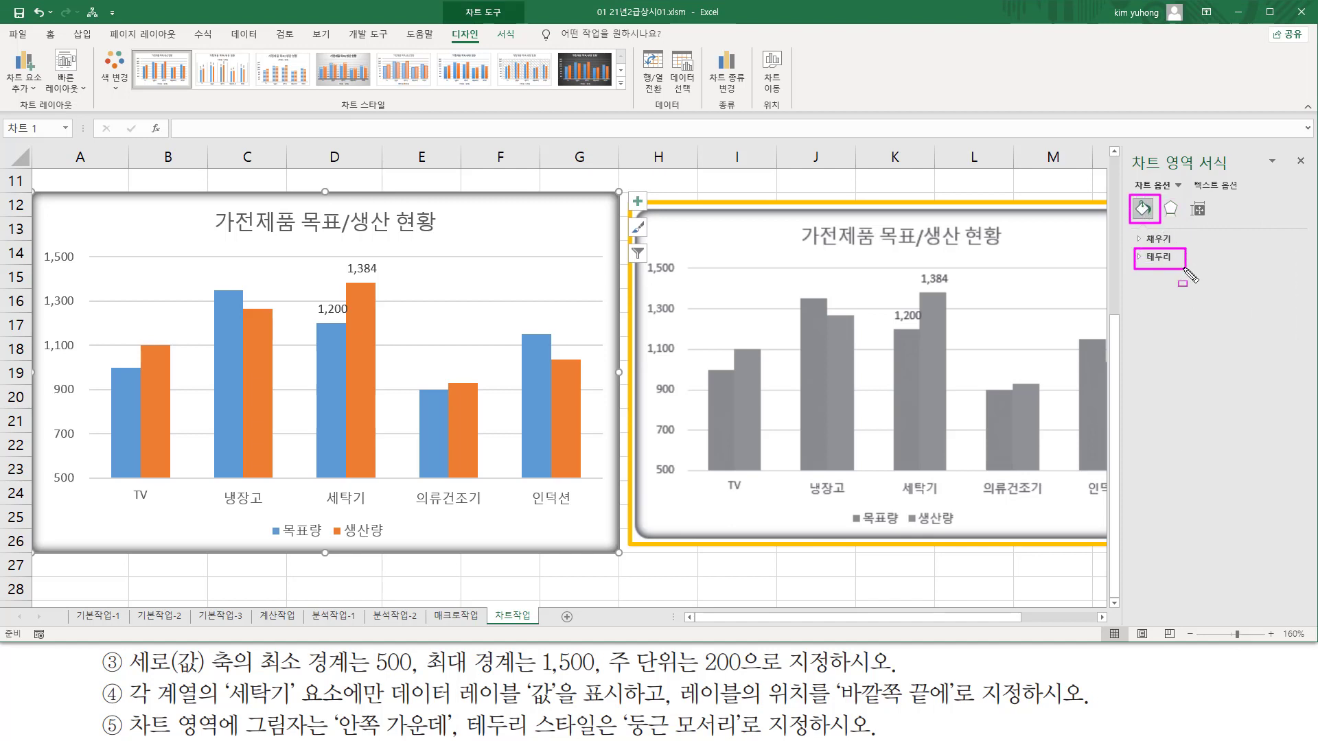
{"action": "key", "text": "Escape"}
{"action": "left_click", "coordinate": [1139, 257]}
{"action": "left_click", "coordinate": [1141, 257]}
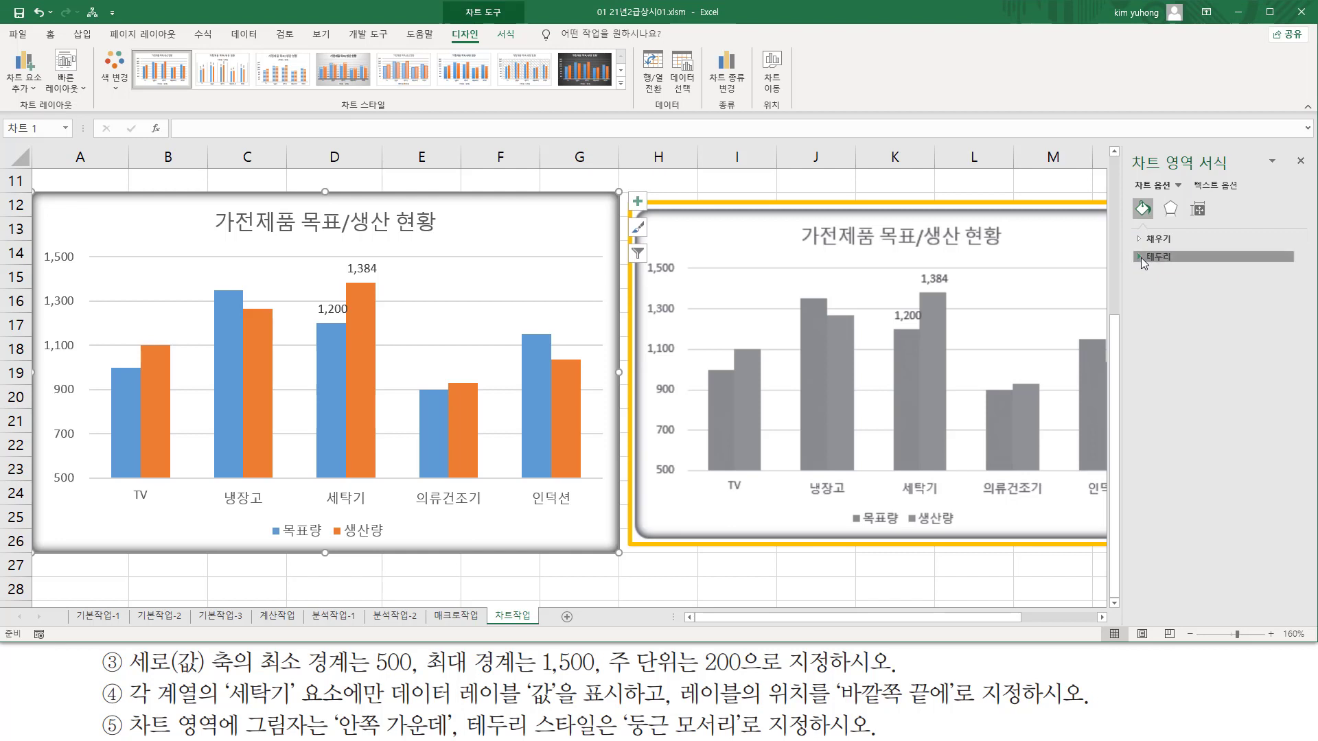
{"action": "key", "text": "ctrl+2"}
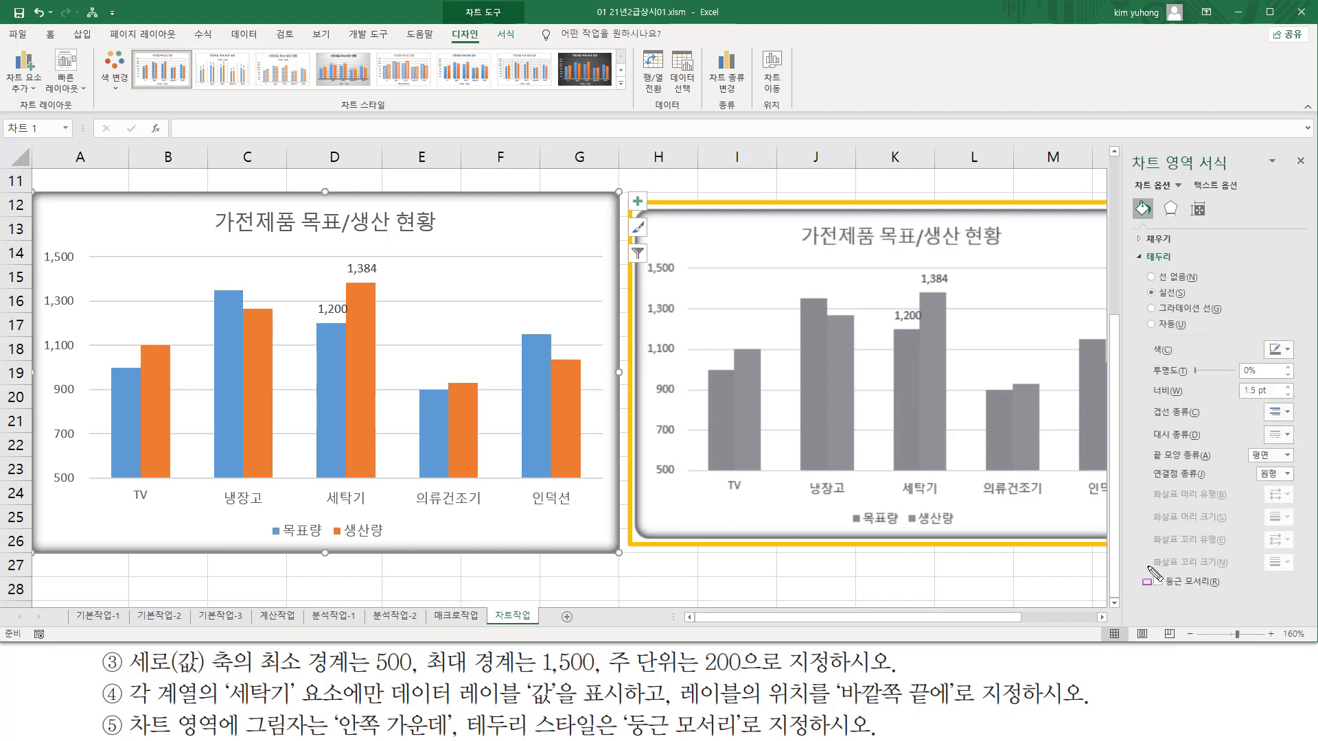
{"action": "left_click_drag", "start_coordinate": [1146, 568], "coordinate": [1236, 596]}
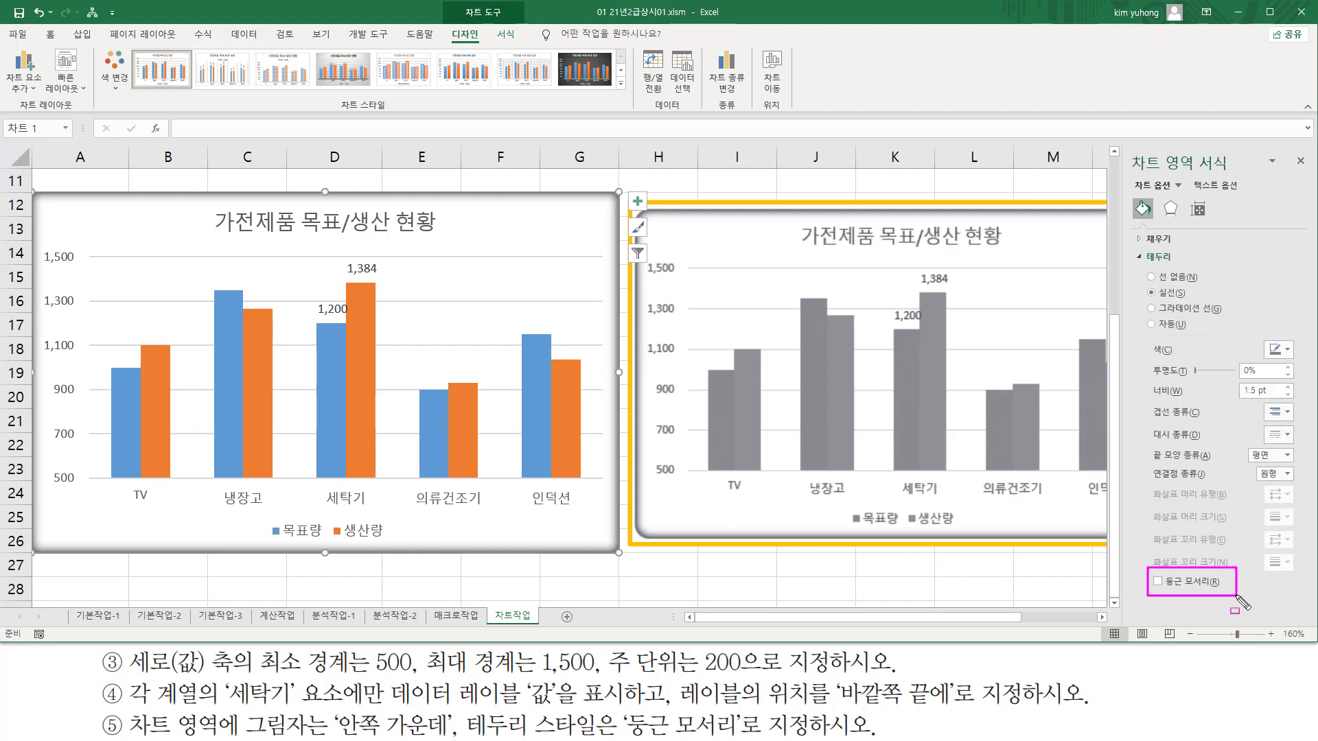
{"action": "key", "text": "Escape"}
{"action": "left_click", "coordinate": [1158, 582]}
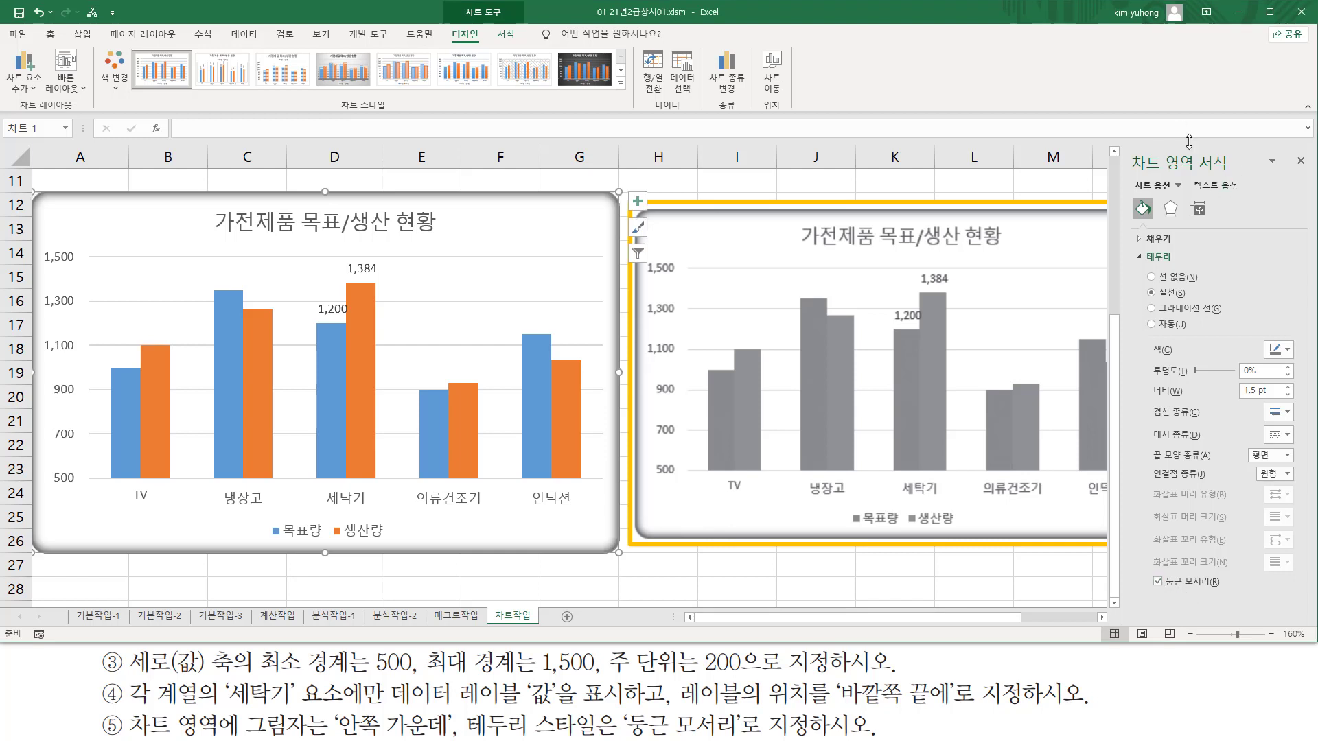
- Close the chart area formatting options and deselect the chart by selecting cell H28
{"action": "key", "text": "ctrl+2"}
{"action": "left_click_drag", "start_coordinate": [1289, 147], "coordinate": [1314, 180]}
{"action": "key", "text": "Escape"}
{"action": "left_click", "coordinate": [1301, 163]}
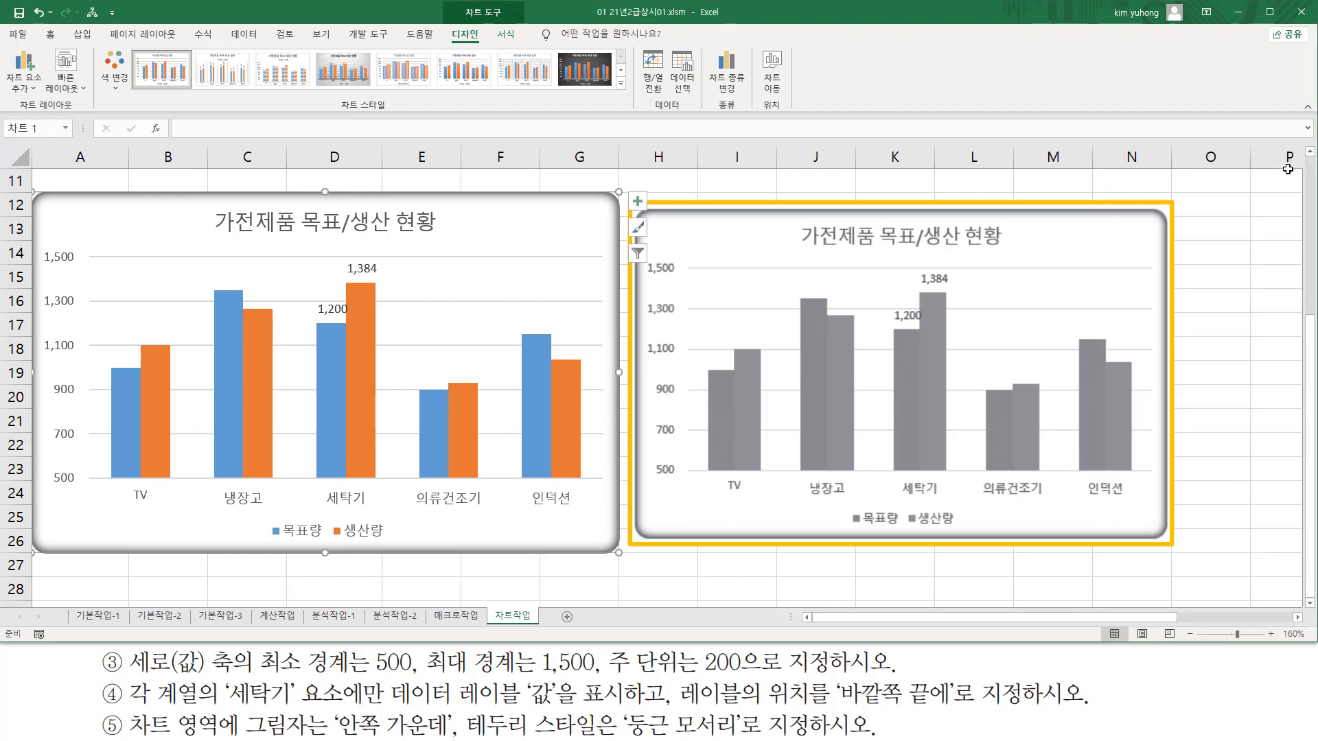
{"action": "left_click", "coordinate": [663, 582]}
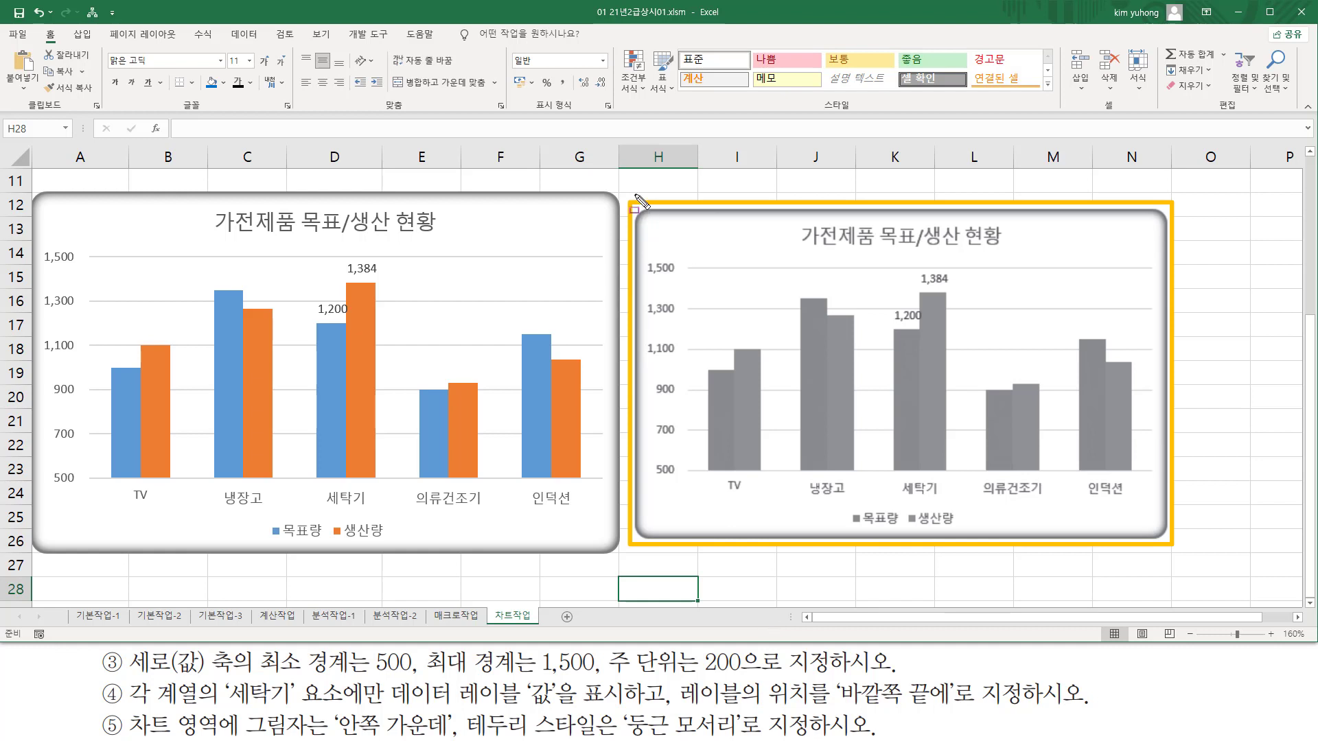
{"action": "mouse_move", "coordinate": [628, 192]}
{"action": "left_mouse_down"}
{"action": "mouse_move", "coordinate": [1133, 607]}
{"action": "mouse_move", "coordinate": [1192, 570]}
{"action": "left_mouse_up"}
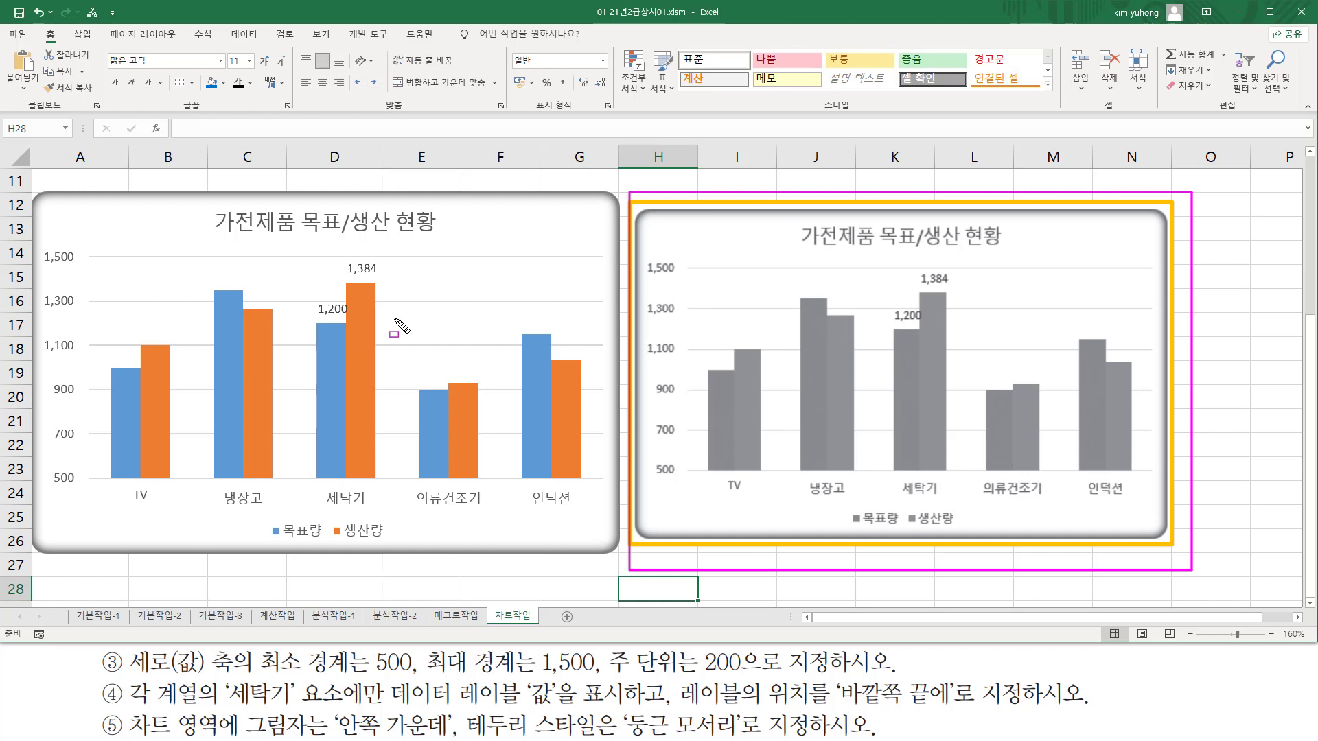
{"action": "key", "text": "Escape"}
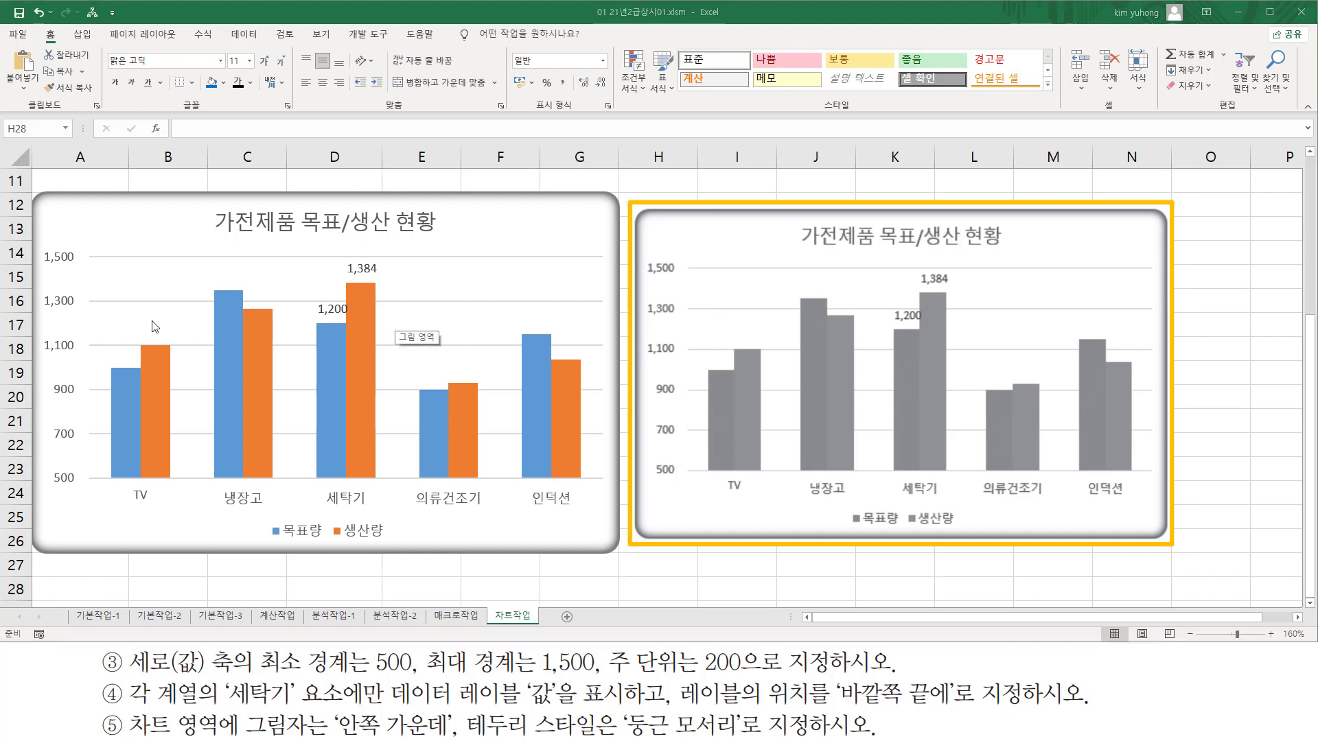